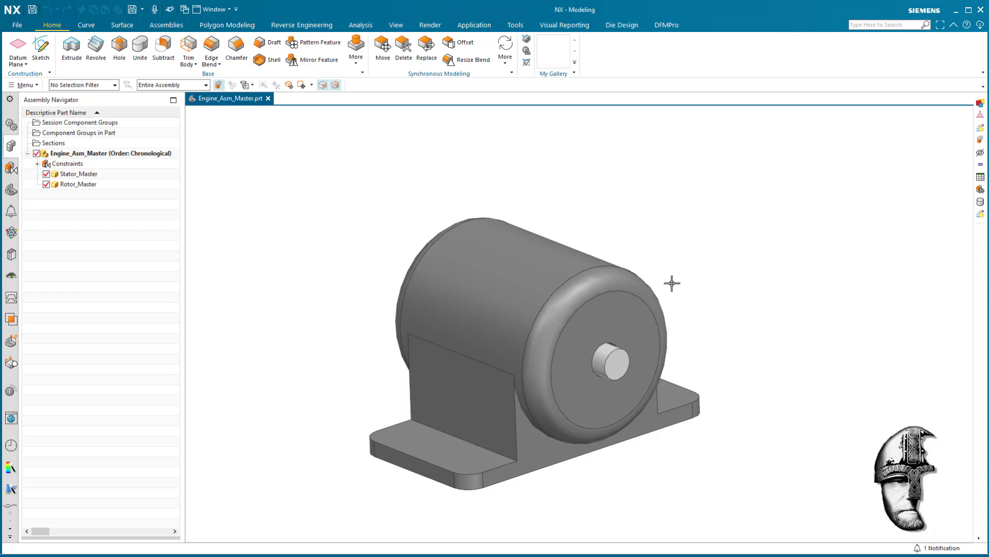
Step: Examine the Stator_Master and Rotor_Master components and the assembly constraints, highlighting the distance constraint between rotor and stator in the model
left_click(86, 156)
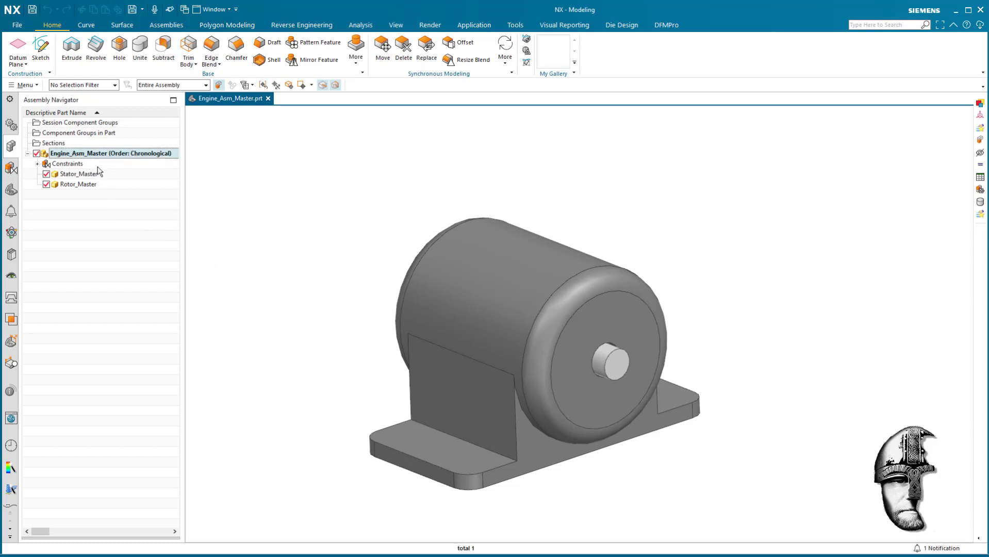
left_click(80, 177)
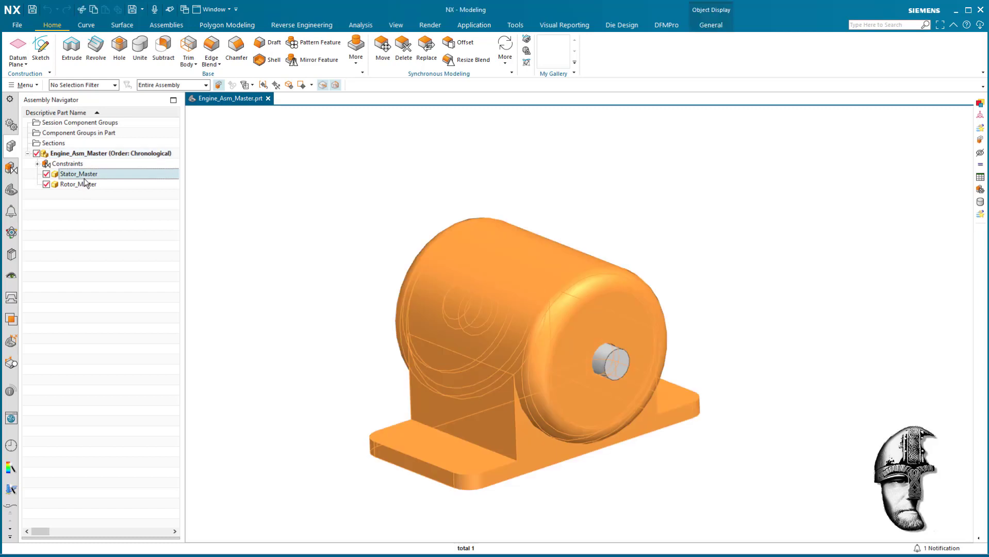
left_click(88, 188)
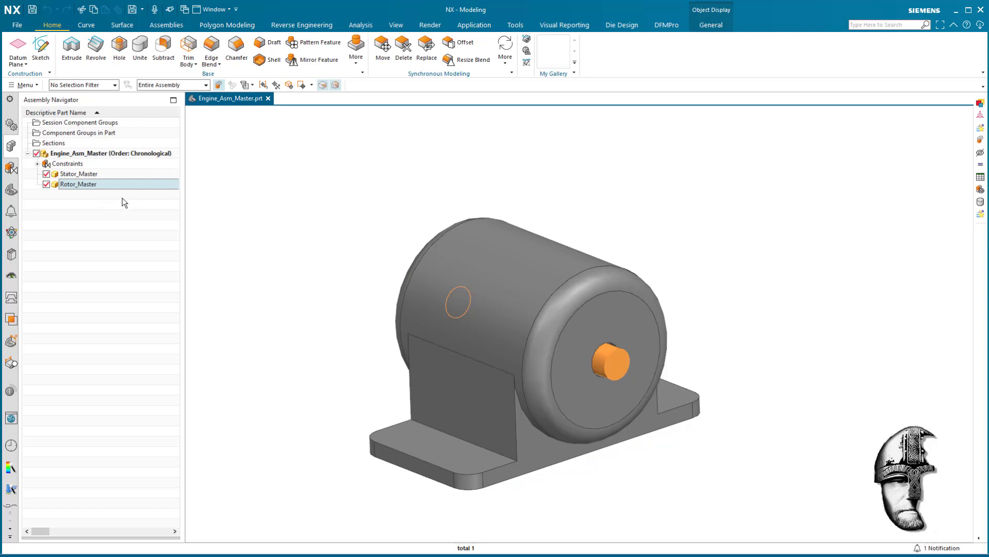
left_click(37, 163)
left_click(86, 197)
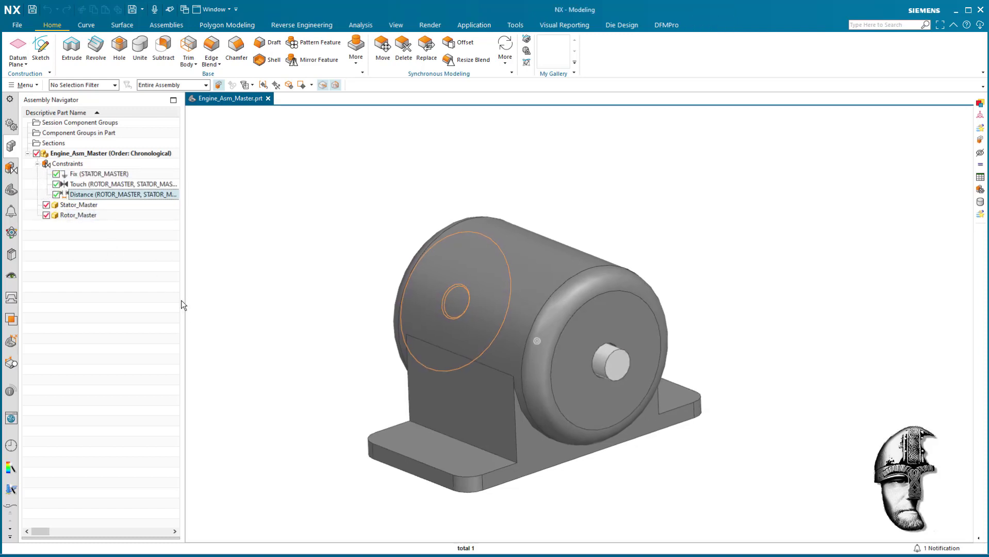
mouse_move(196, 314)
middle_mouse_down()
mouse_move(311, 385)
mouse_move(360, 387)
mouse_move(425, 304)
middle_mouse_up()
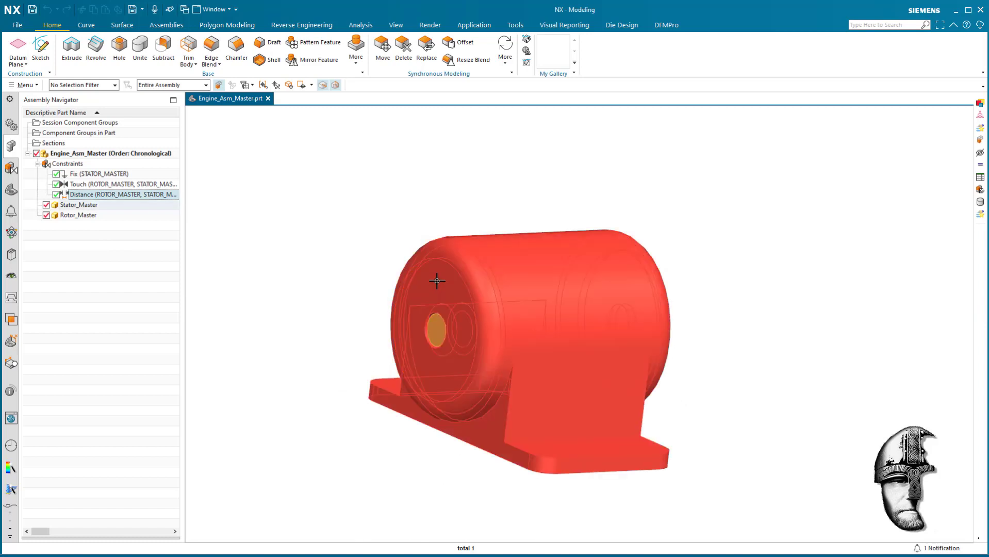
mouse_move(198, 372)
middle_mouse_down()
mouse_move(245, 395)
mouse_move(400, 339)
middle_mouse_up()
middle_click_drag(222, 350, 214, 351)
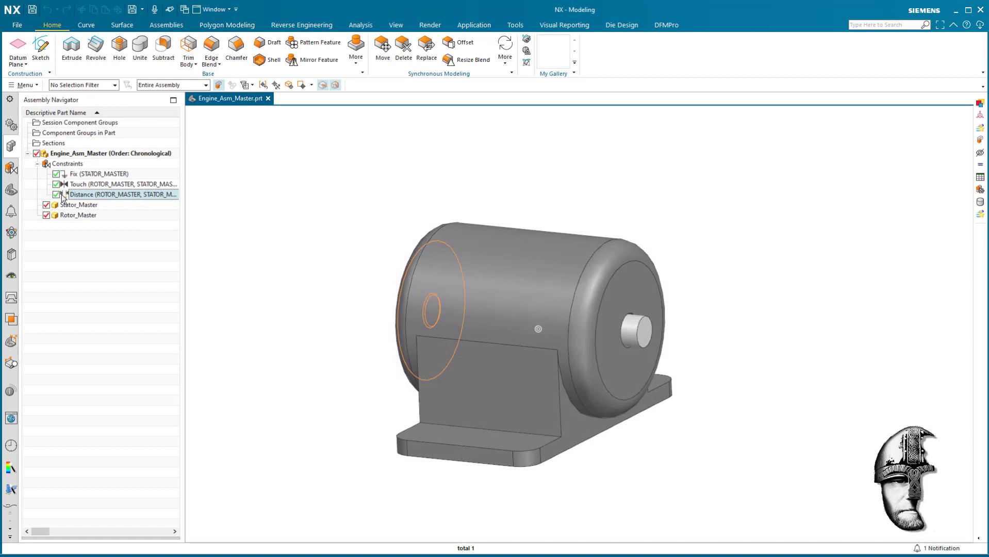
middle_click_drag(236, 294, 238, 295)
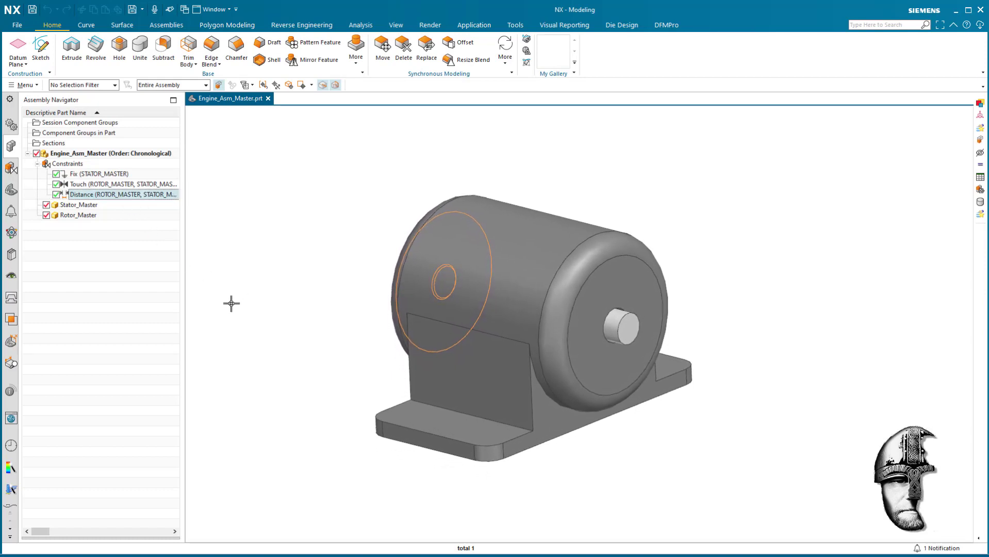
left_click(37, 164)
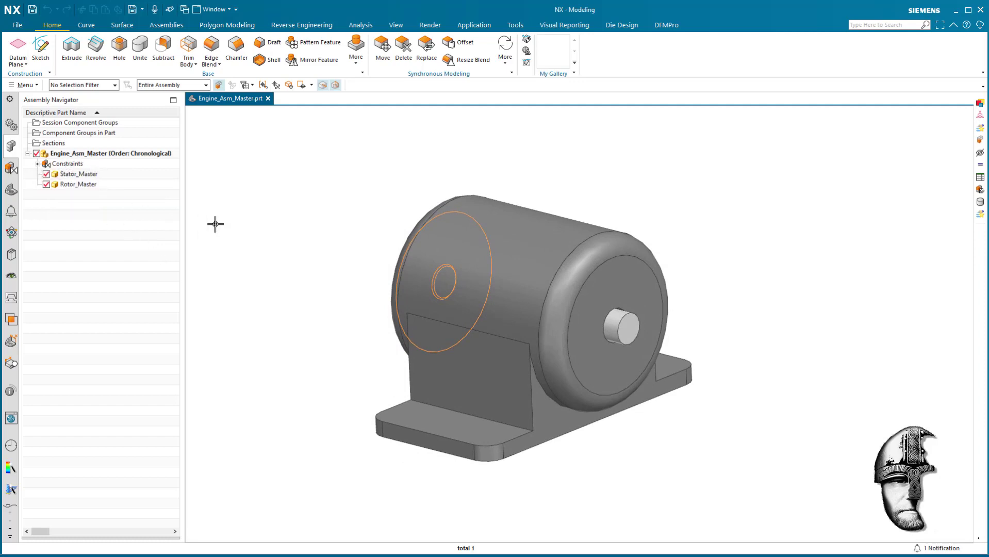
Step: Review the expressions of Engine_Asm_Master, checking the Dist expression
key("ctrl+e")
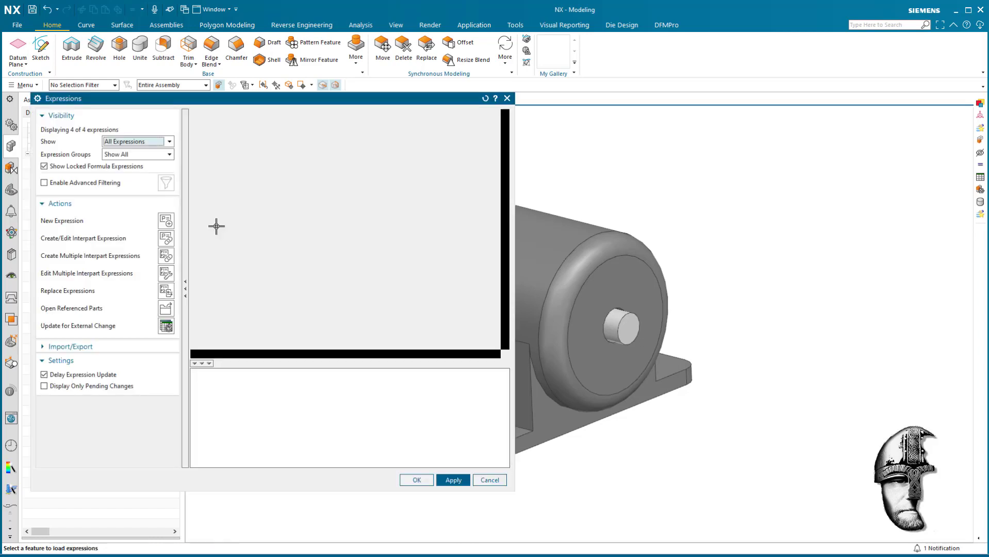
left_click(221, 149)
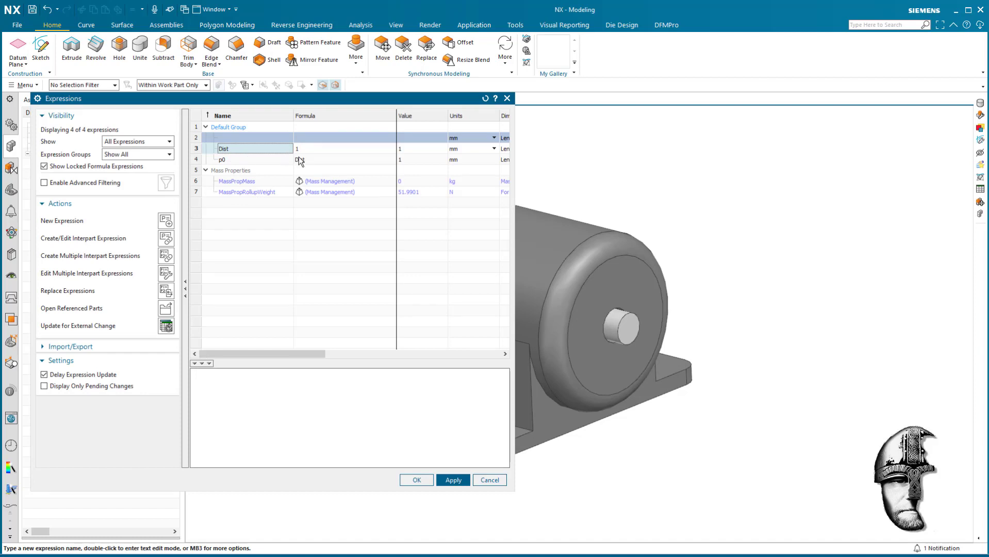
left_click(412, 479)
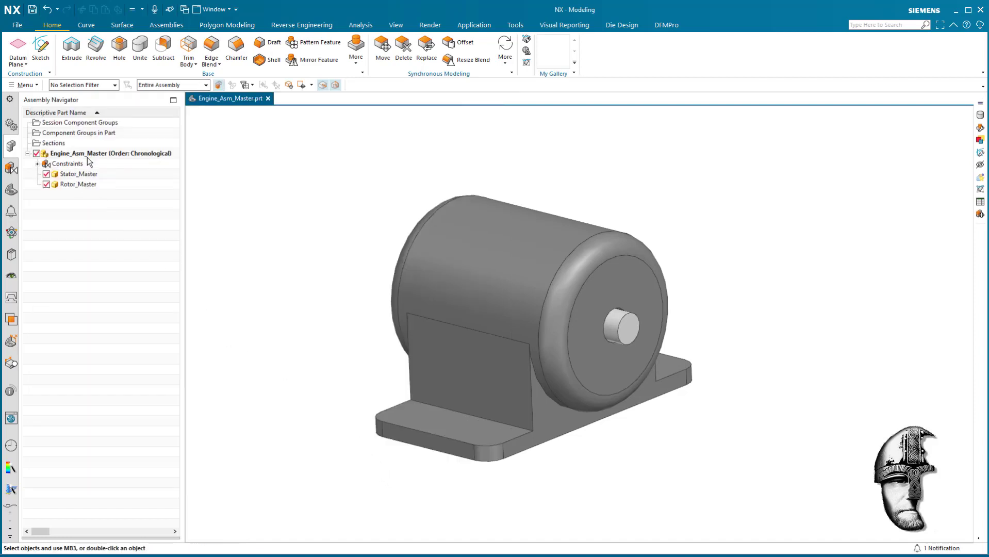
Step: Make Stator_Master the work part and review its expressions, filtered to named expressions only
double_click(98, 177)
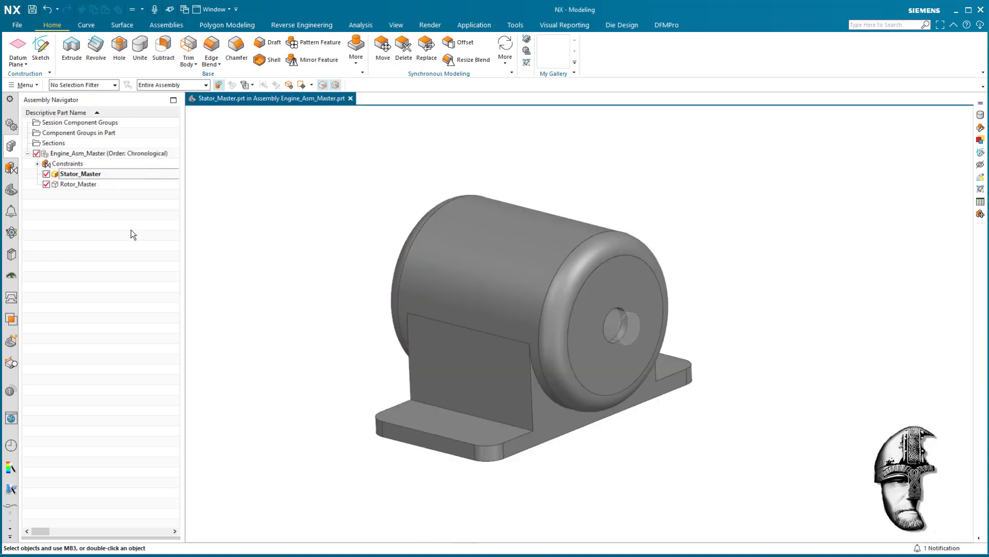
key("ctrl+e")
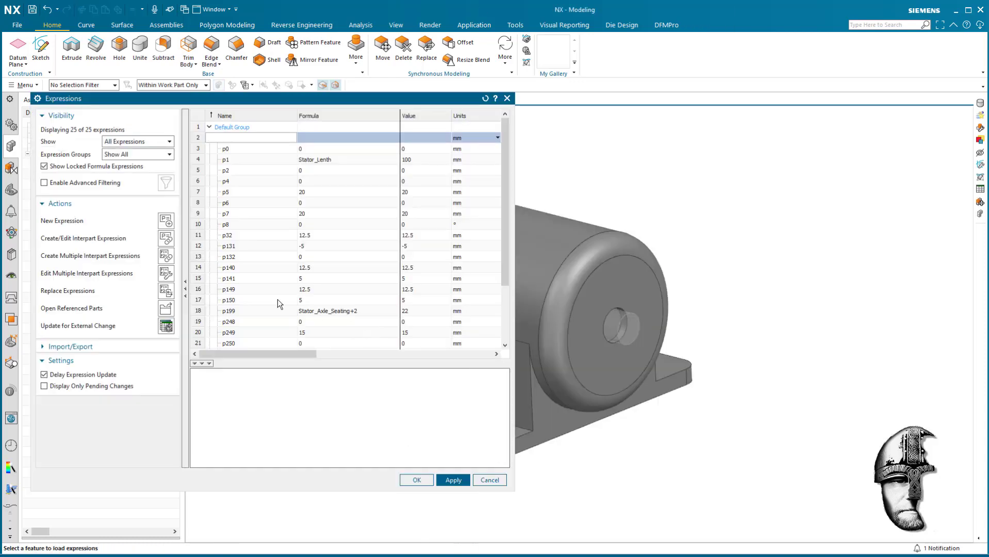
left_click(155, 142)
left_click(156, 162)
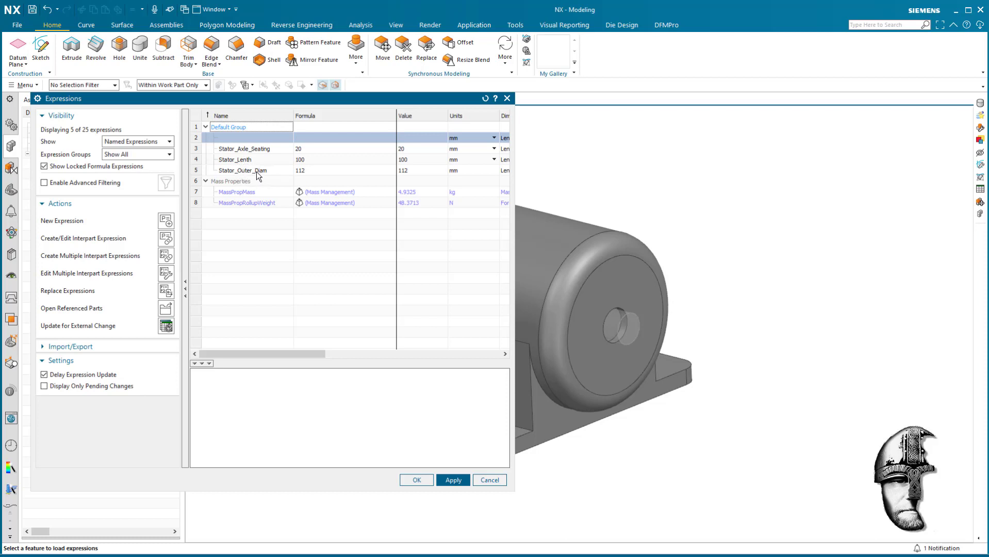
left_click(416, 480)
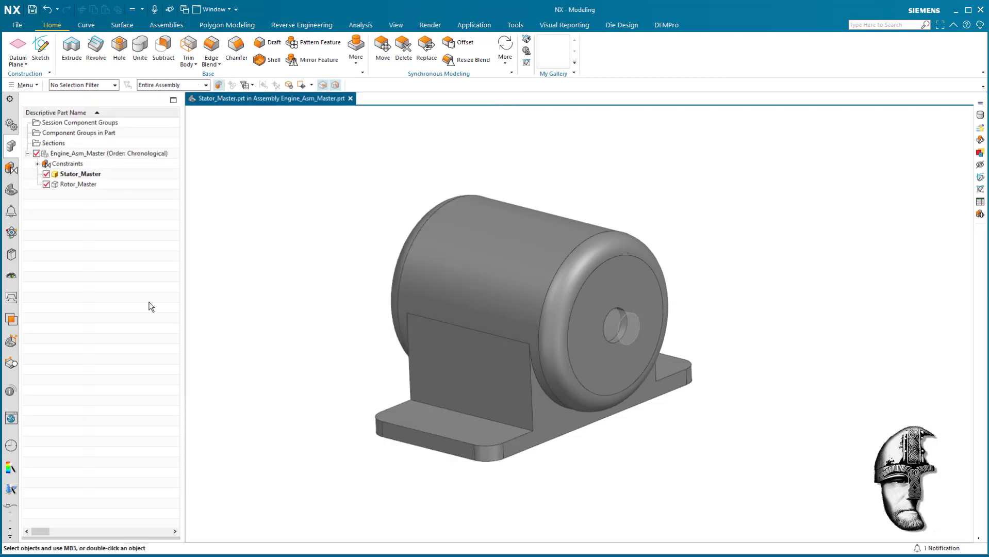
Step: Make Rotor_Master the work part, review its named expressions, and return to Engine_Asm_Master as the work part
double_click(66, 186)
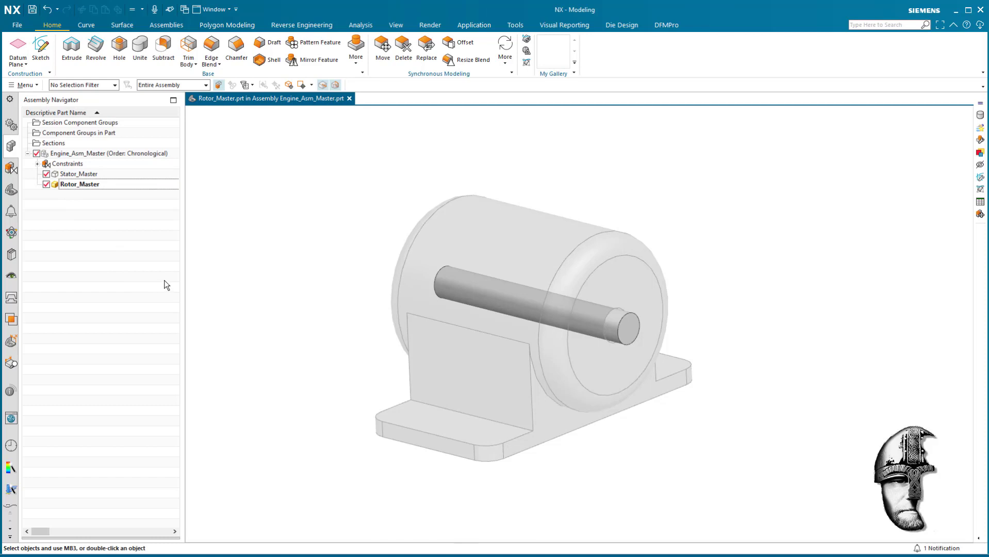
key("ctrl+e")
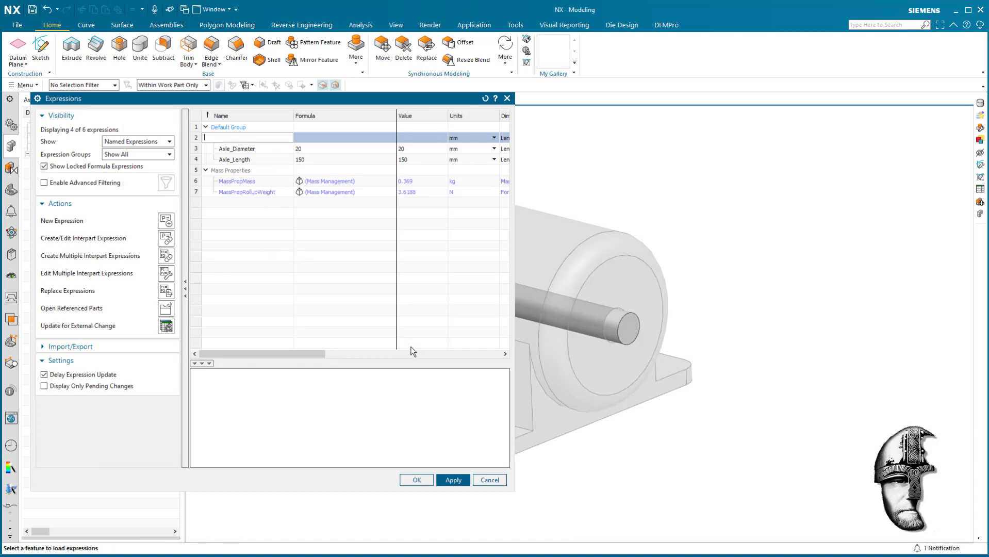
left_click(416, 479)
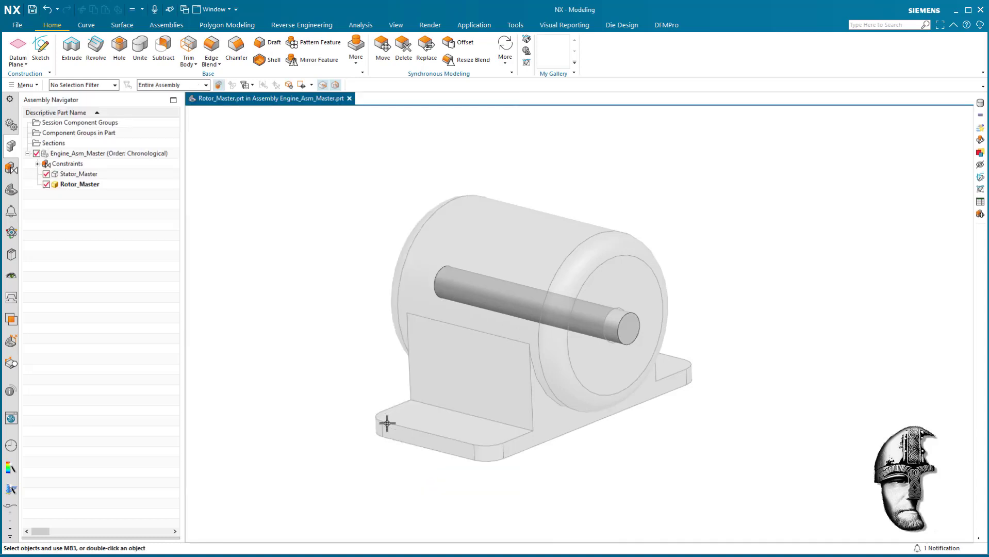
double_click(79, 155)
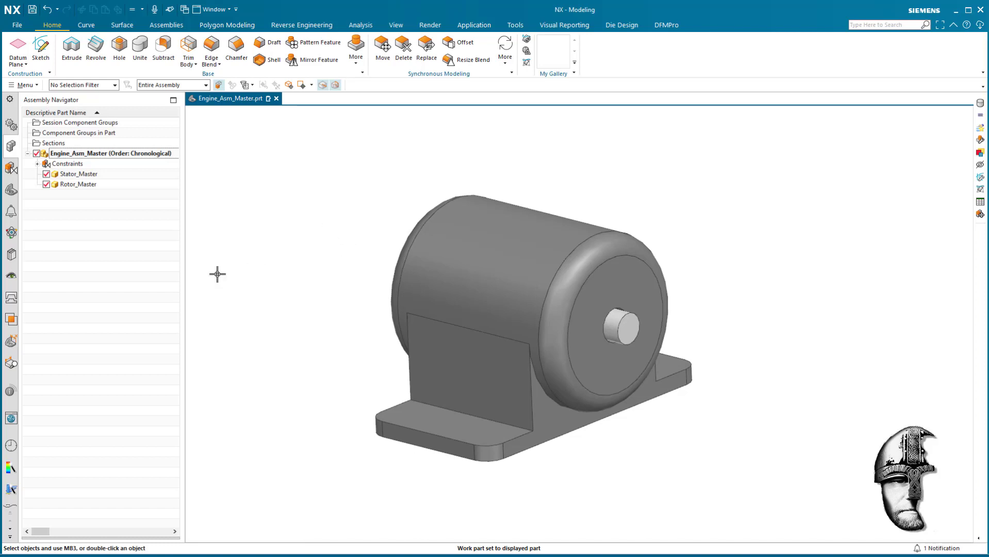
Step: Open Stator_Master in its own window and add Stator_Axle_Seating, Stator_Lenth and Stator_Outer_Diam as part family columns
right_click(79, 174)
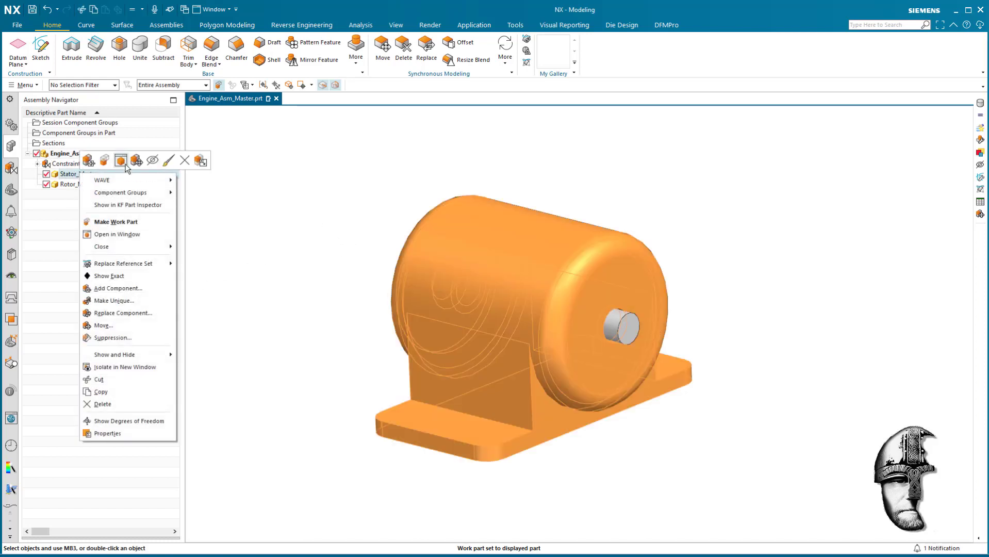
left_click(138, 163)
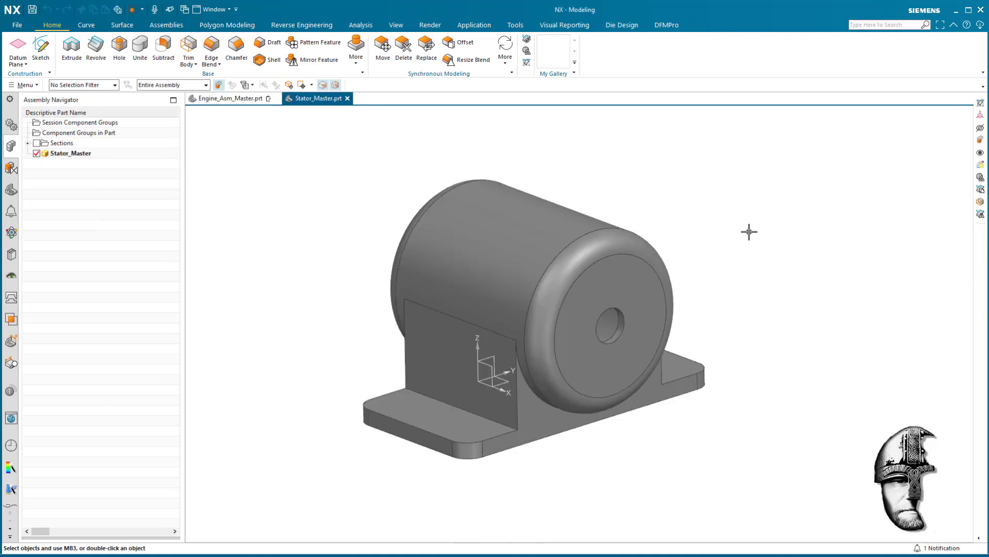
left_click(516, 26)
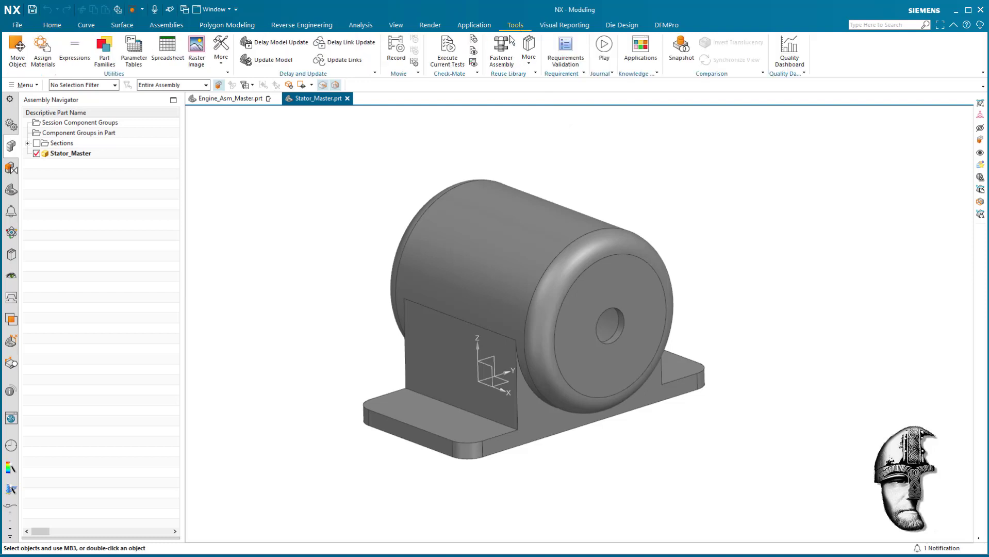
left_click(105, 51)
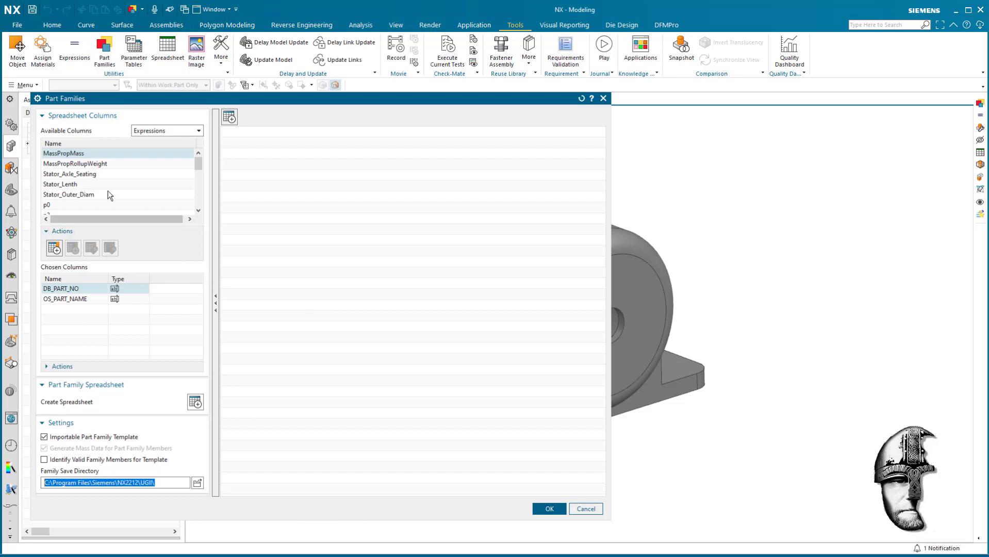
left_click(93, 165)
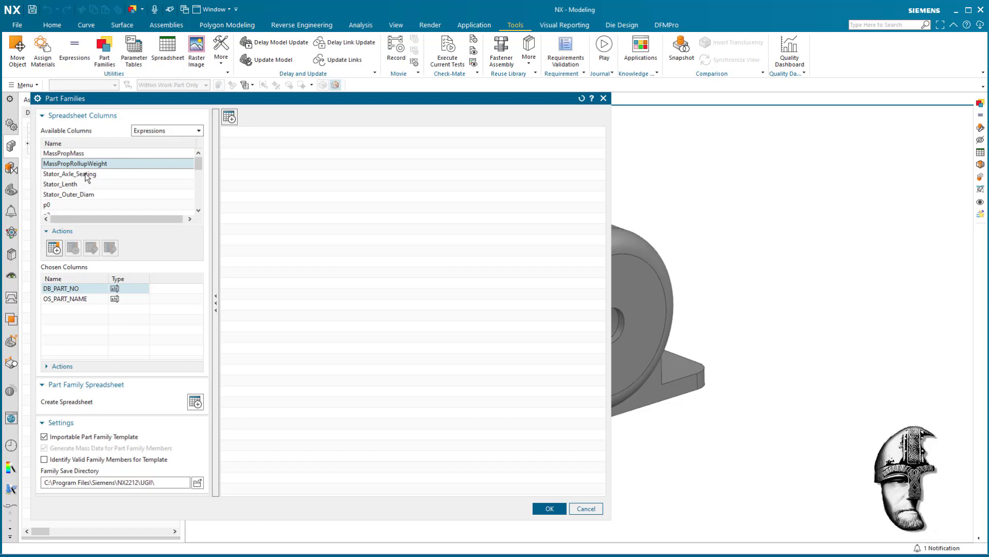
left_click(87, 176)
left_click_drag(85, 180, 97, 217)
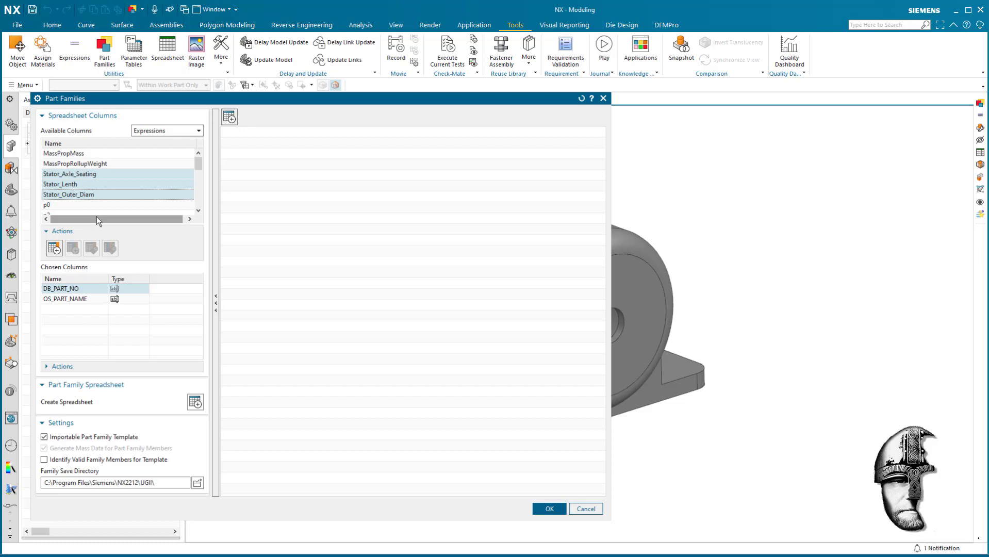
left_click(54, 248)
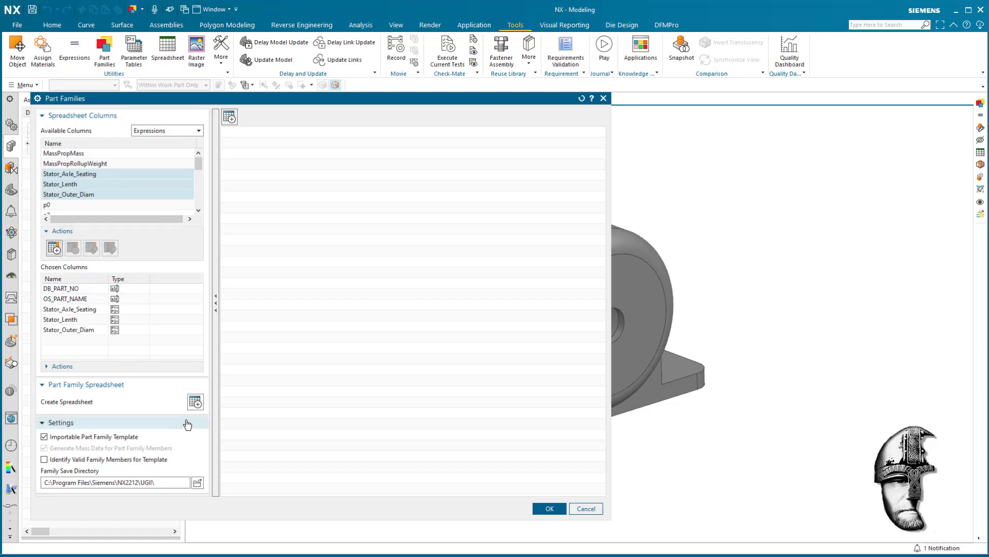
Step: Set the family save directory to E:\Assy_Part_Family\Engine_Family
left_click(197, 485)
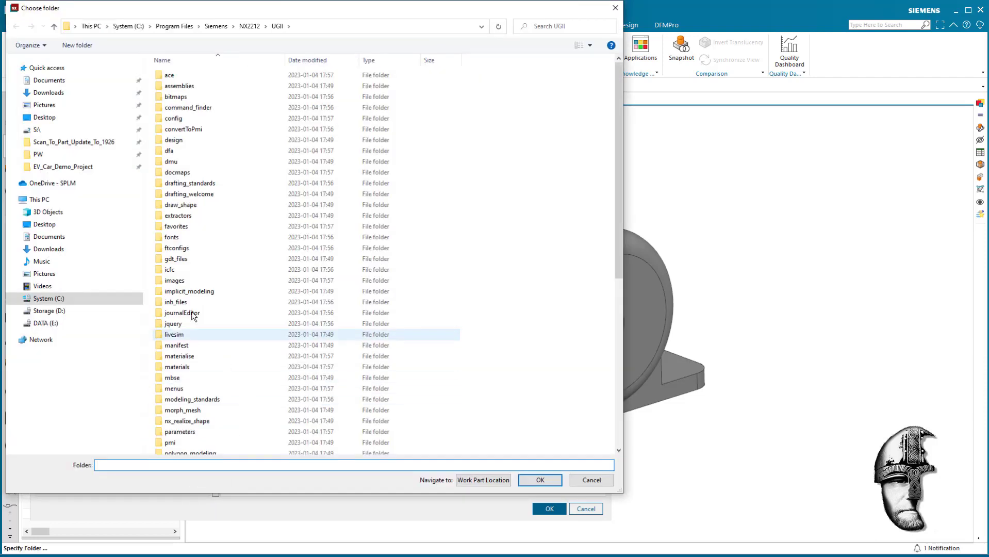
left_click(86, 314)
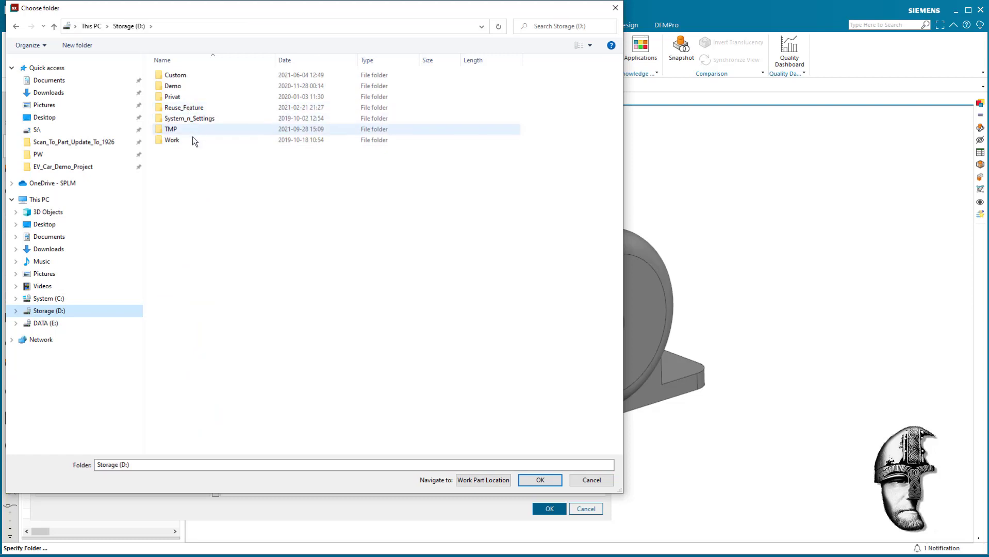
left_click(51, 324)
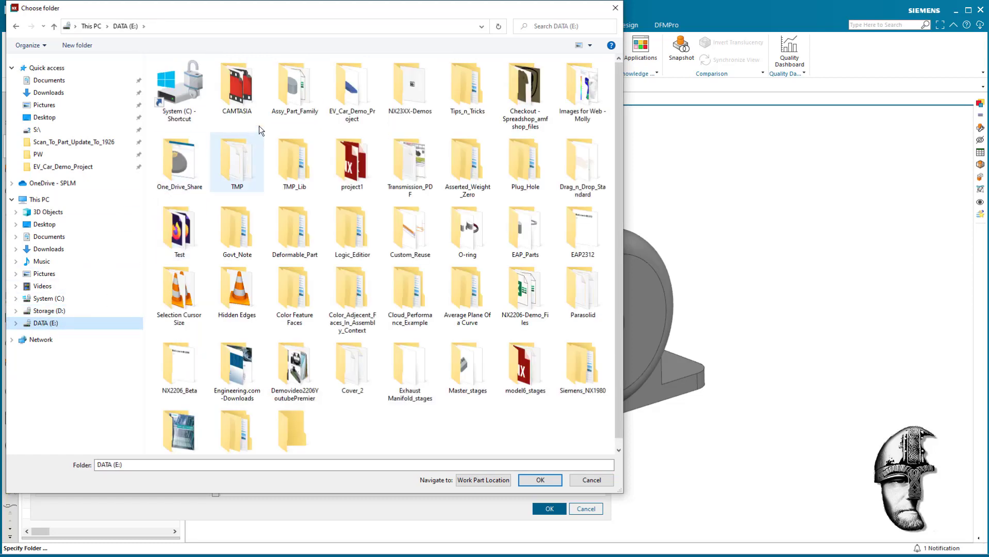
left_click(286, 99)
double_click(285, 99)
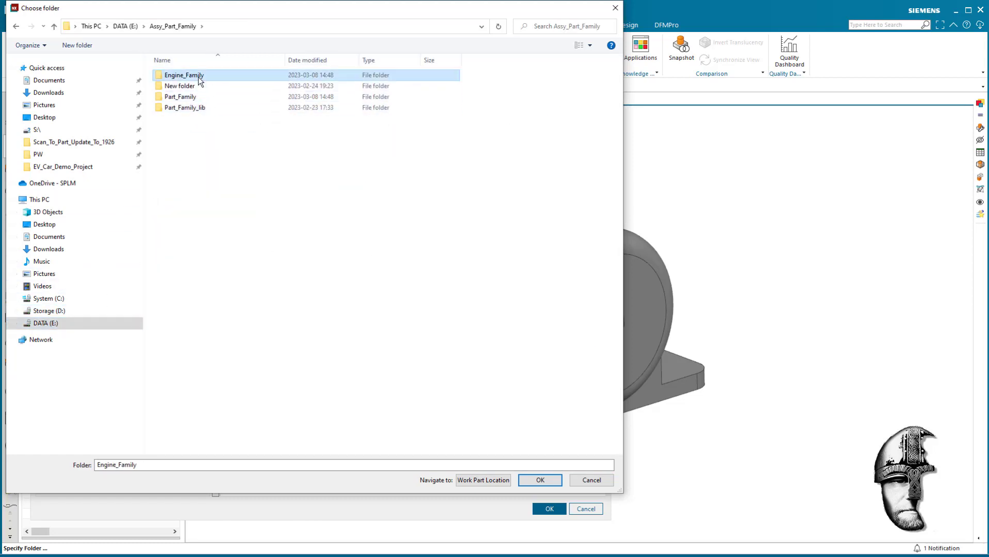
double_click(173, 72)
left_click(522, 481)
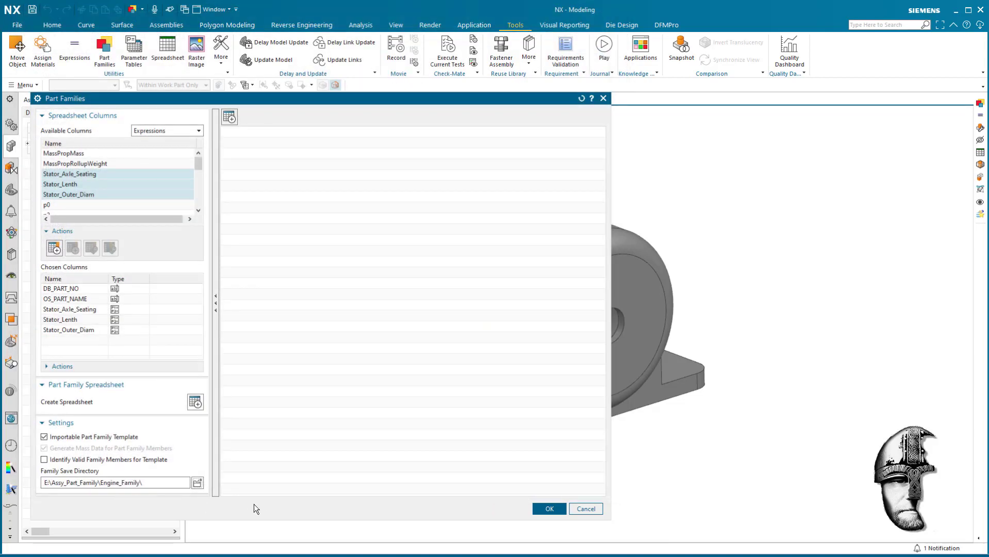
Step: Create the stator's part family spreadsheet, then enlarge its window and place it over the Part Families dialog
left_click(195, 403)
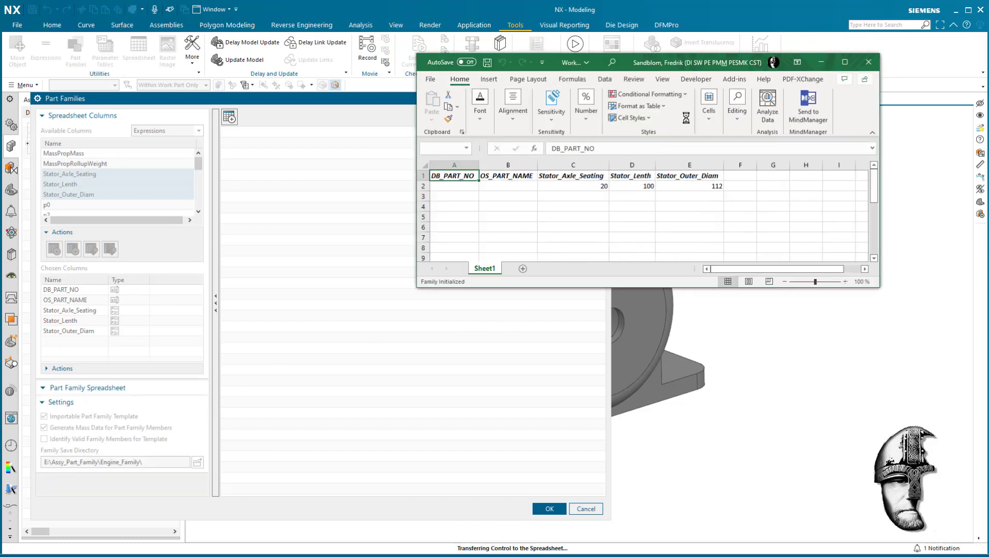
left_click_drag(693, 66, 300, 105)
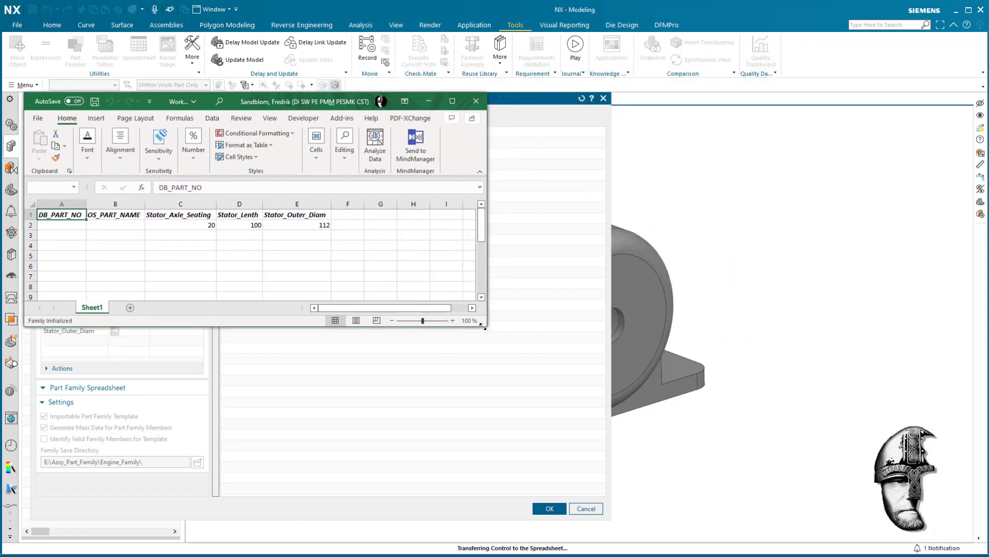
left_click_drag(483, 327, 601, 358)
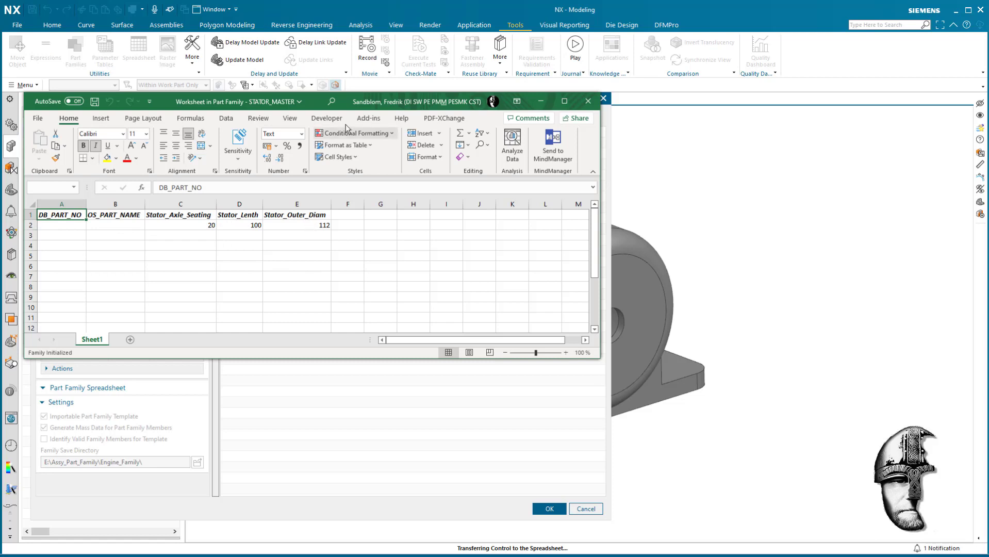
mouse_move(346, 106)
left_mouse_down()
mouse_move(472, 176)
mouse_move(474, 209)
mouse_move(361, 142)
mouse_move(356, 119)
left_mouse_up()
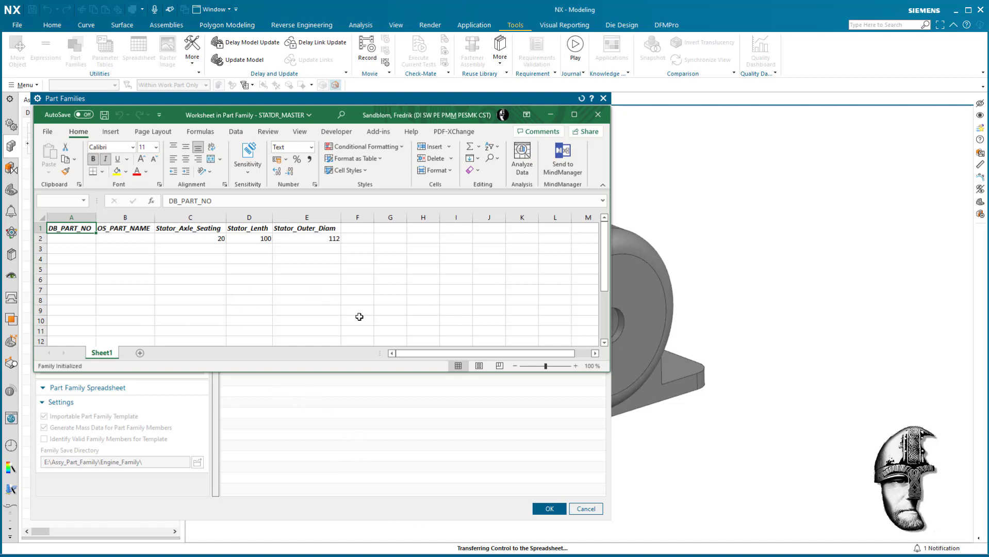
Step: Open Engine_Master.xlsx from the recent files, place it beside the stator worksheet, and review its design rows 3 to 5
left_click(48, 132)
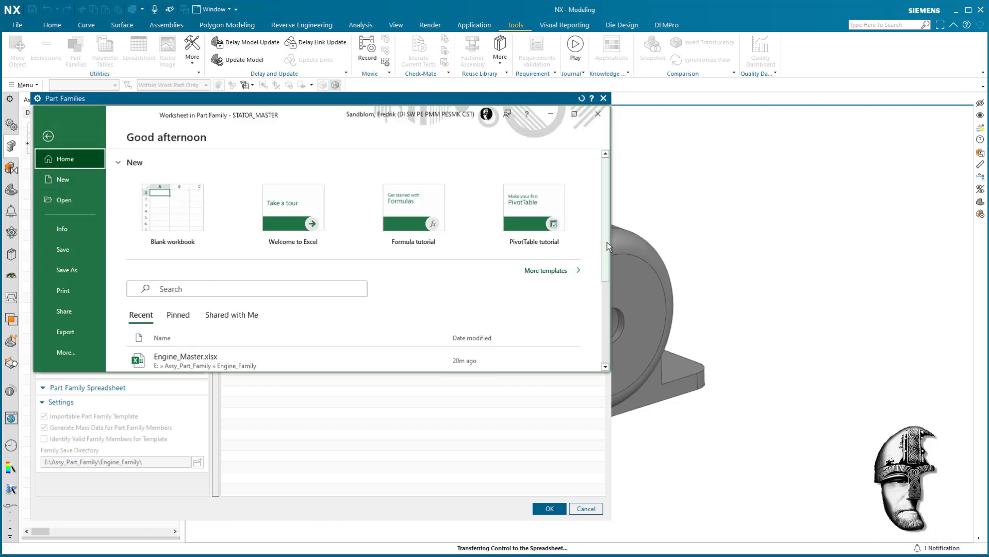
left_click_drag(606, 243, 608, 261)
left_click(216, 329)
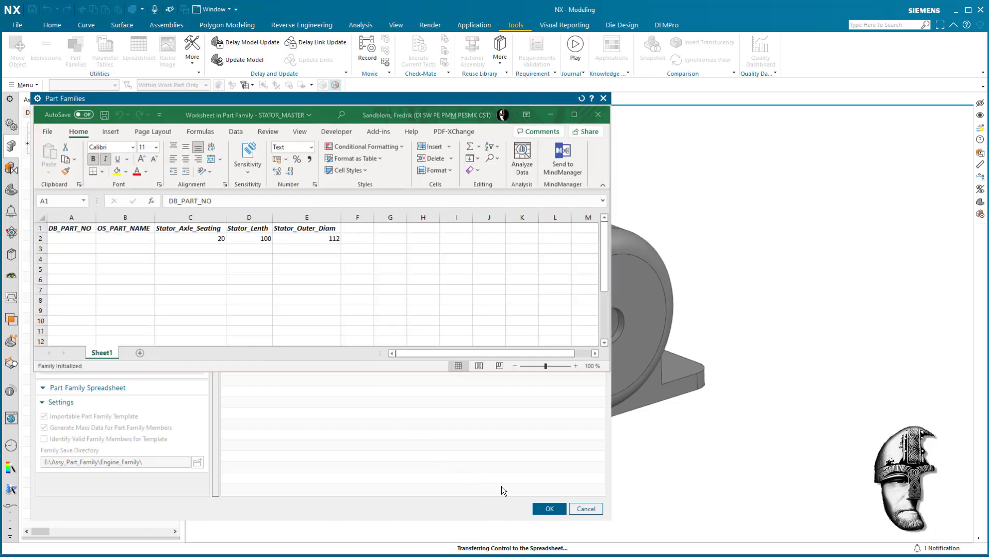
left_click_drag(430, 114, 825, 123)
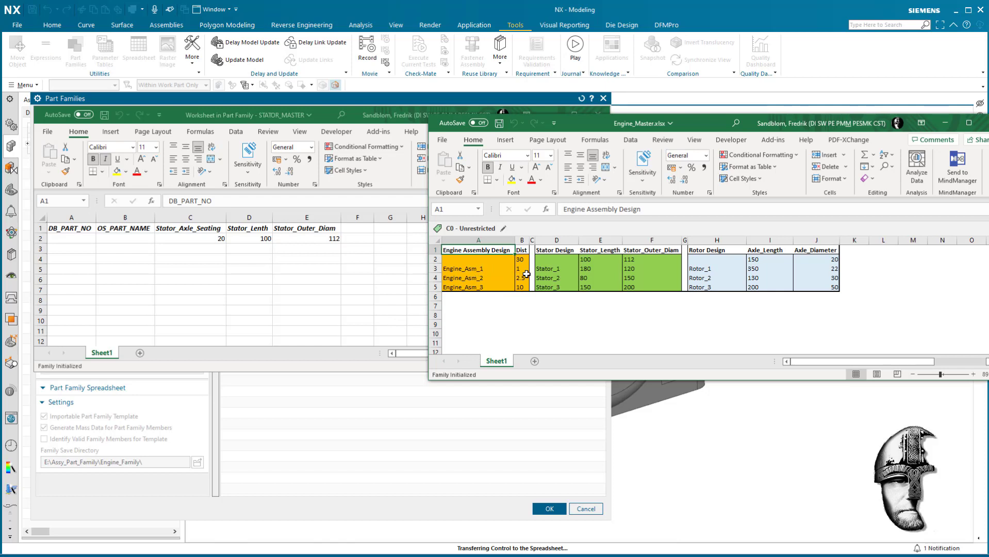
left_click_drag(561, 271, 558, 287)
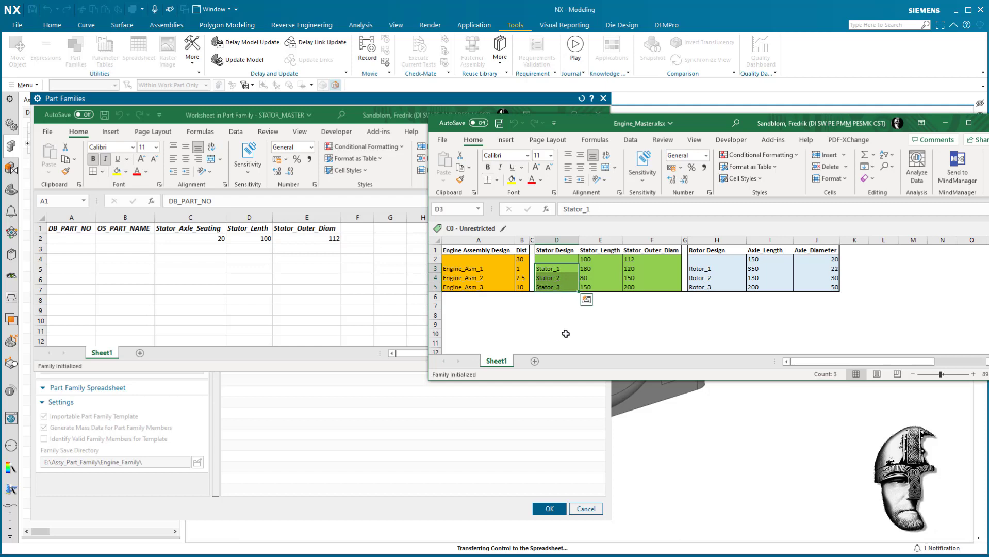
left_click(648, 323)
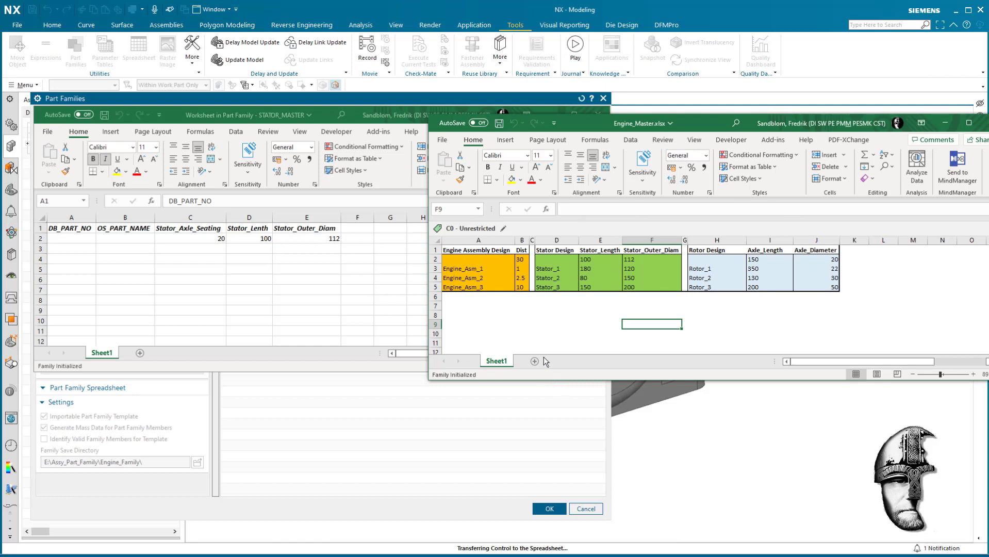
left_click(435, 268)
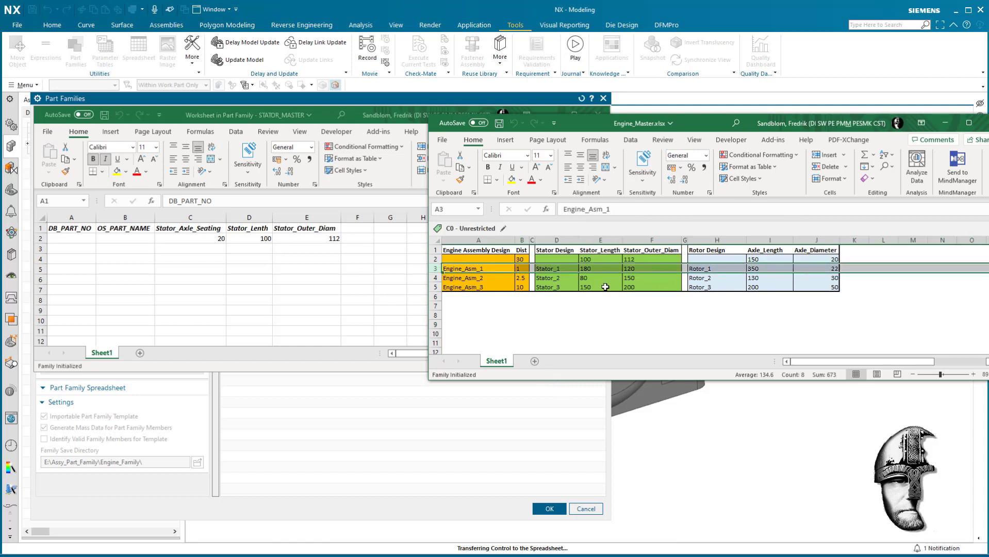
left_click(435, 277)
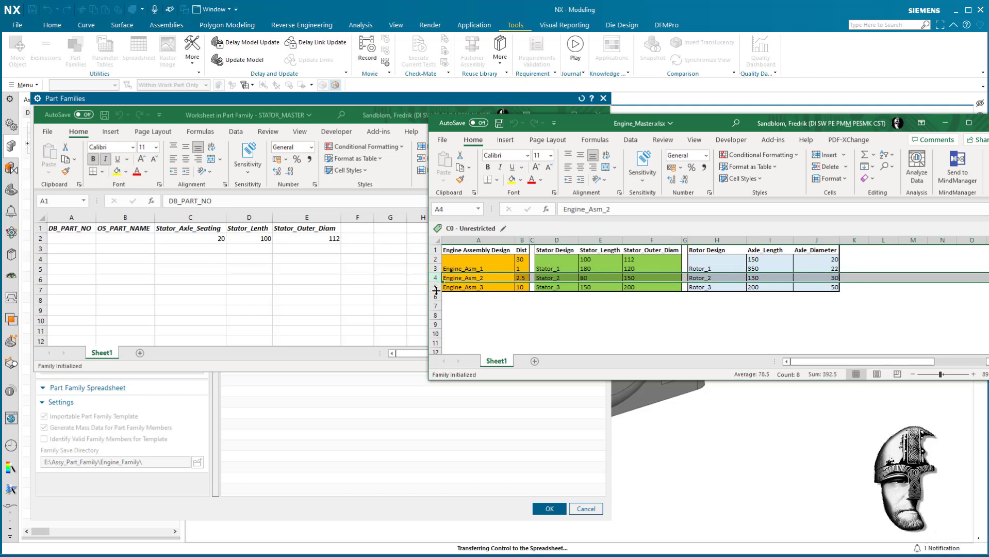
left_click(435, 287)
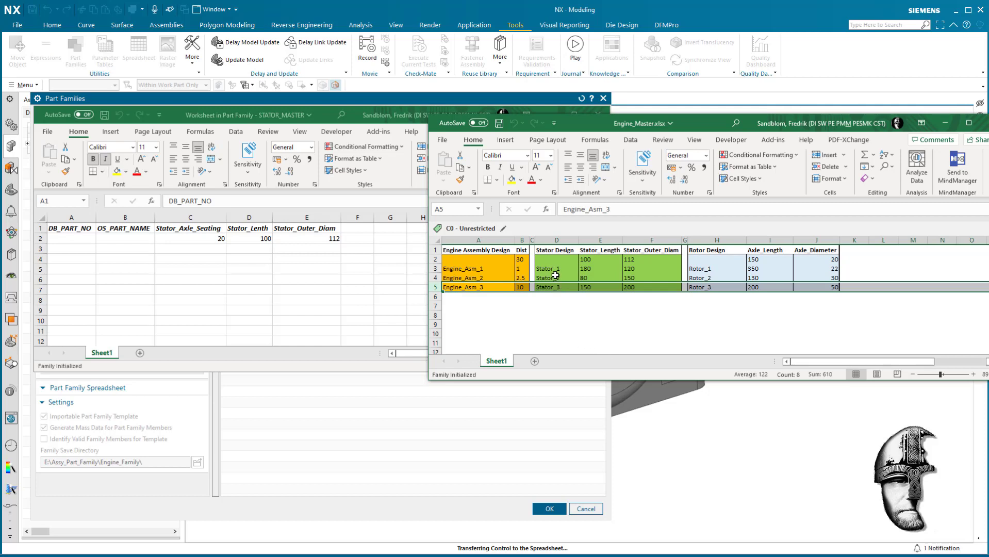
Step: Copy Stator_1 to Stator_3 from Engine_Master.xlsx and paste them as links into the worksheet's DB_PART_NO column from A3
left_click_drag(555, 270, 556, 287)
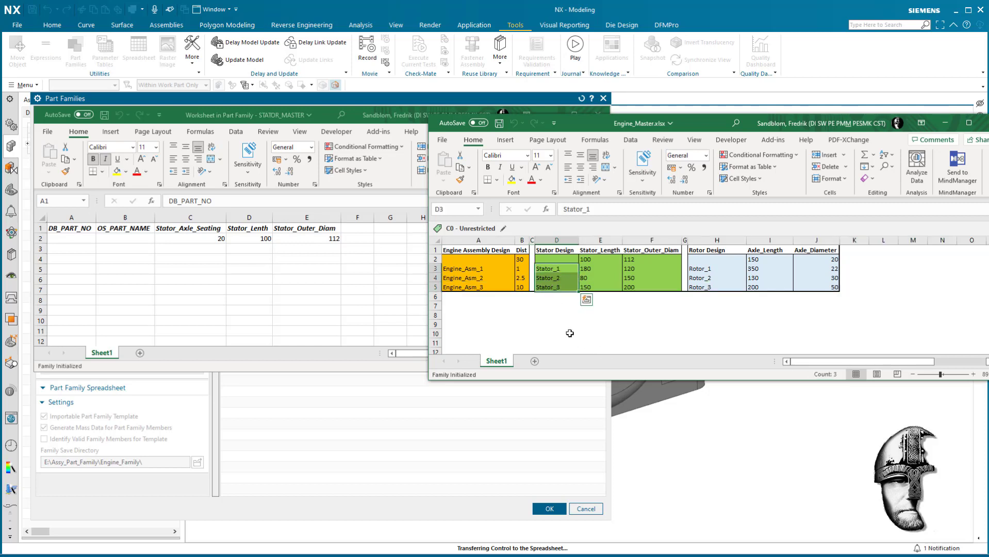
right_click(553, 269)
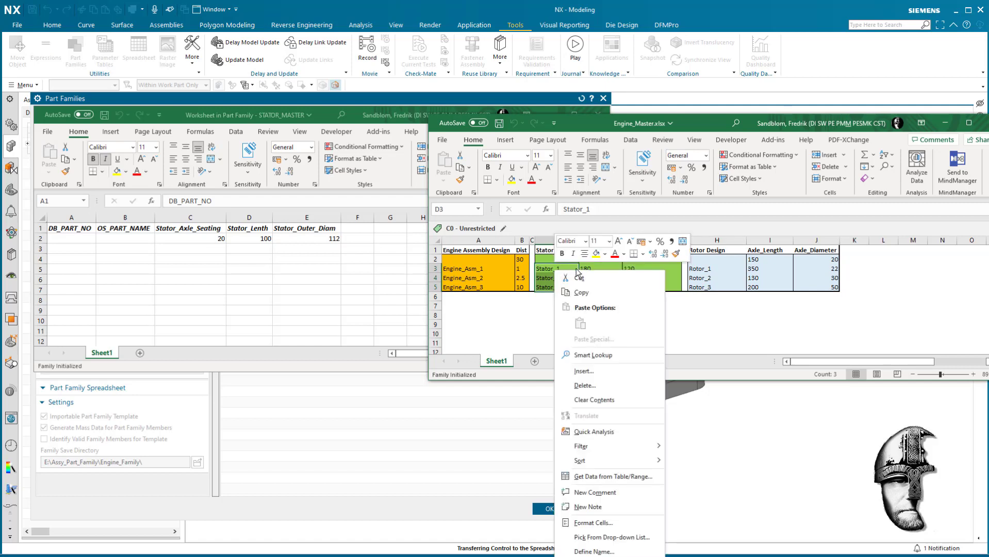
left_click(581, 293)
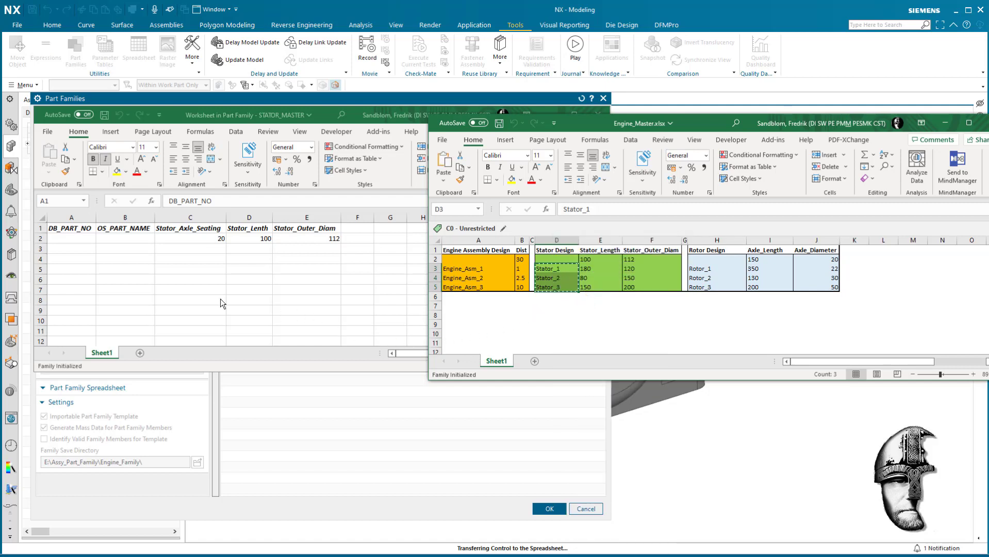
left_click(86, 249)
left_click(80, 249)
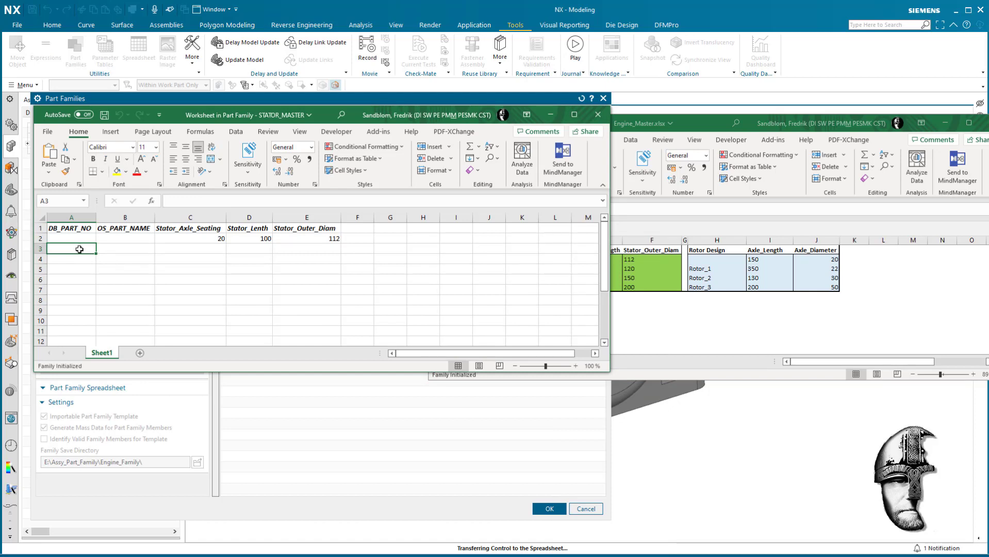
key("ctrl+v")
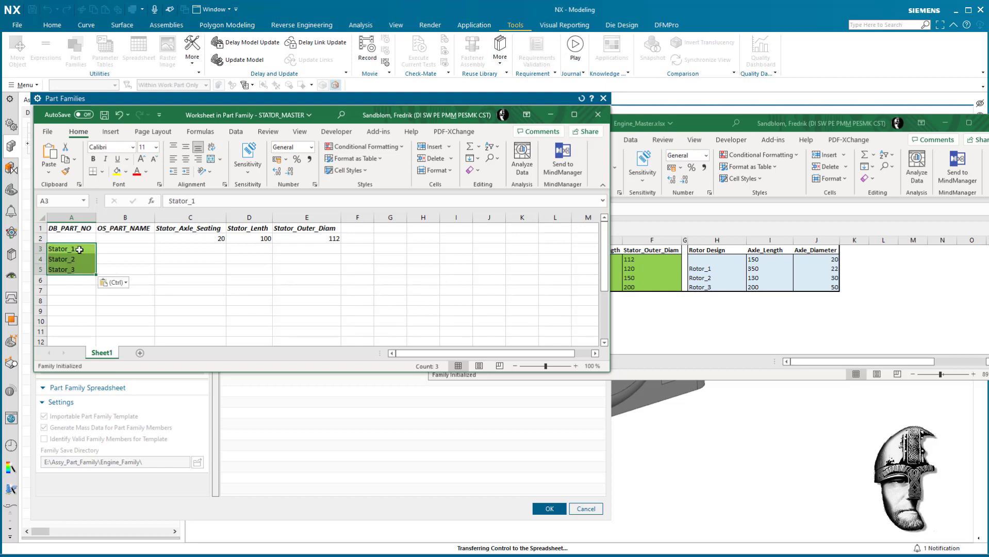
left_click(124, 282)
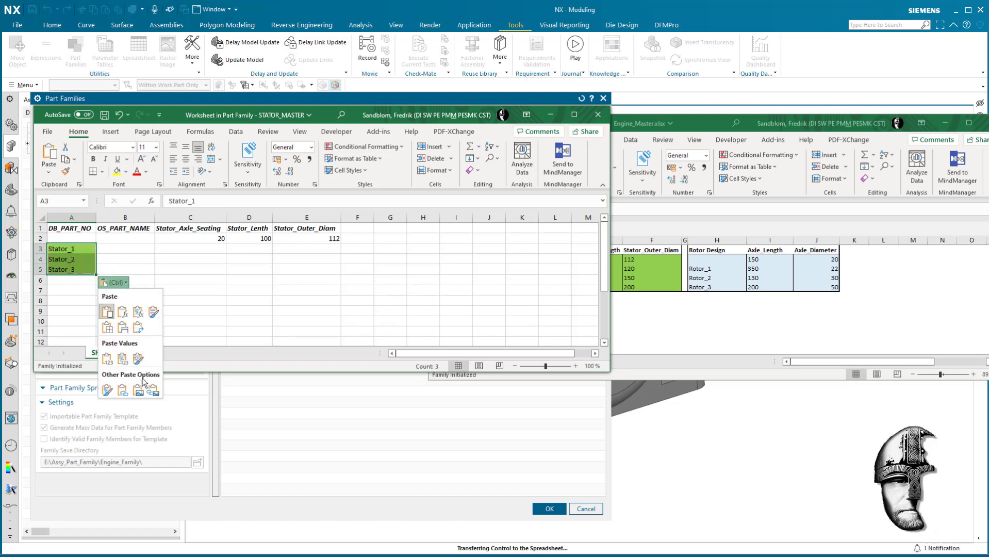
left_click(123, 391)
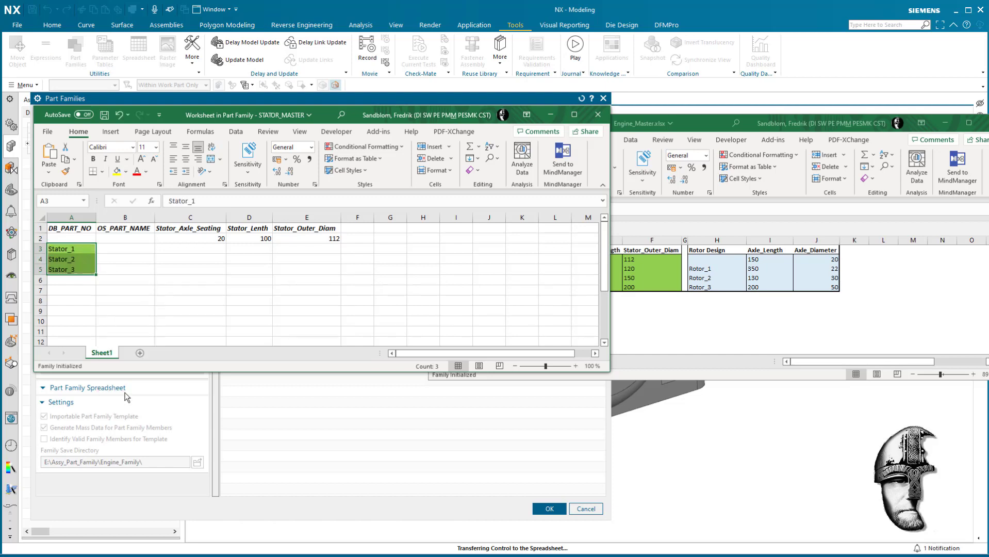
Step: Paste the same three stator names as links into the OS_PART_NAME column from B3
left_click(678, 340)
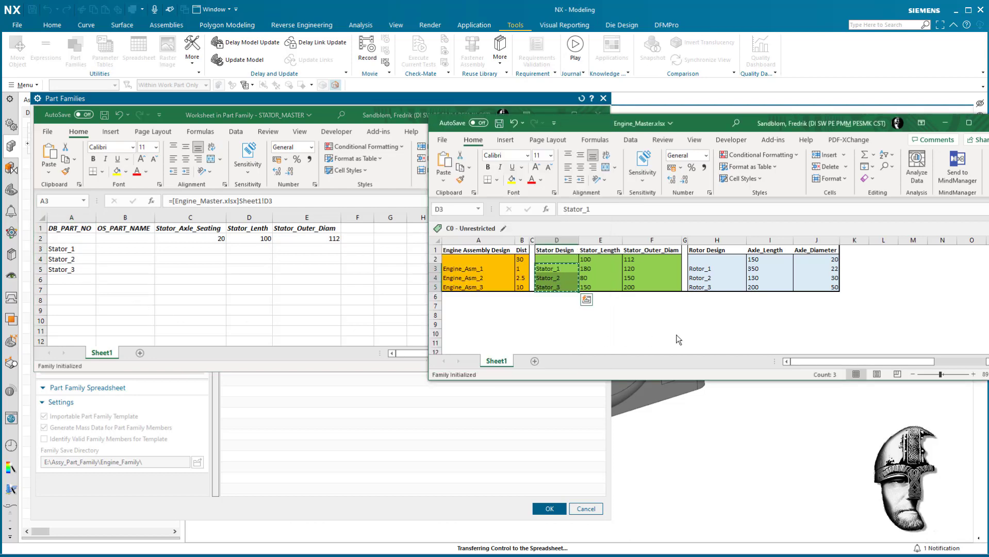
left_click(110, 250)
left_click(111, 249)
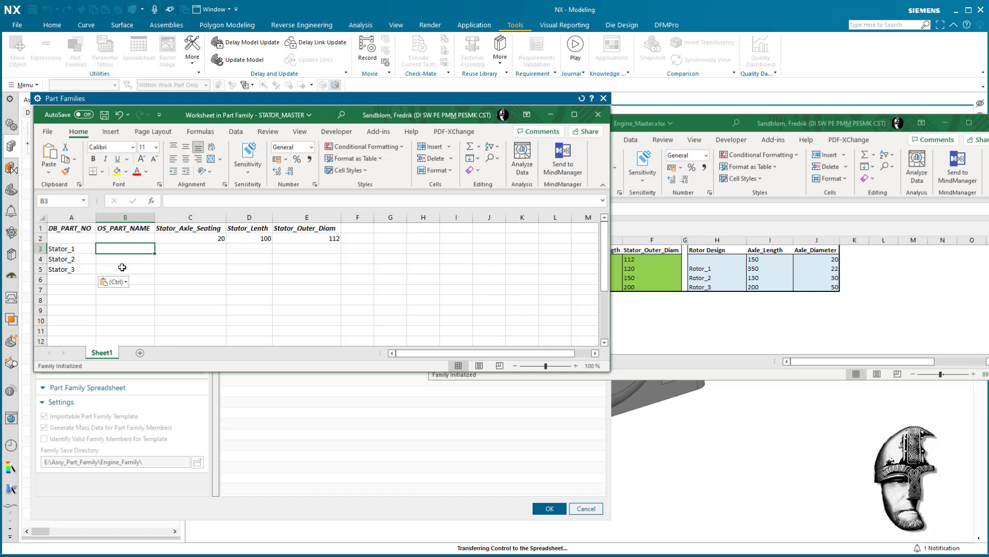
key("ctrl+v")
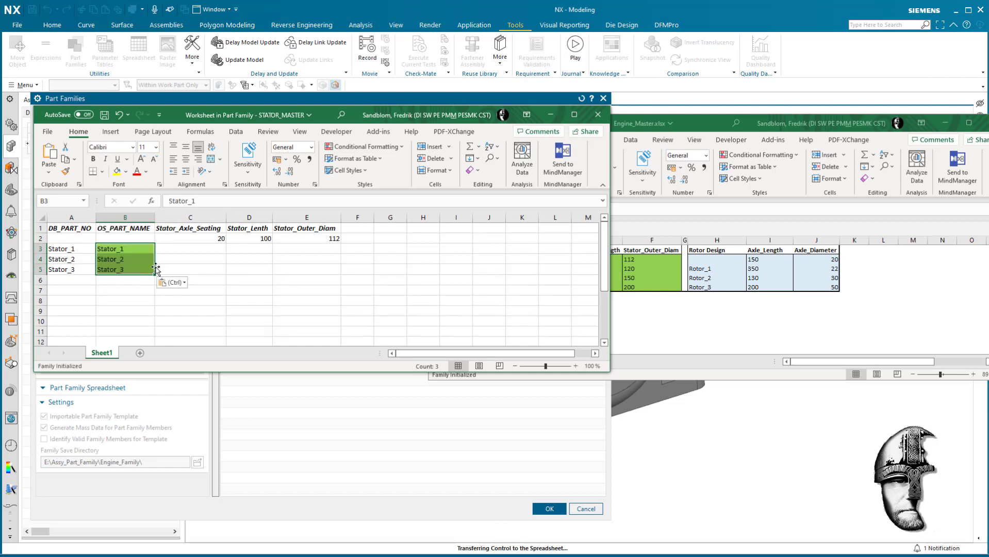
left_click(173, 282)
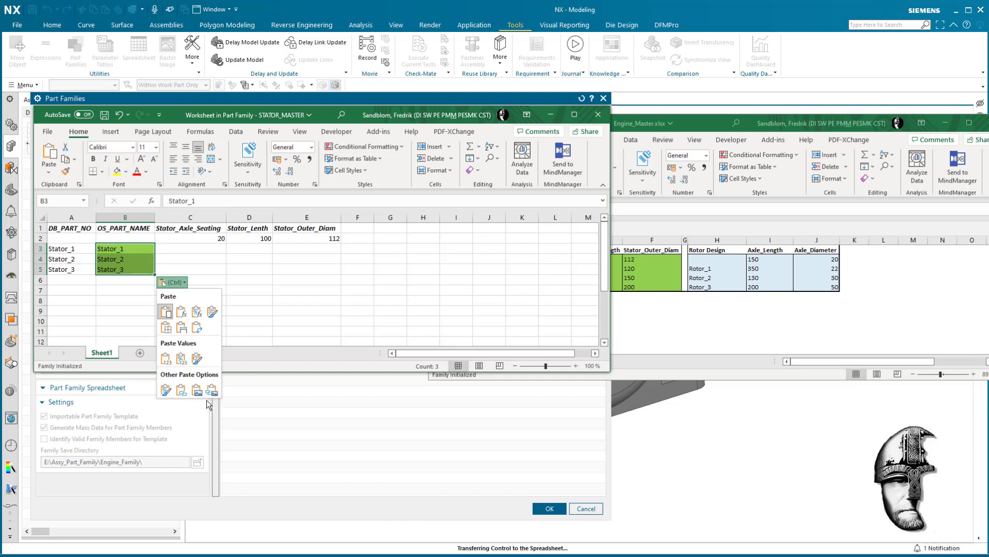
left_click(181, 391)
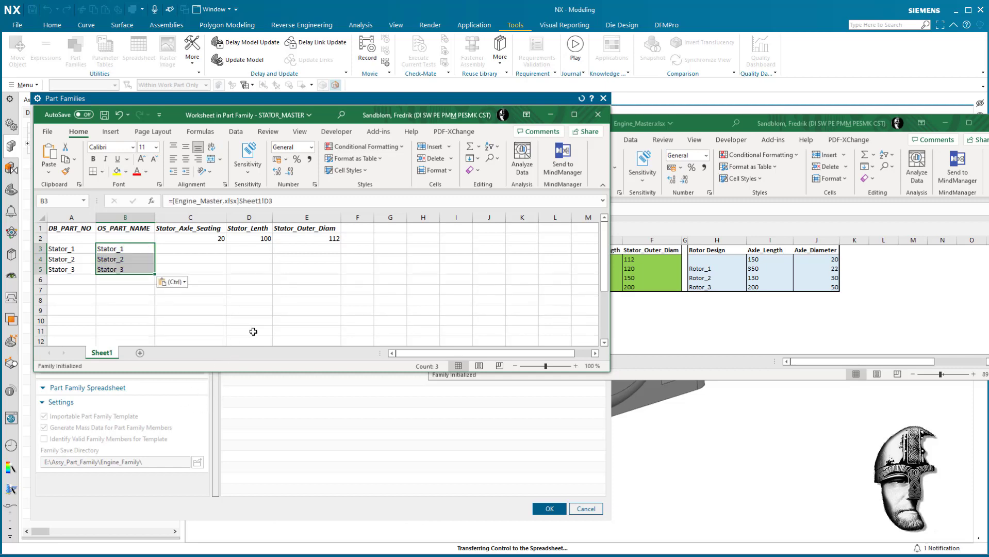
left_click(253, 330)
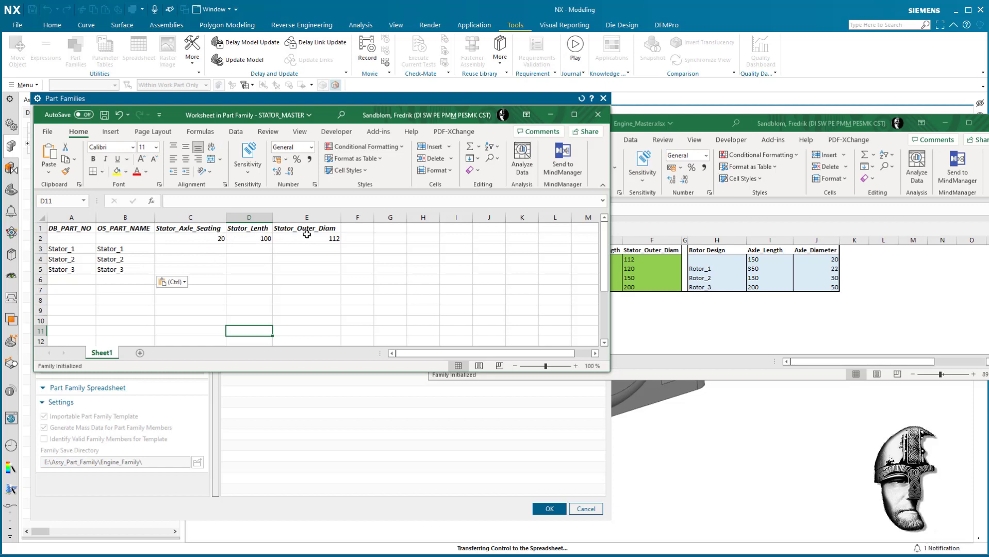
Step: Copy the Stator_Axle_Seating, Stator_Lenth and Stator_Outer_Diam headers to G1:I1 and fit those column widths to the text
left_click_drag(196, 232, 324, 231)
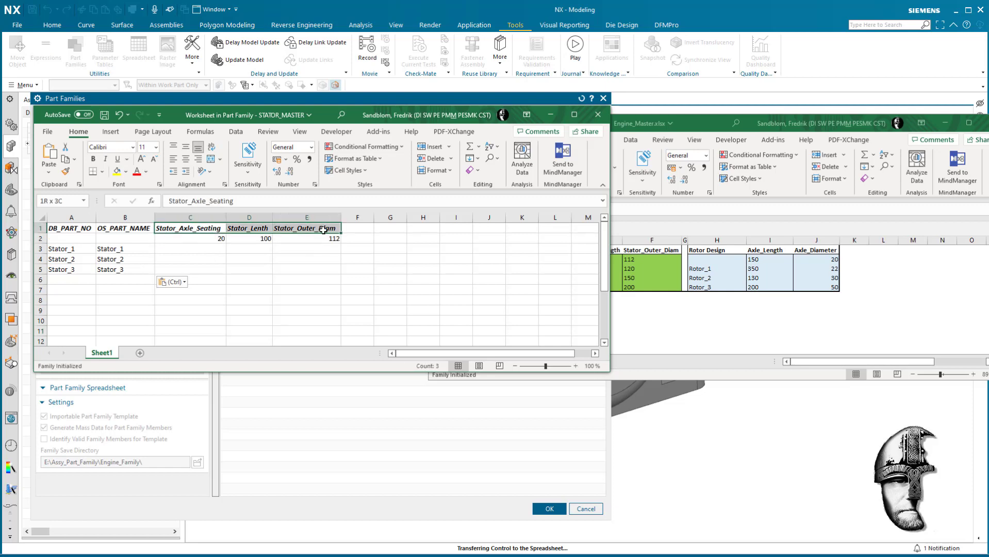
key("ctrl+c")
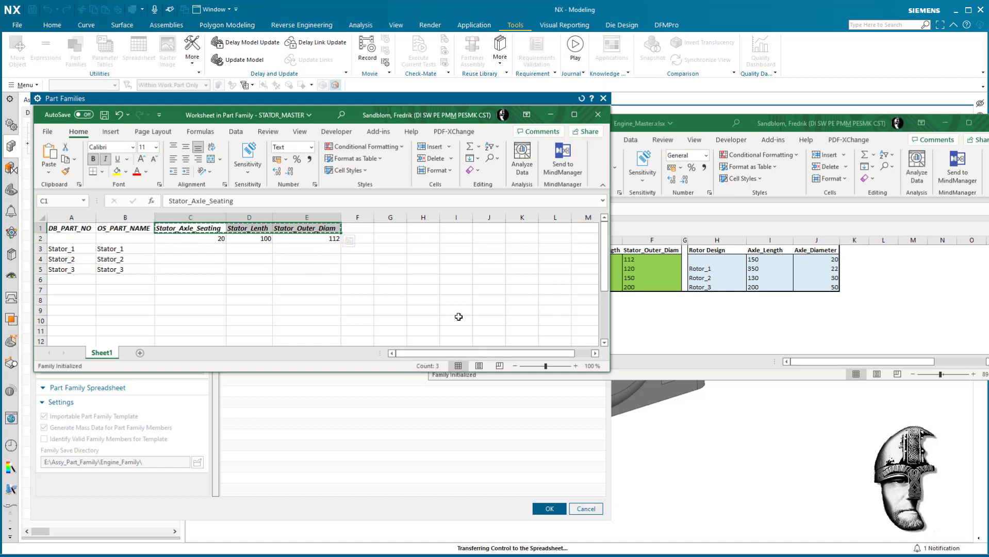
left_click(398, 228)
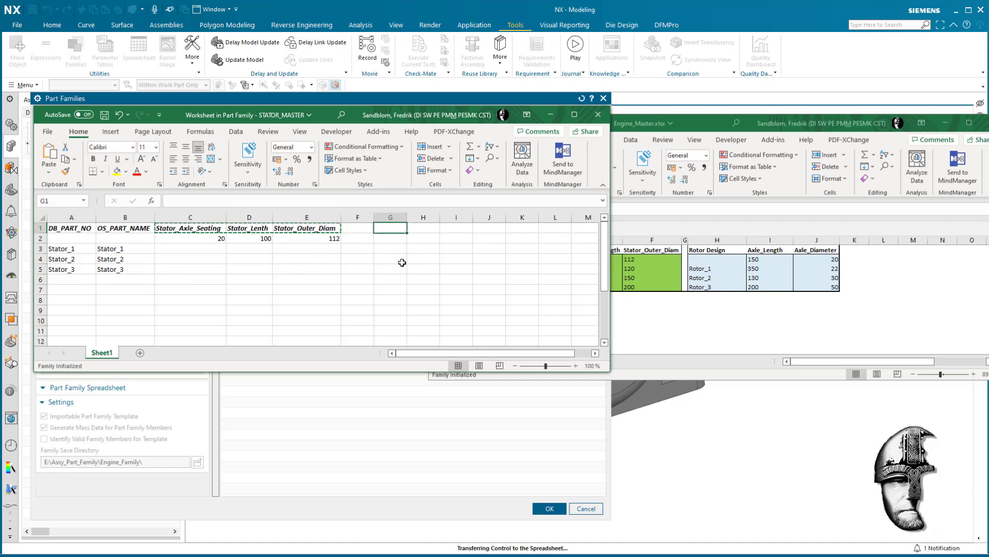
key("ctrl+v")
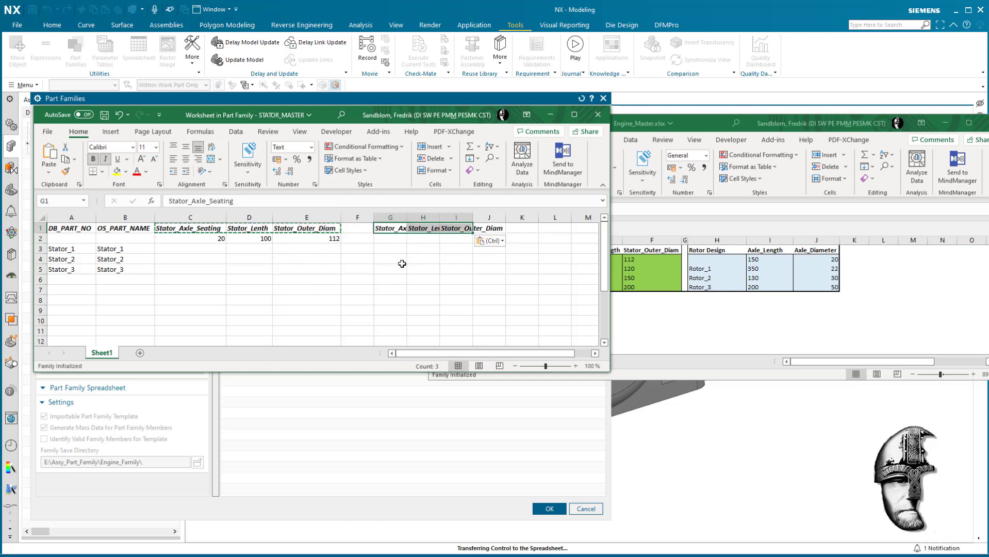
double_click(407, 214)
double_click(479, 215)
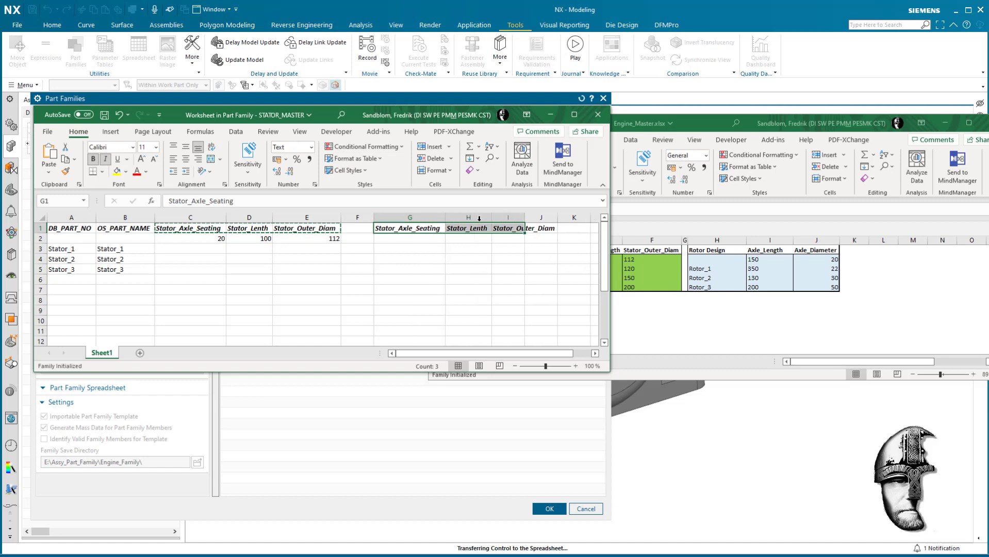
double_click(525, 215)
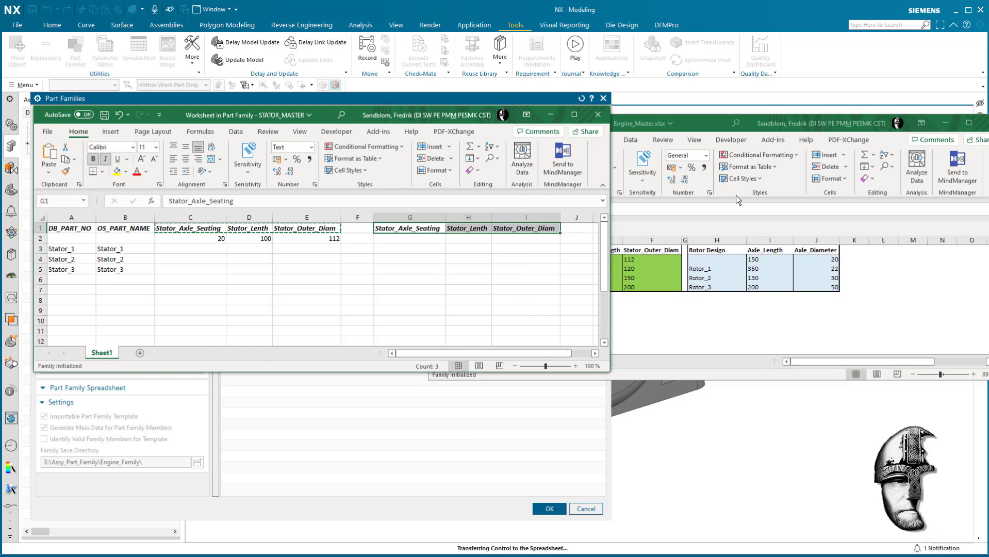
Step: Bring the Engine_Master.xlsx window forward and move it down so the stator worksheet's copied headers stay accessible
left_click(758, 124)
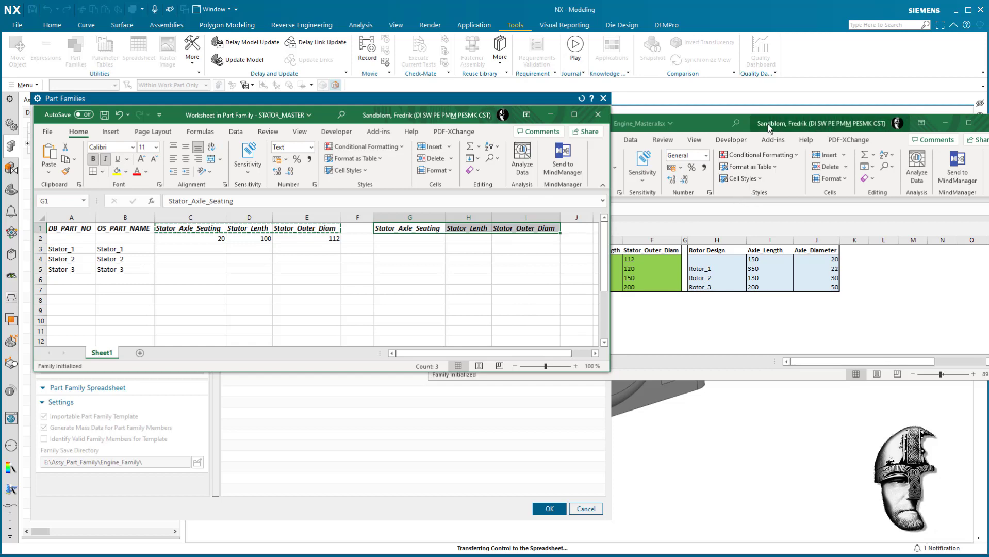
left_click(382, 116)
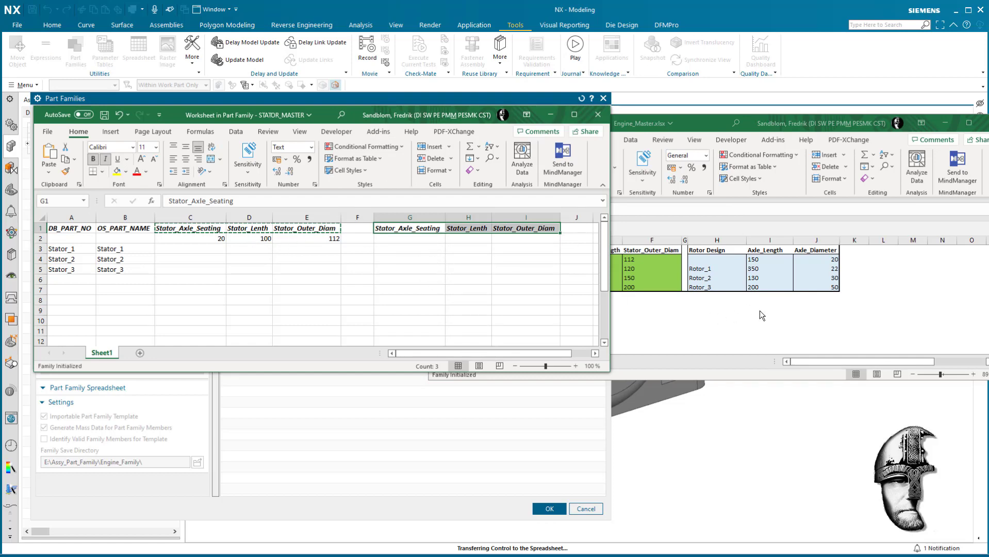
left_click(696, 125)
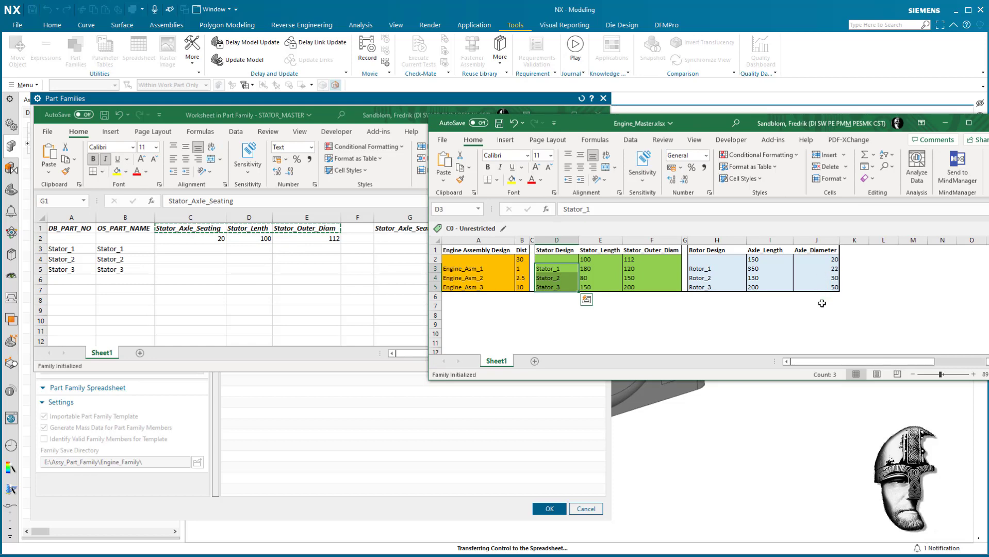
left_click_drag(841, 124, 780, 269)
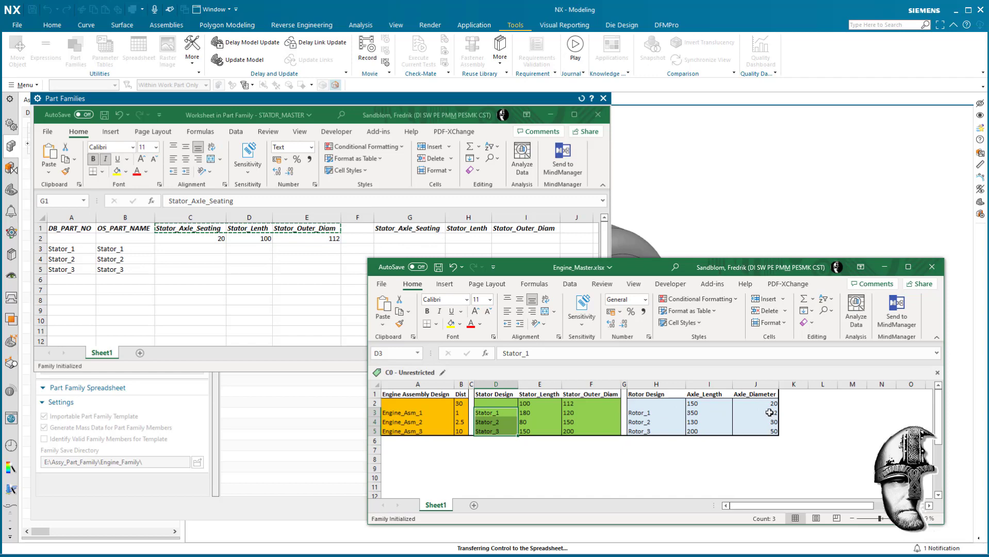
Step: Copy the Axle_Diameter values of Rotor_1 to Rotor_3 from Engine_Master.xlsx and paste them as links into G3:G5 of the stator worksheet
left_click_drag(769, 412, 770, 432)
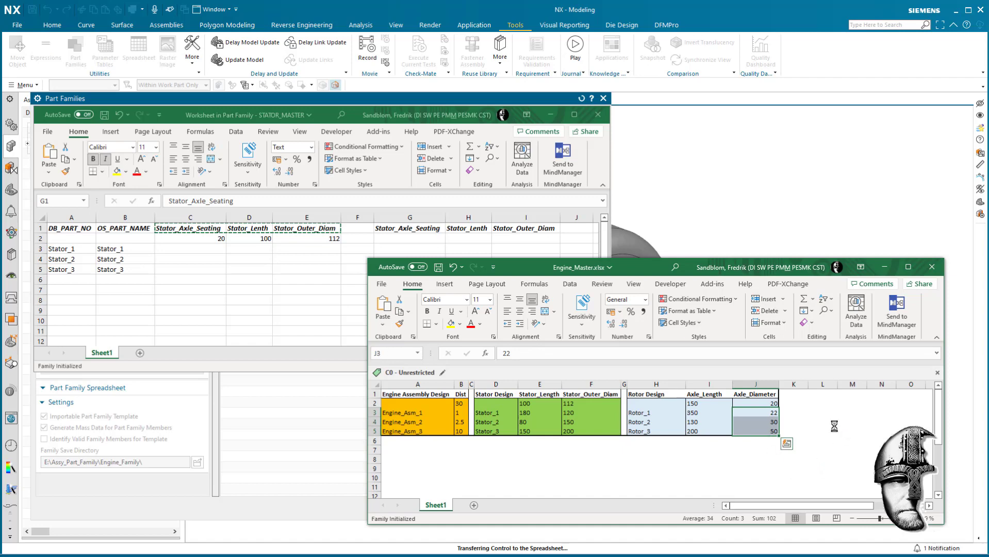
key("ctrl+c")
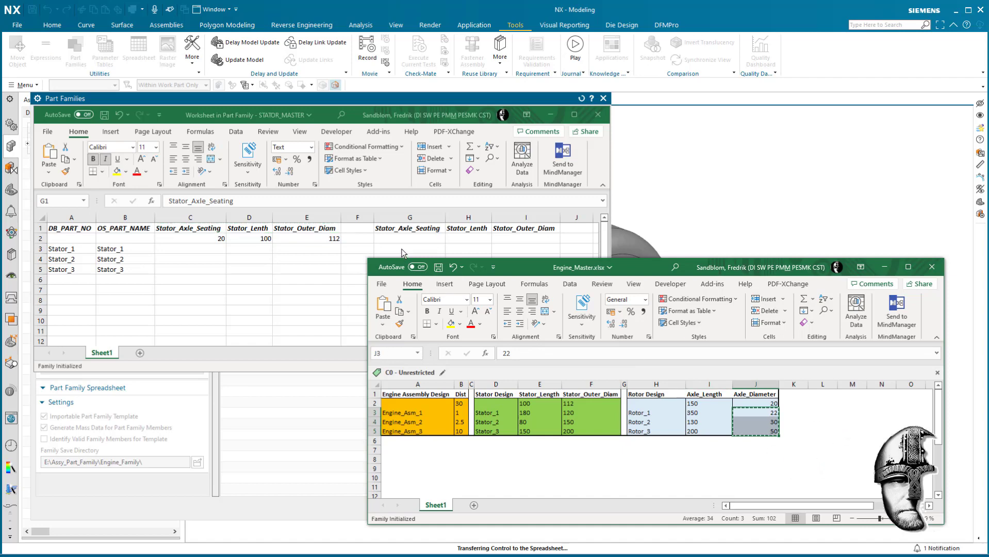
left_click(402, 248)
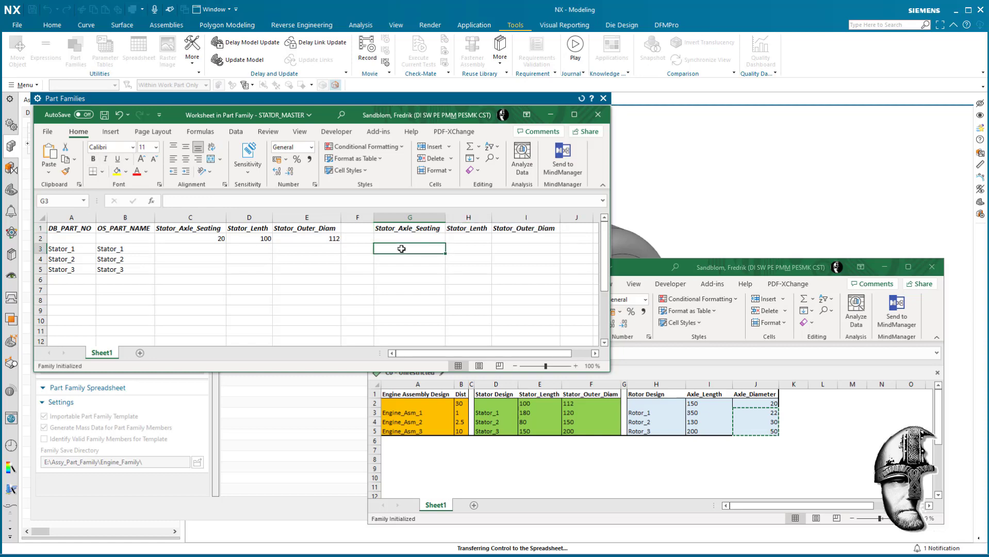
key("ctrl+v")
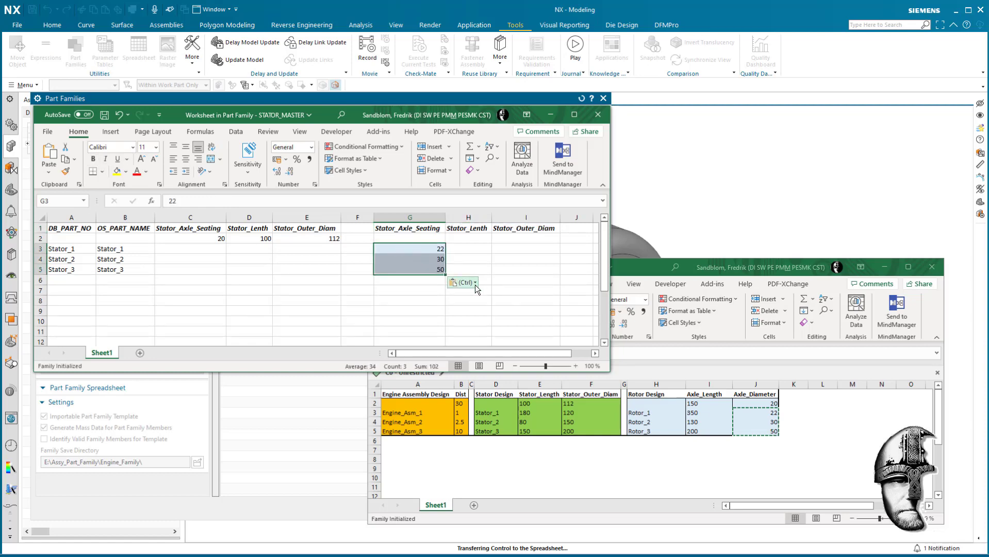
left_click(475, 283)
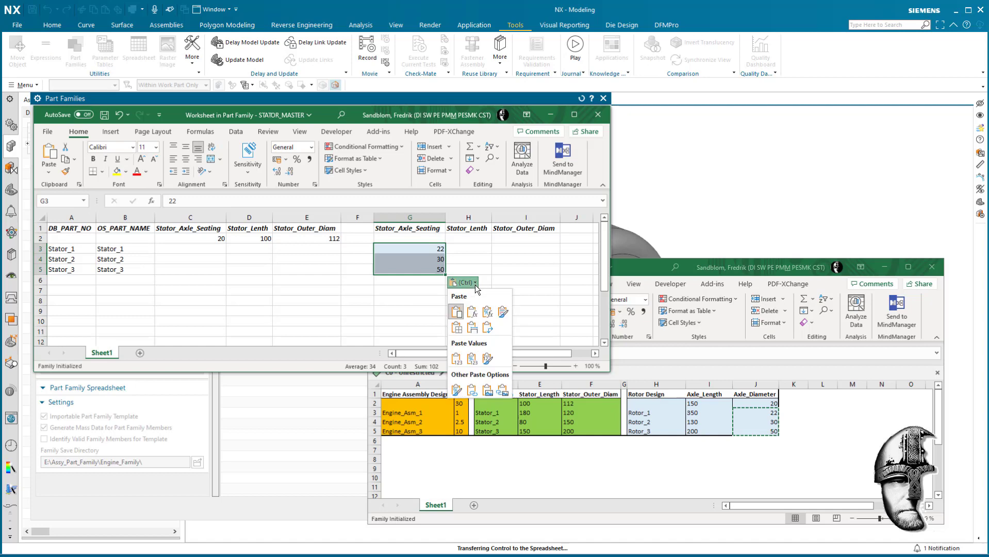
left_click(473, 392)
left_click(499, 310)
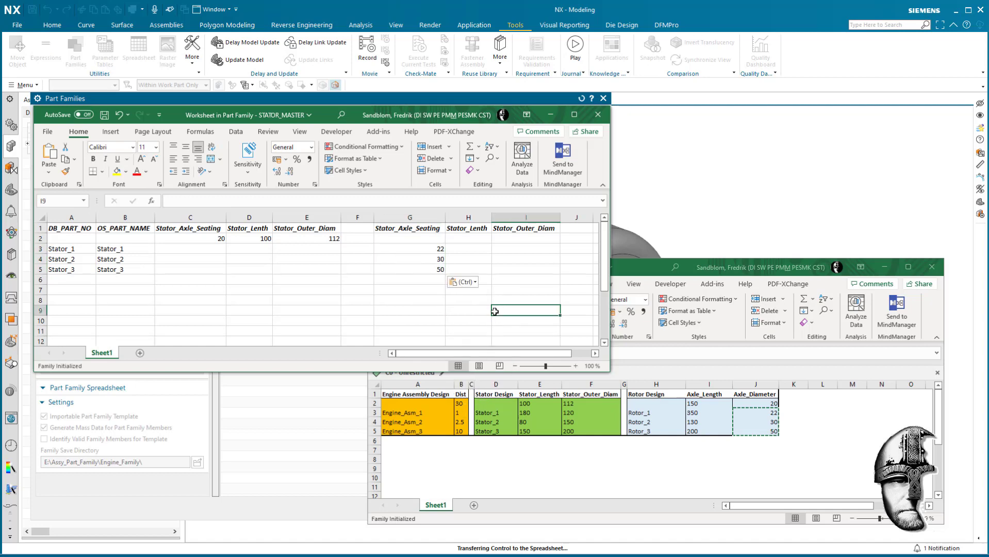
left_click(434, 250)
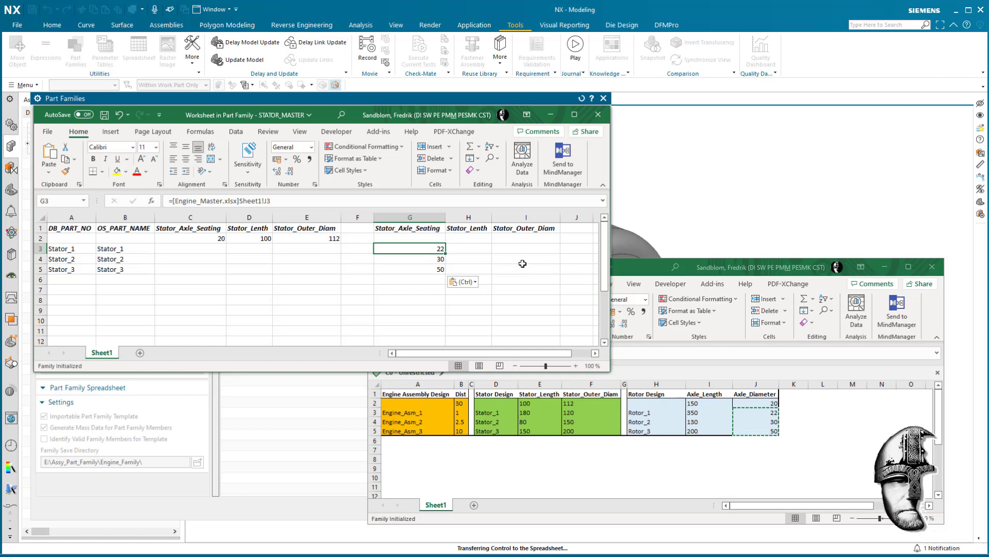
Step: Copy the Stator_Length values of Stator_1 to Stator_3 from Engine_Master.xlsx and paste them as links under the second Stator_Lenth header from H3
left_click(479, 250)
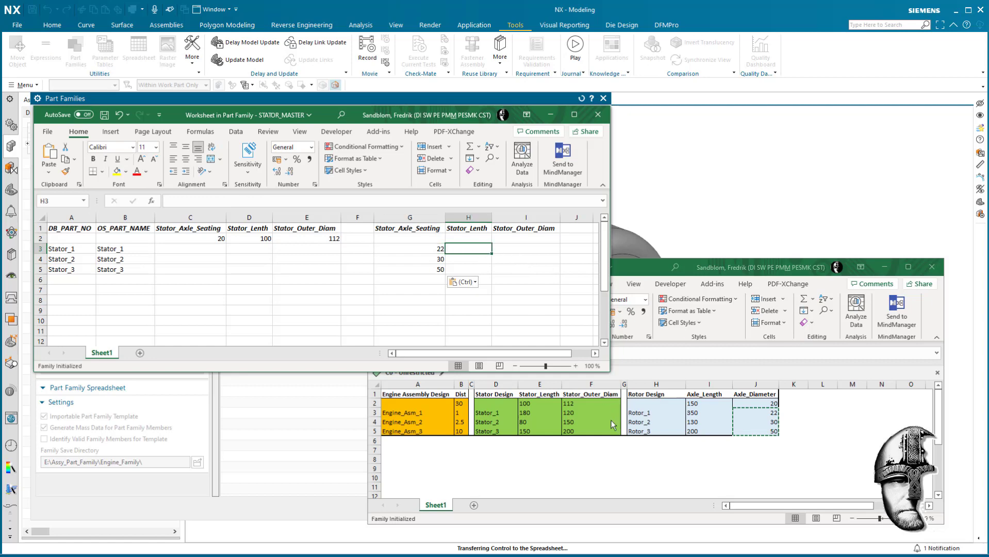
left_click(545, 410)
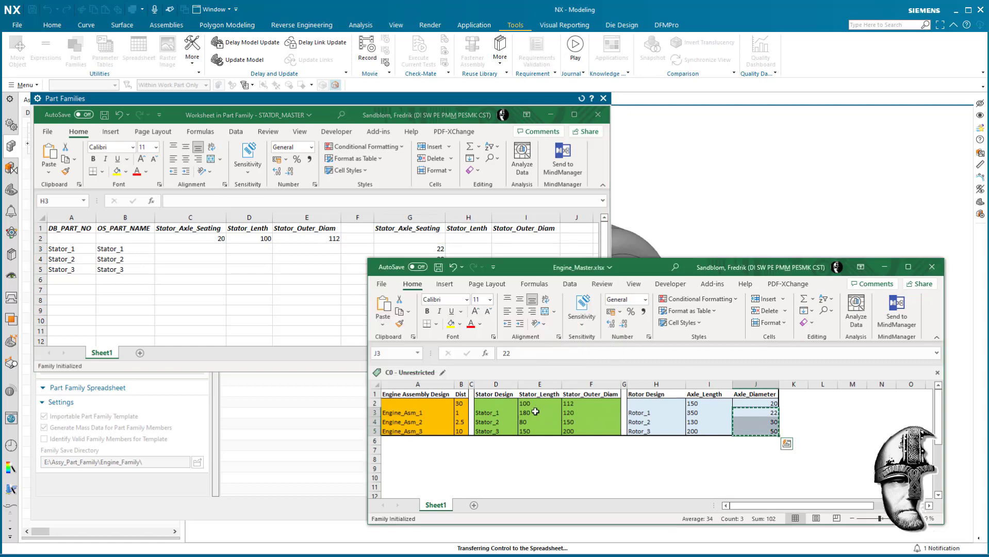
left_click_drag(537, 412, 536, 433)
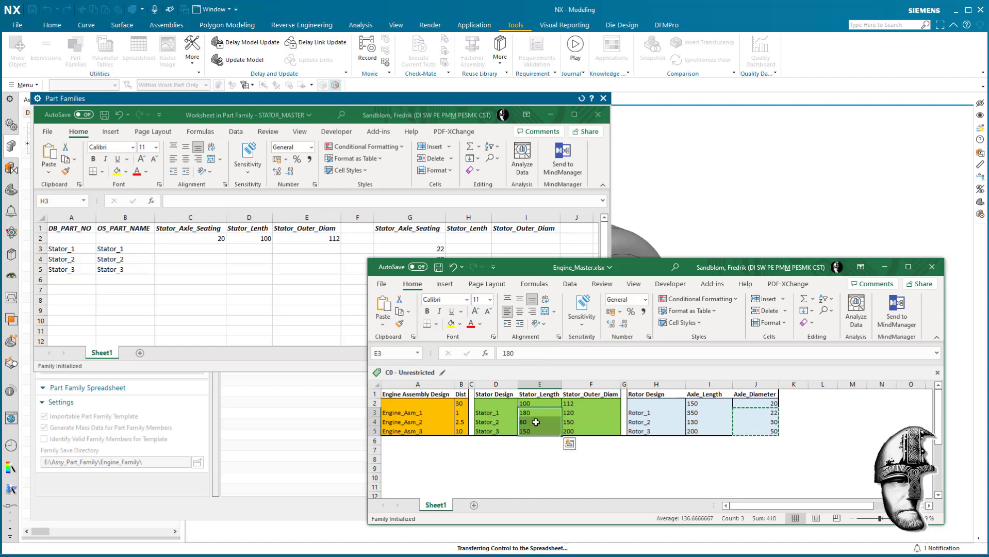
key("ctrl+c")
left_click(482, 247)
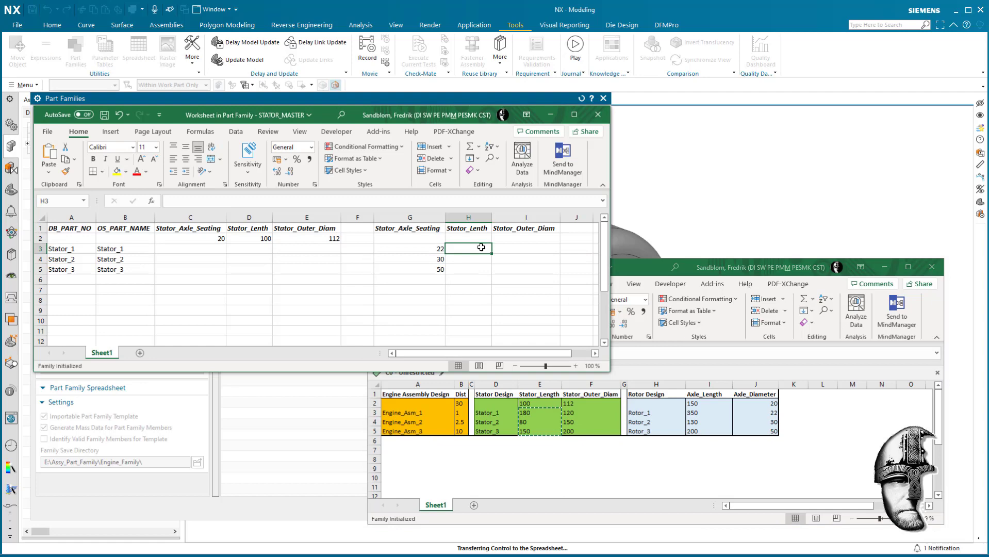
key("ctrl+v")
left_click(521, 283)
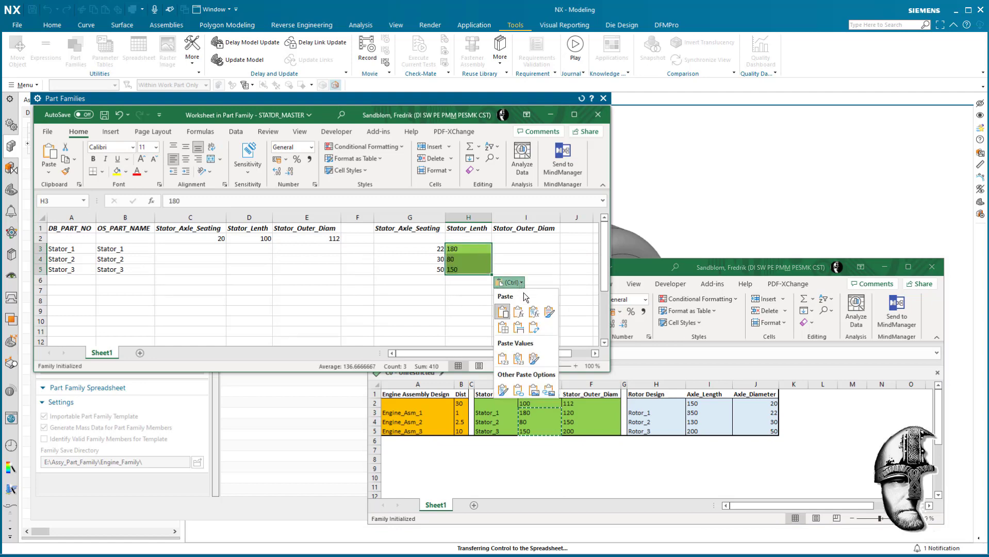
left_click(518, 390)
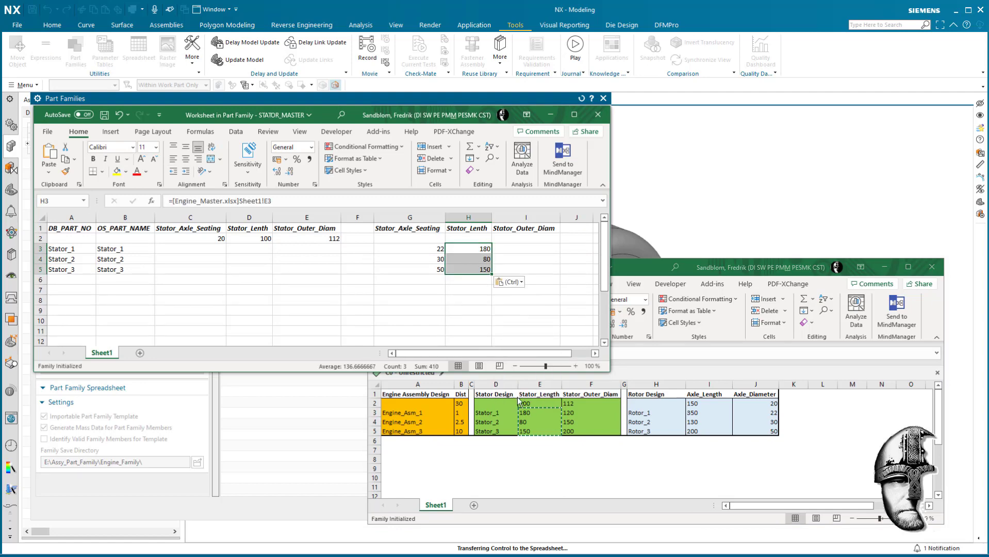
Step: Copy the Stator_Outer_Diam values of Stator_1 to Stator_3 from Engine_Master.xlsx and paste them as links into I3:I5
left_click(588, 415)
left_click_drag(588, 413, 583, 430)
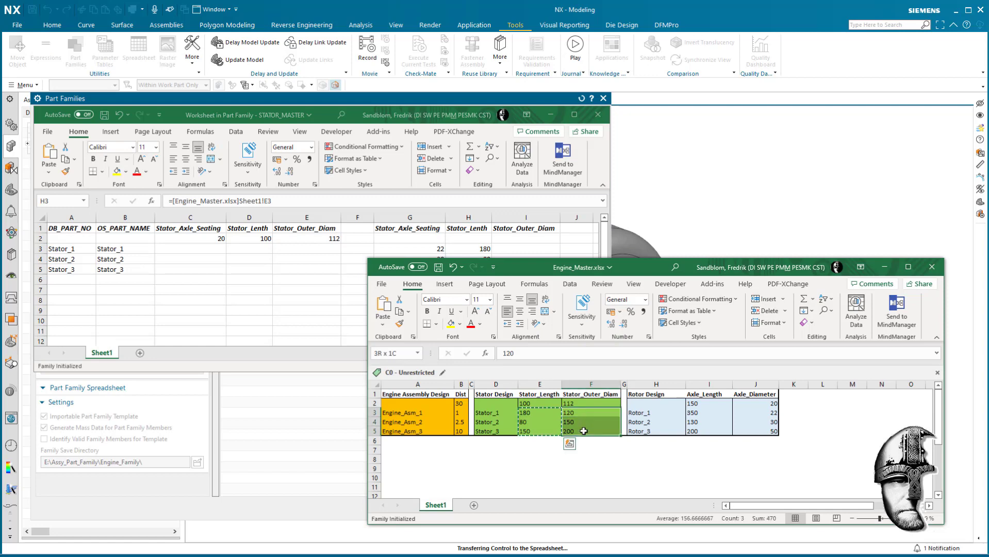
key("ctrl+c")
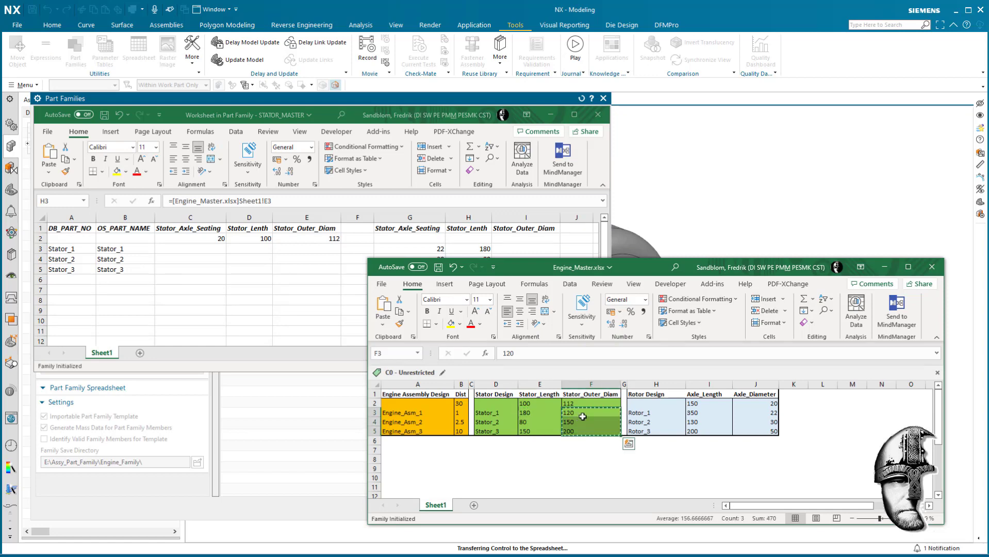
left_click(531, 249)
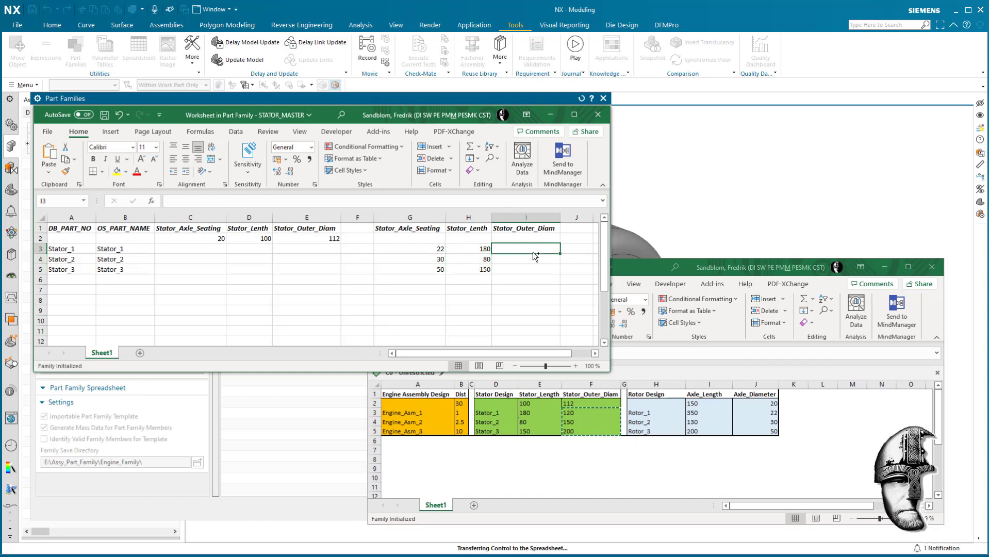
key("ctrl+v")
left_click(592, 283)
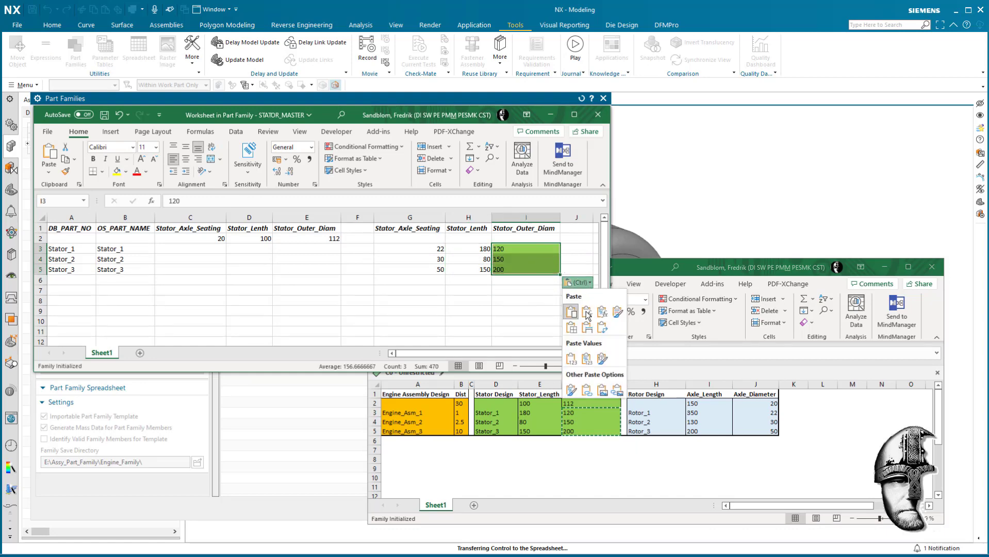
left_click(588, 390)
left_click(519, 322)
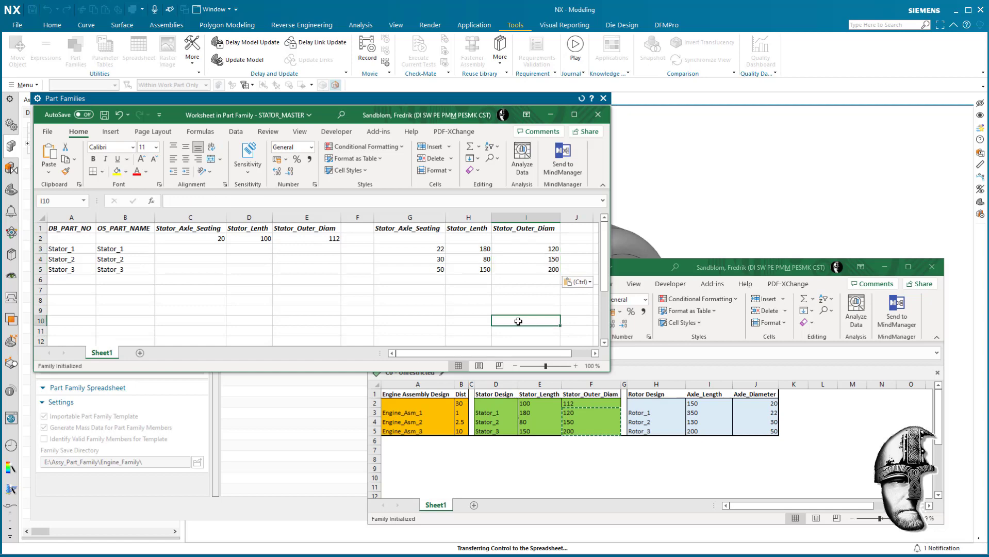
Step: Enter the formula =G3 in cell C3 of the family's Stator_Axle_Seating column and fill it down to C5
left_click(440, 250)
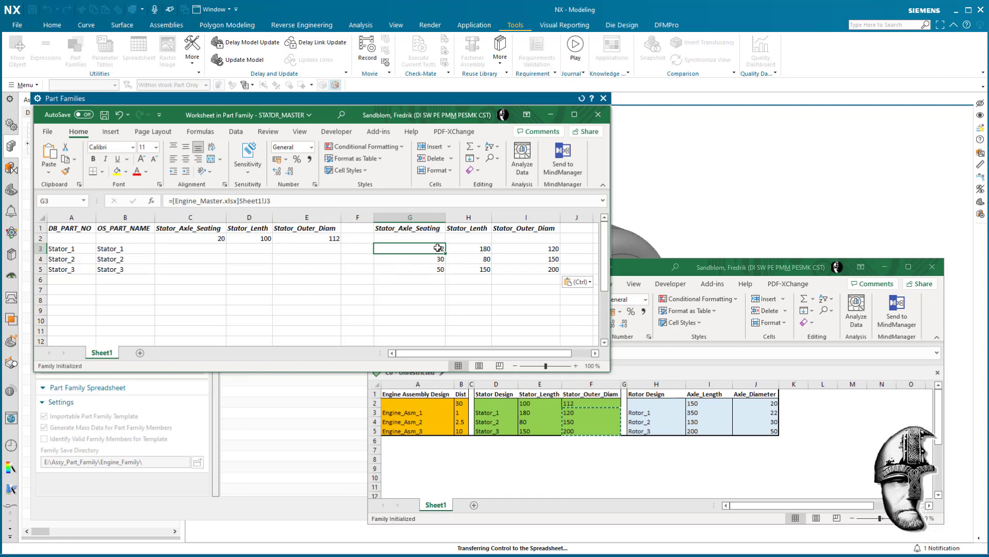
left_click(212, 249)
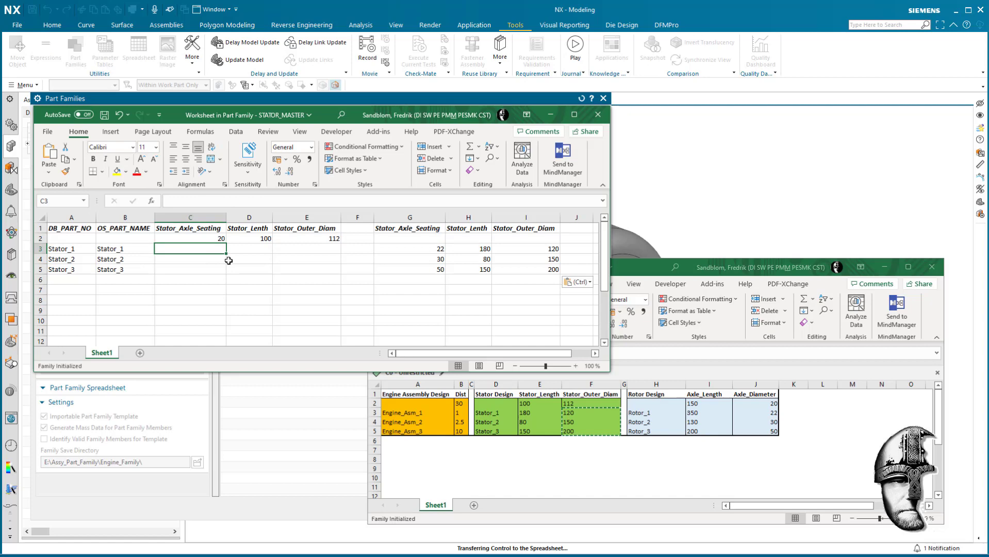
type("=")
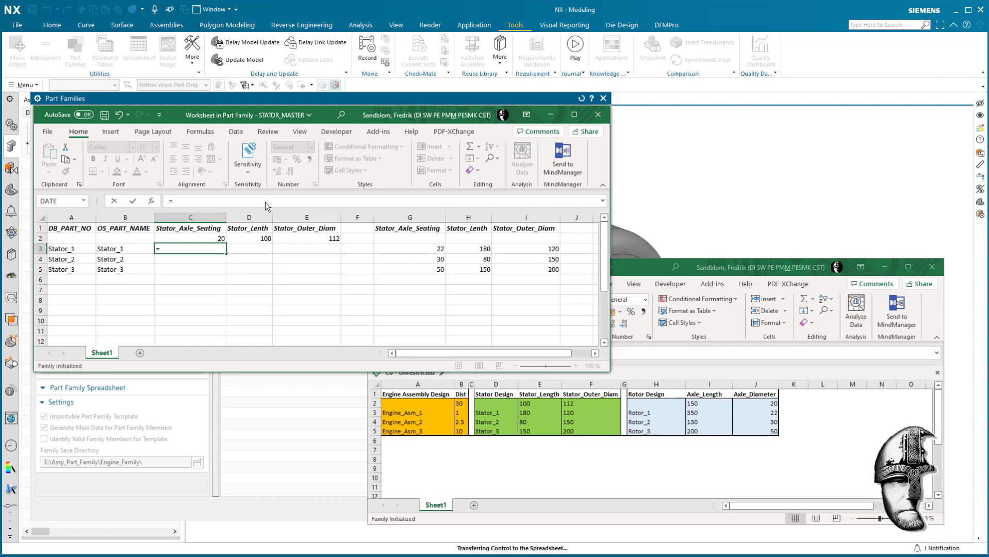
left_click(236, 200)
type("G3")
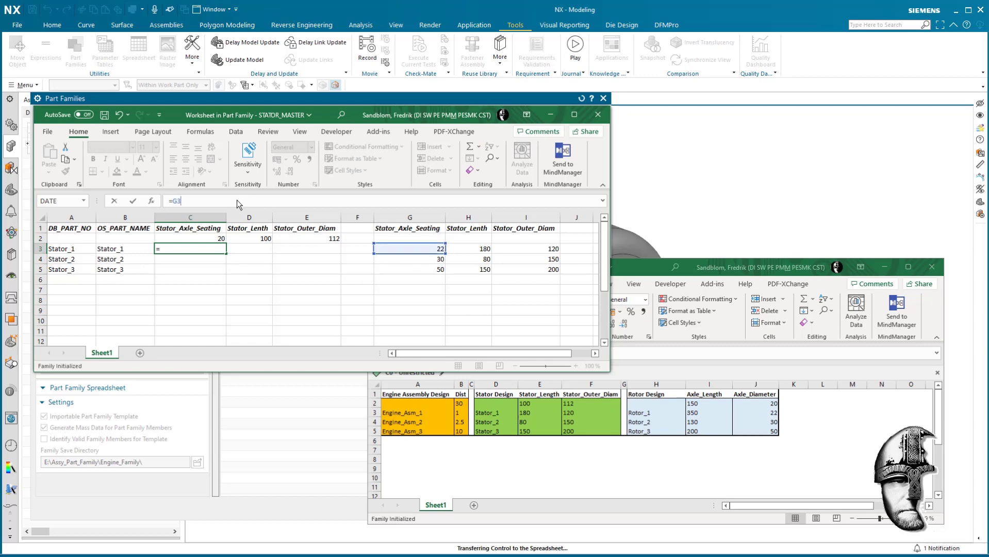
key("ctrl+Return")
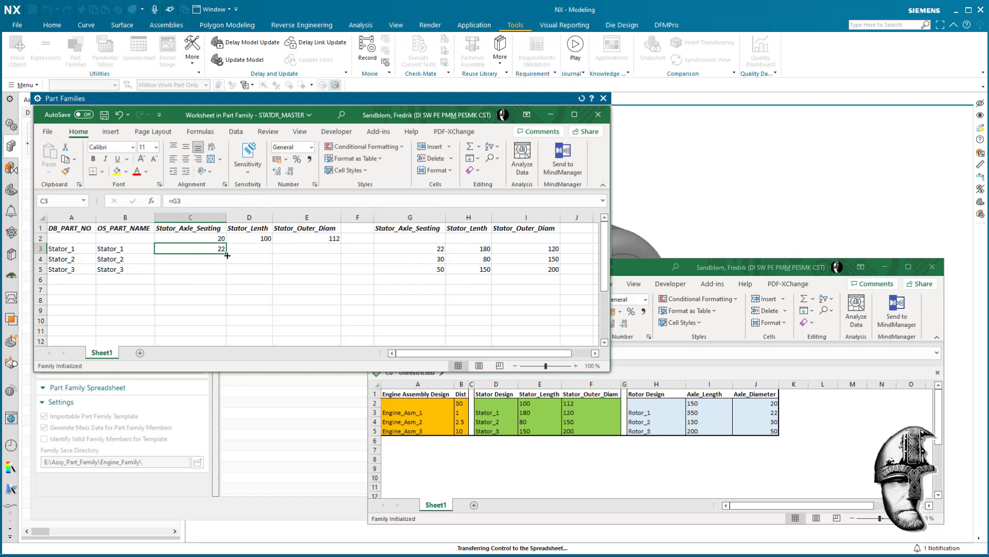
left_click_drag(227, 255, 225, 269)
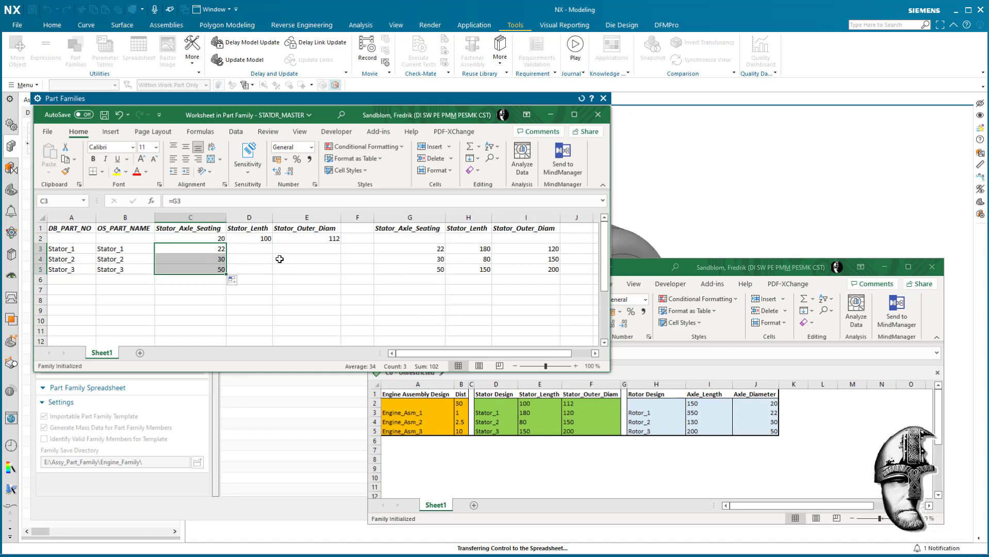
Step: Enter the formula =H3 in cell D3 of the family's Stator_Lenth column and fill it down to D5
left_click(265, 250)
type("=")
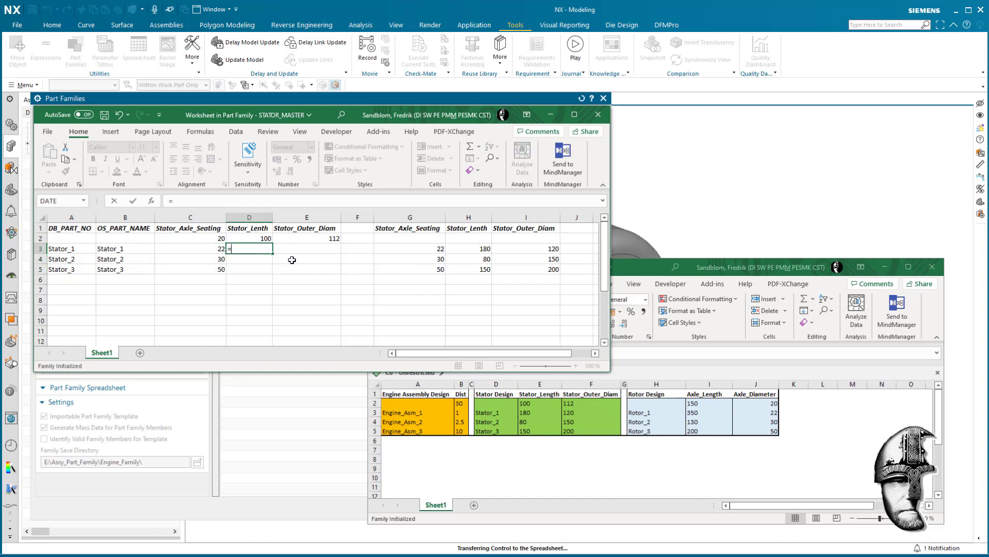
type("H3")
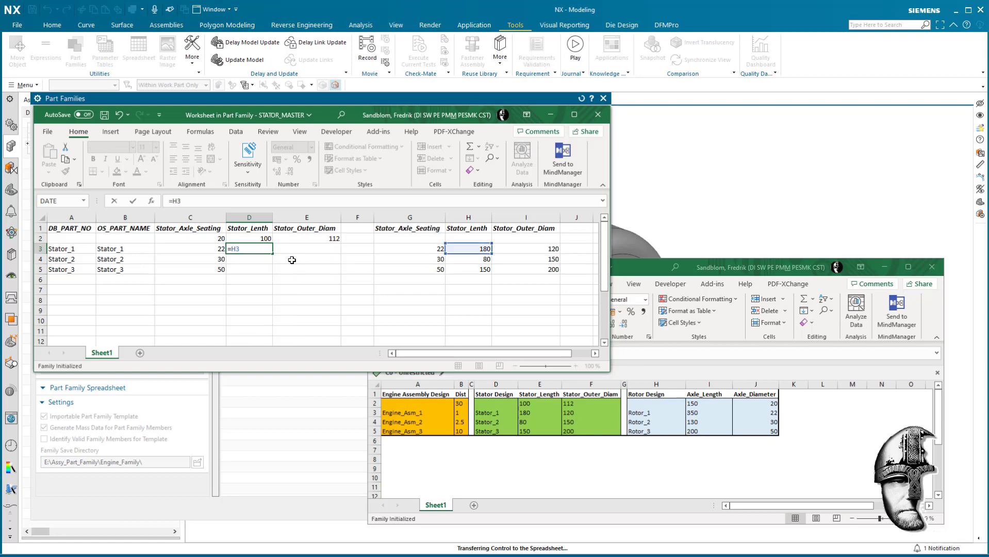
key("Return")
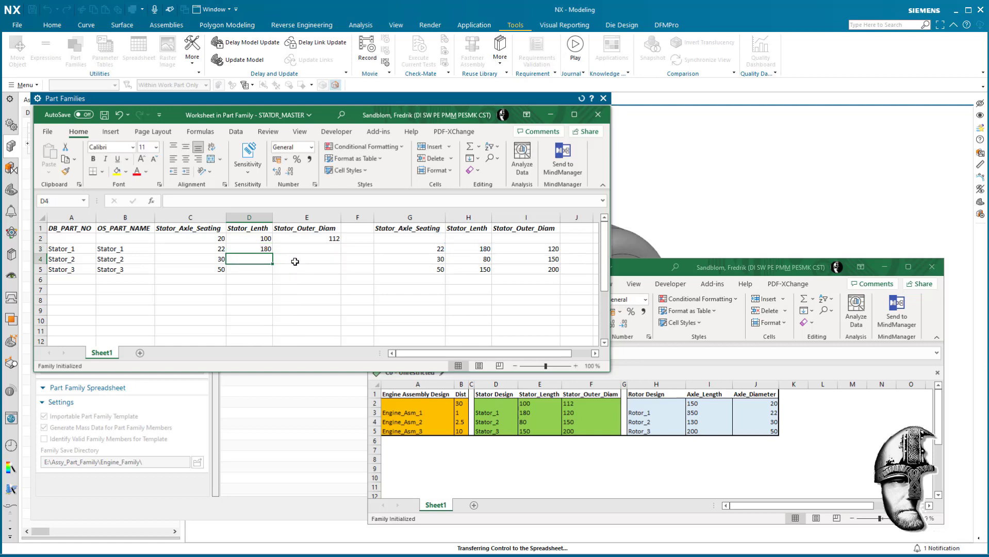
left_click(263, 250)
left_click_drag(272, 254, 271, 269)
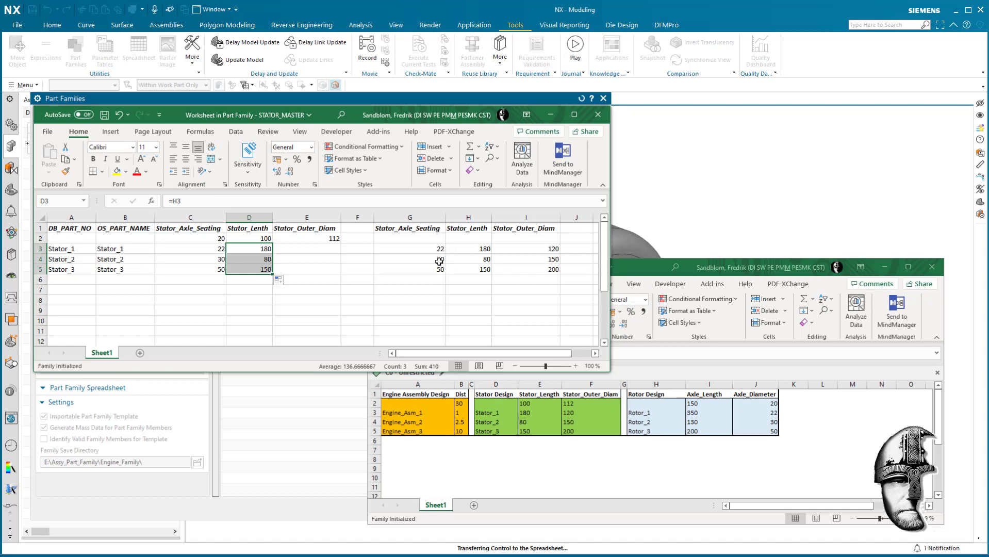
Step: Enter the formula =I3 in cell E3 of the family's Stator_Outer_Diam column and fill it down to E5
left_click(331, 251)
key("F2")
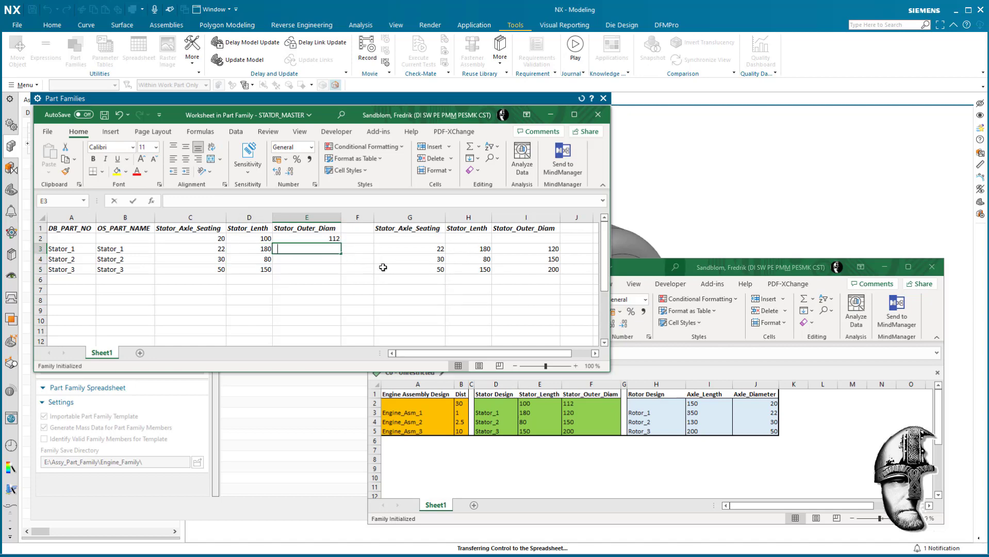
type("=")
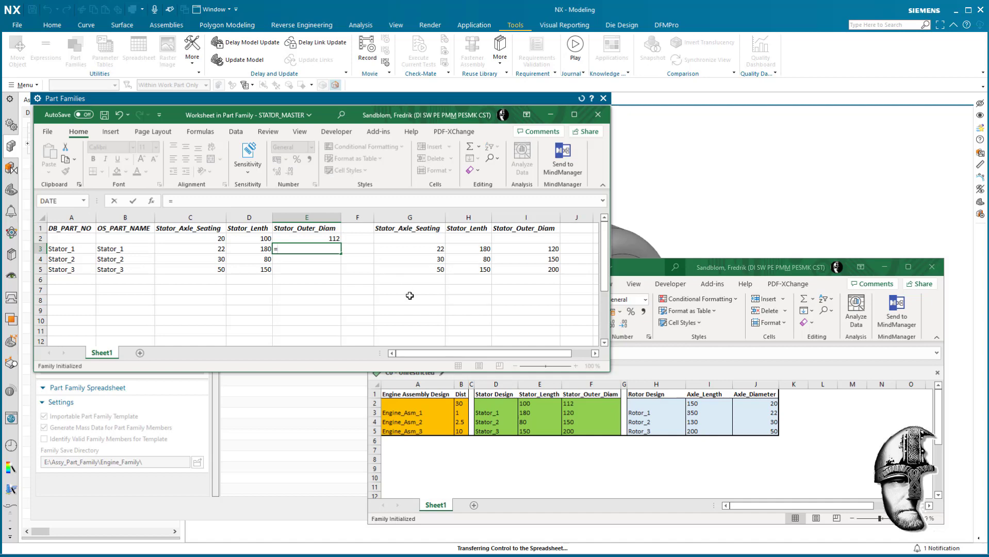
key("Right")
key("Right")
key("Right")
key("Right")
key("Return")
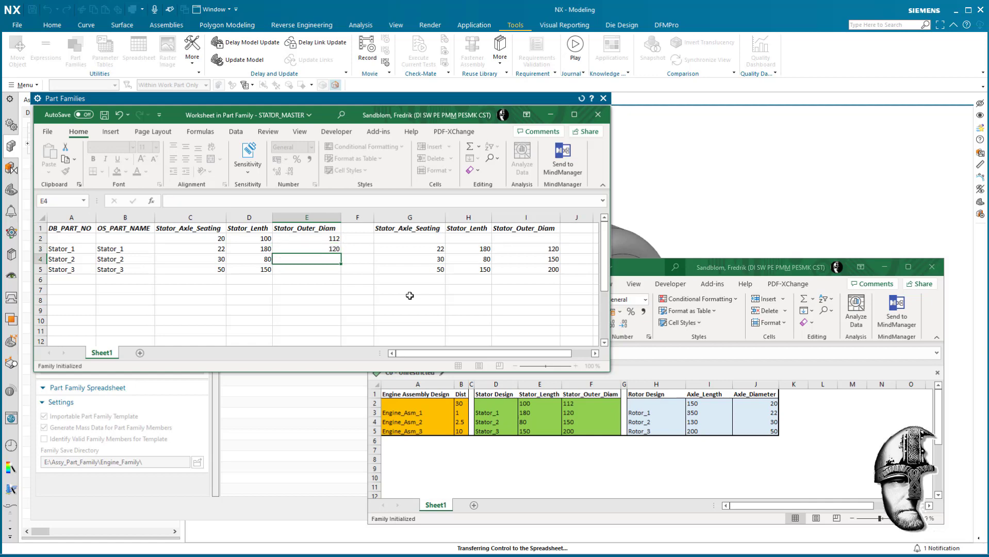
left_click(339, 249)
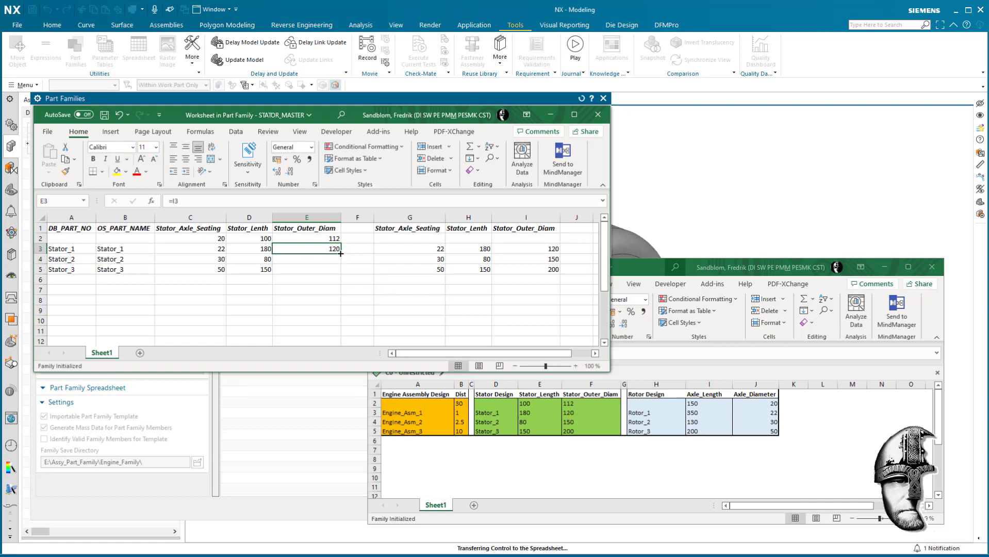
left_click_drag(341, 253, 341, 272)
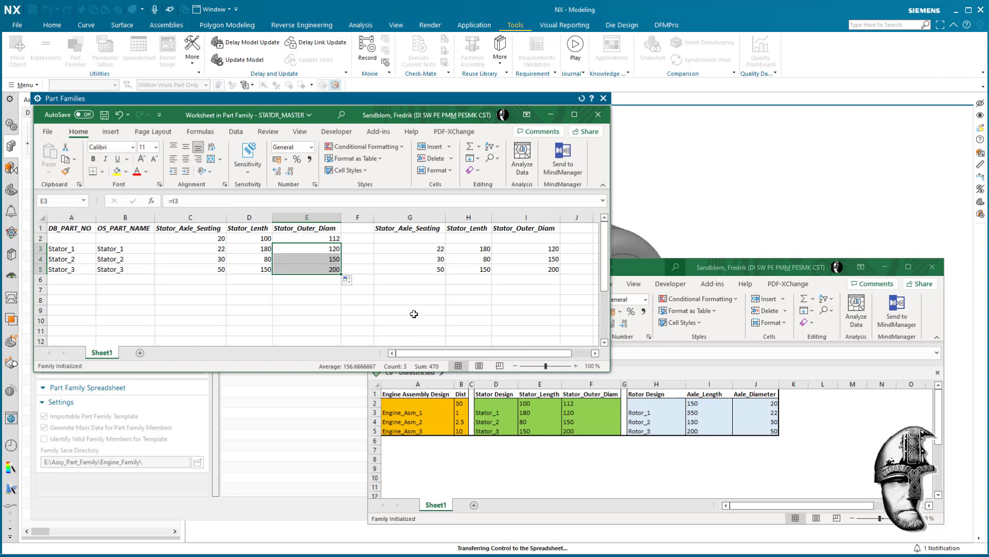
Step: Save the stator part family from the worksheet and return to the part family definition in NX
left_click(379, 133)
left_click(75, 146)
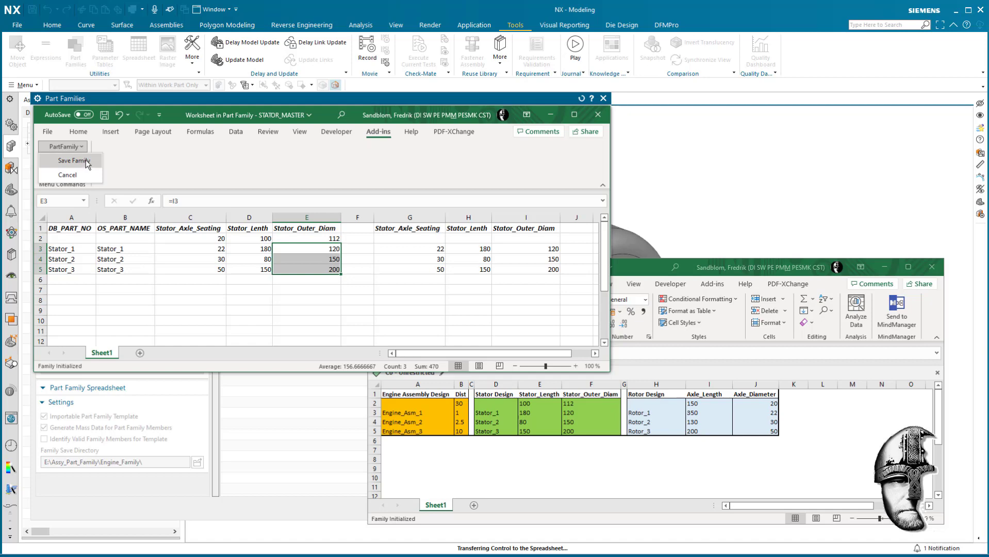
left_click(87, 162)
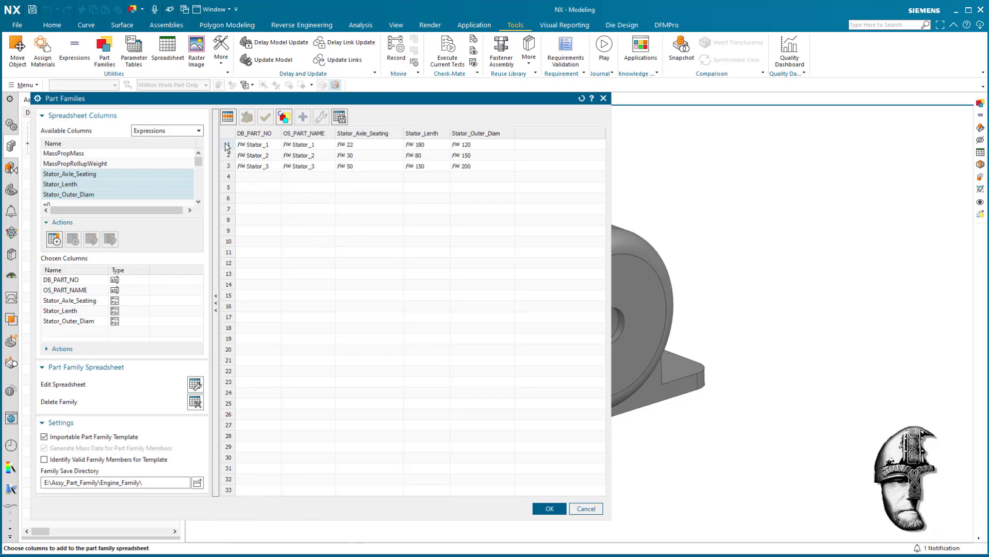
Step: Create the member parts for Stator_1, Stator_2 and Stator_3 from the family table and close the creation report
left_click_drag(227, 146, 229, 166)
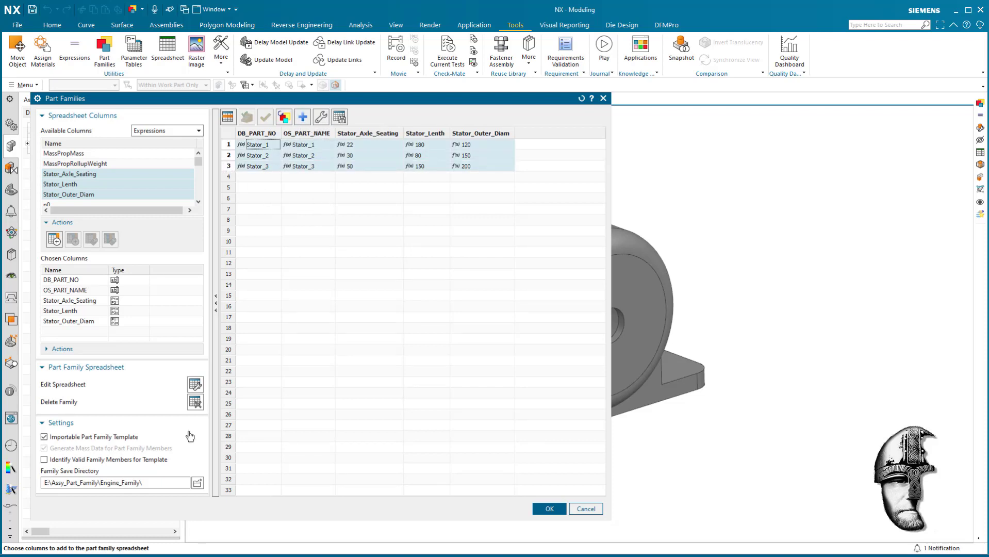
left_click(303, 117)
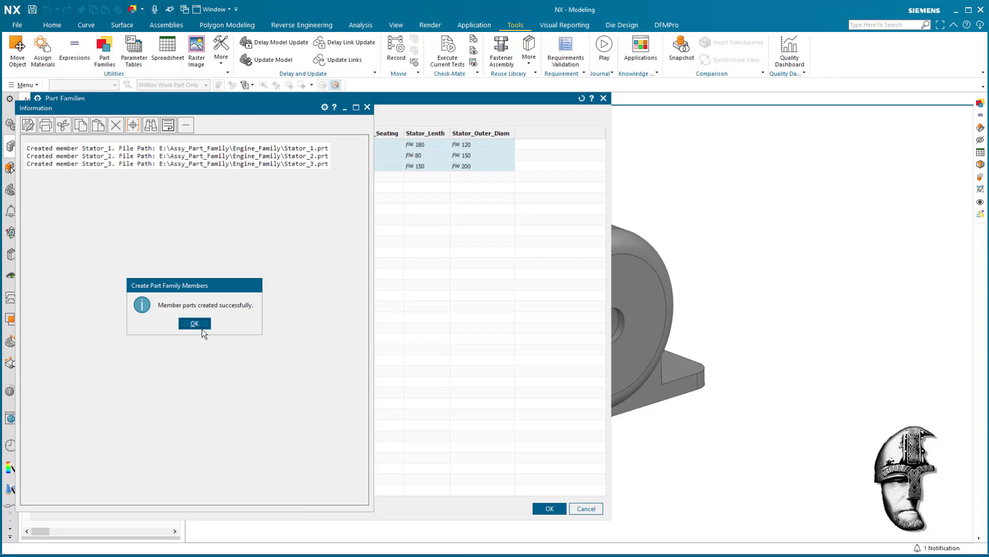
left_click(194, 324)
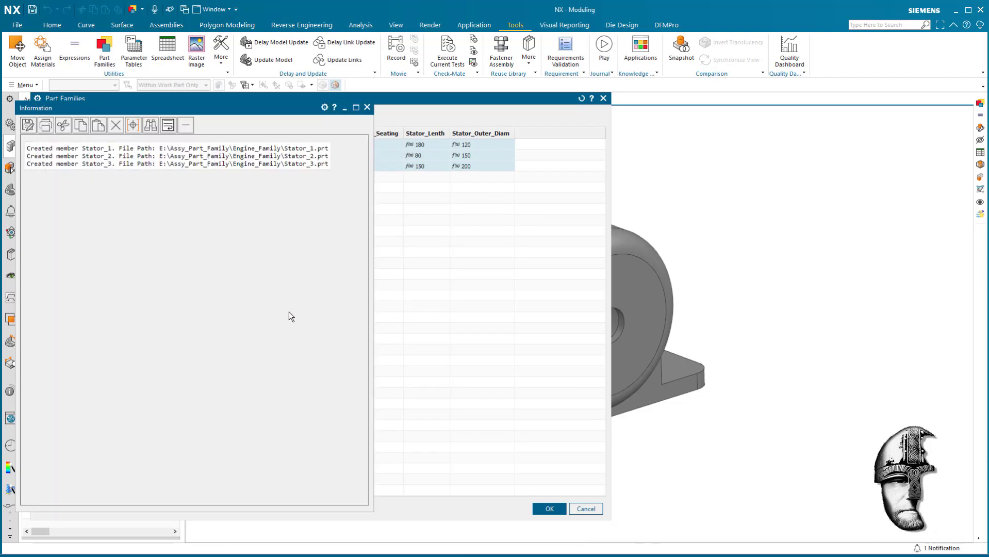
left_click(367, 108)
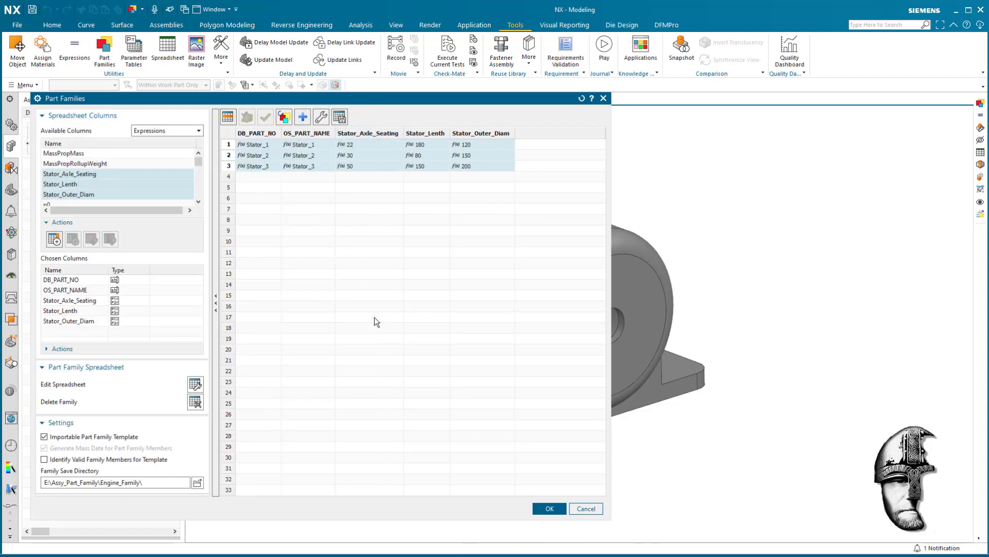
Step: Accept the stator part family definition and save the Stator_Master template part
left_click(556, 509)
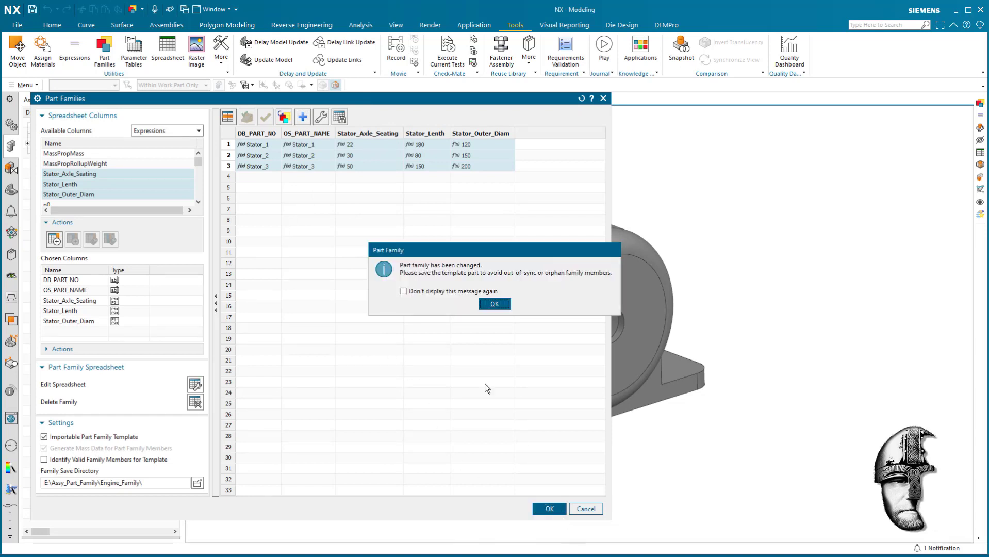
left_click(494, 304)
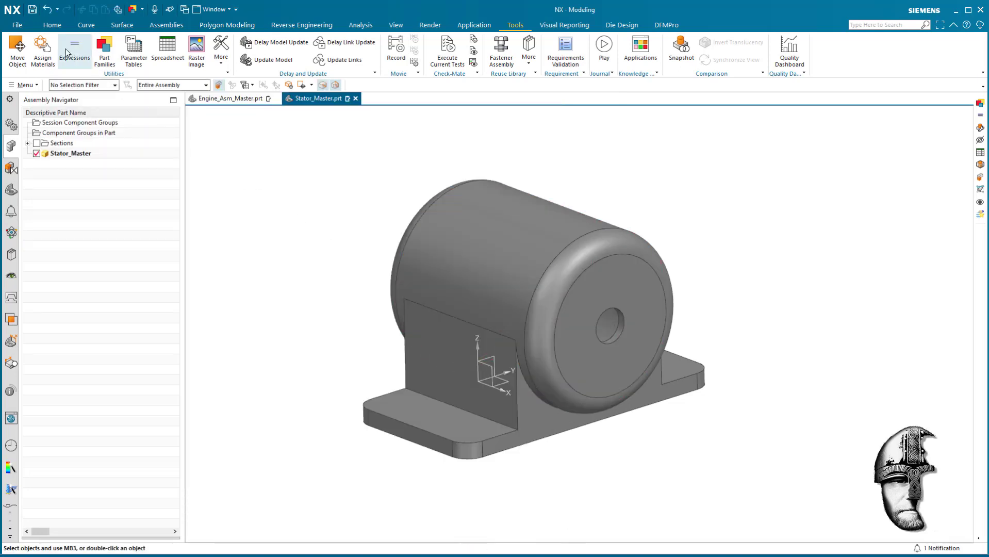
left_click(32, 10)
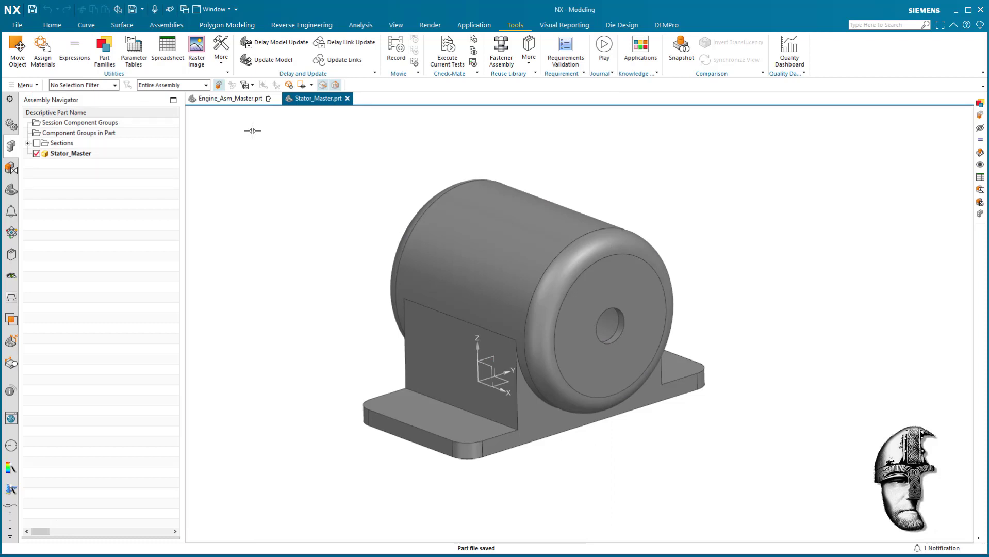
Step: Return to the Engine_Asm_Master assembly and open its Rotor_Master component in its own window
left_click(239, 101)
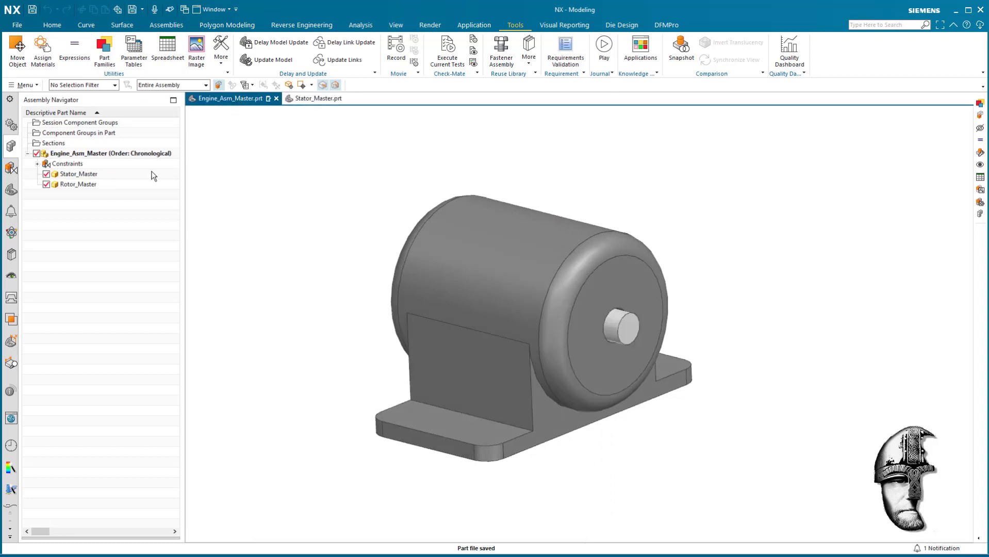
left_click(82, 186)
right_click(82, 186)
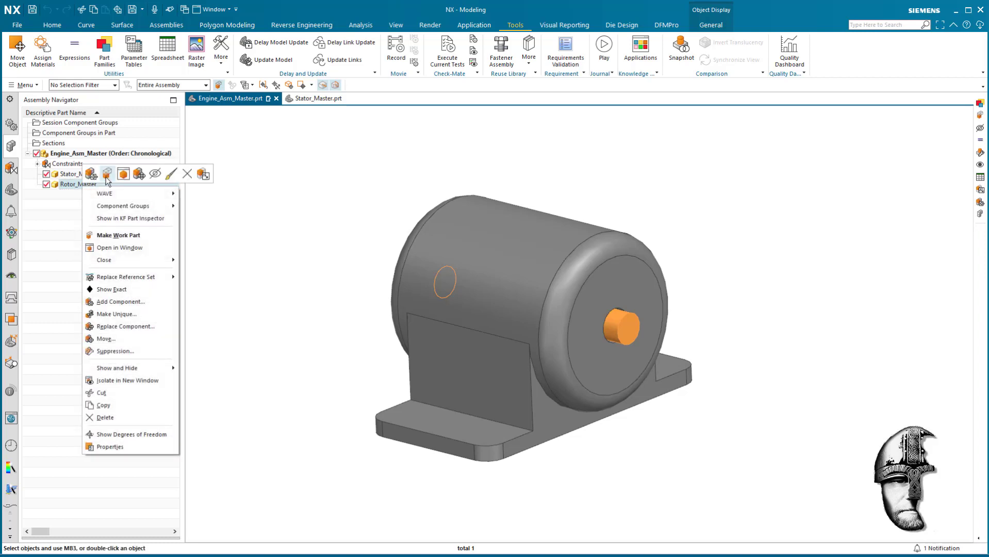
left_click(106, 175)
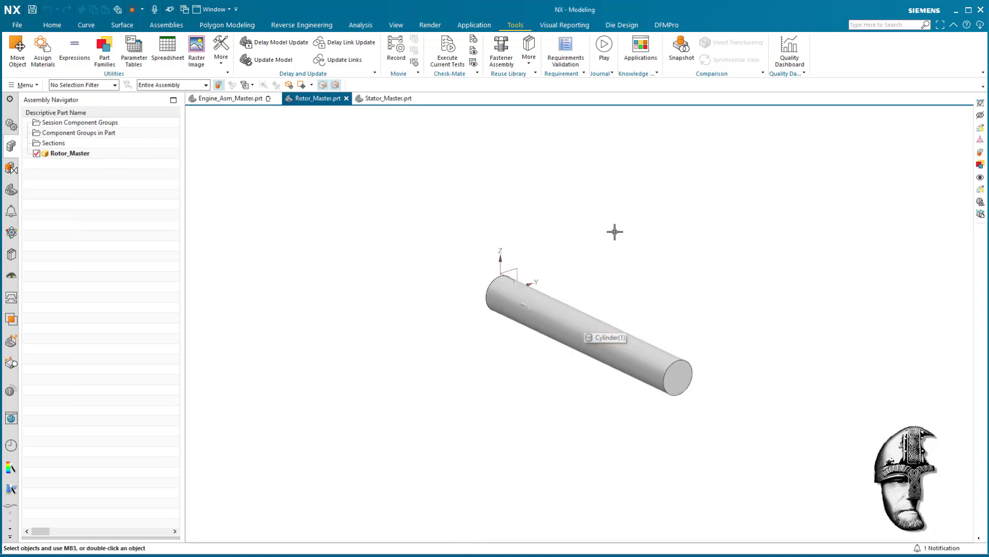
Step: Start a part family for Rotor_Master and add the Axle_Diameter and Axle_Length expressions as spreadsheet columns
left_click(104, 50)
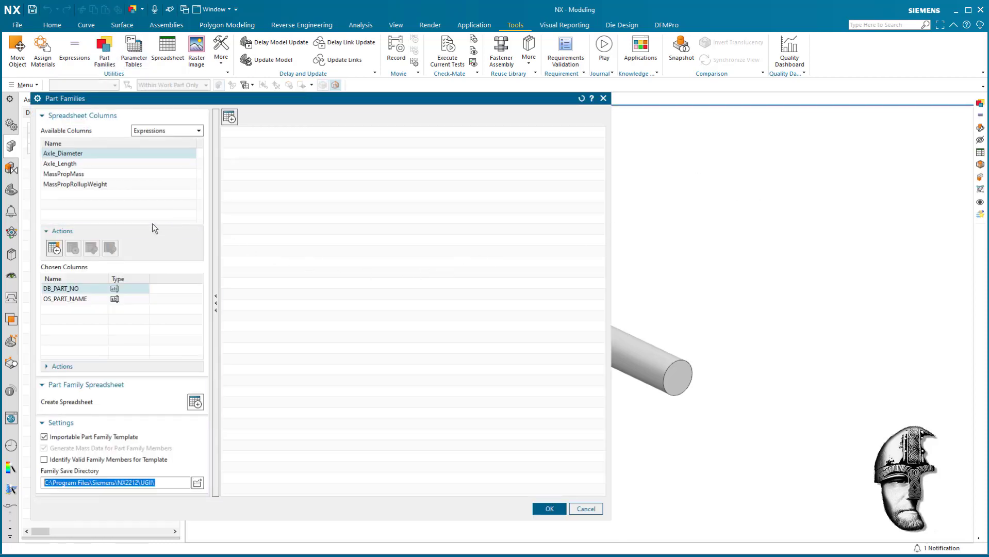
left_click(76, 164, "ctrl")
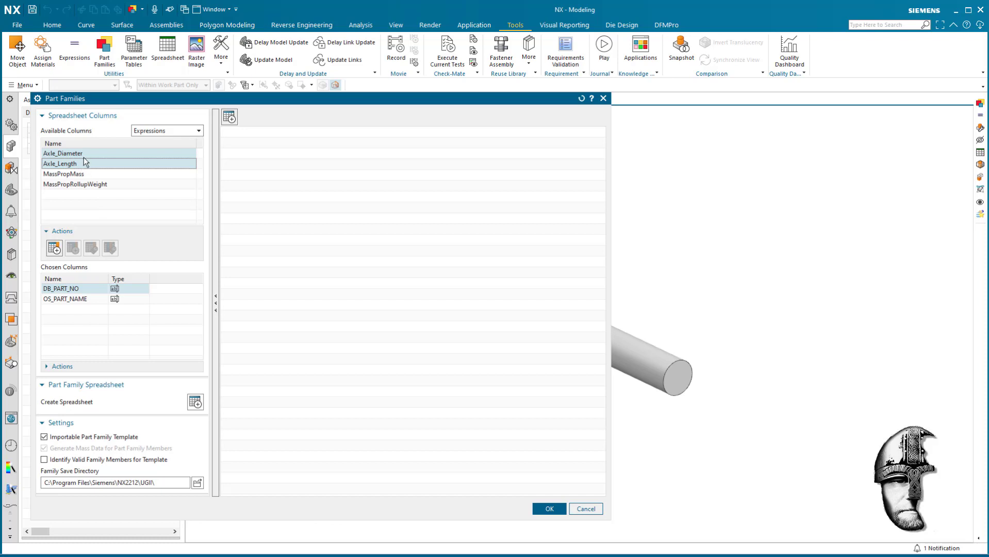
left_click(54, 248)
Step: Set the rotor family's save directory to E:\Assy_Part_Family\Engine_Family
left_click(197, 483)
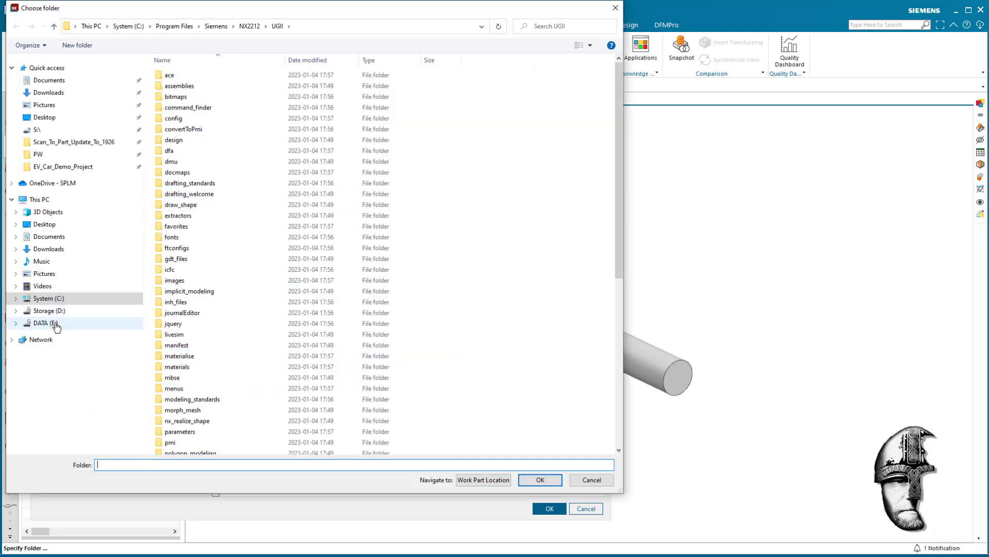
left_click(38, 323)
double_click(294, 90)
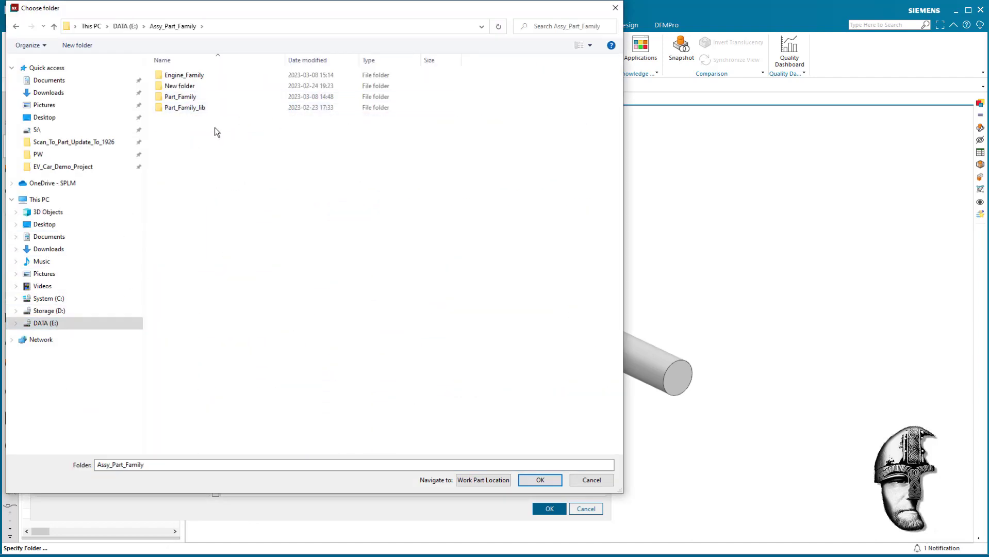
double_click(172, 76)
left_click(540, 480)
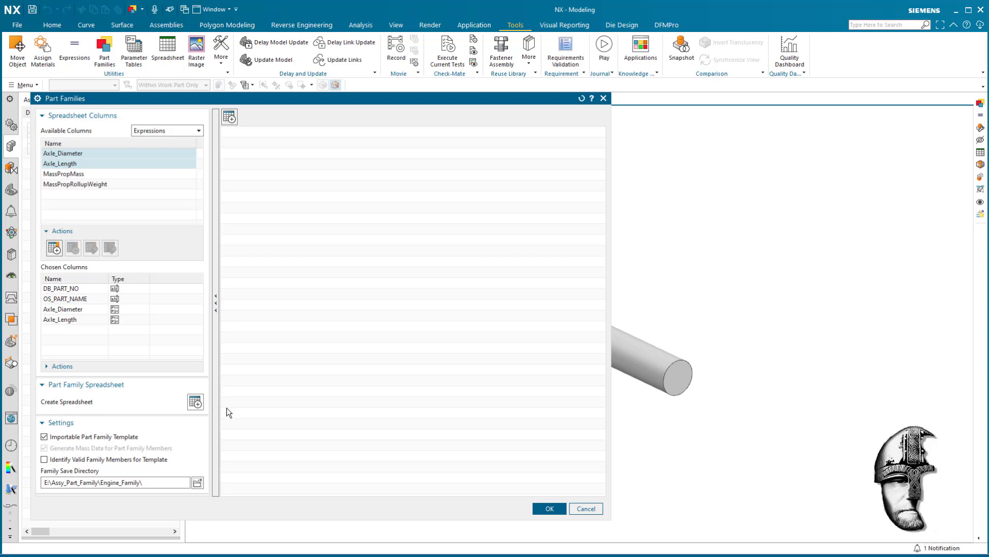
Step: Create the rotor family spreadsheet and open the Engine_Master.xlsx workbook beside it
left_click(199, 407)
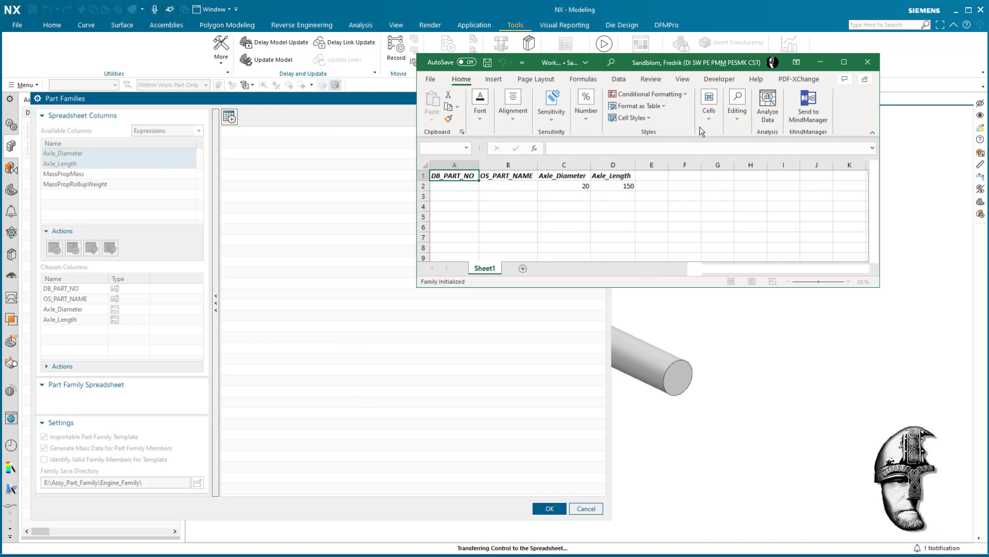
left_click_drag(681, 63, 285, 100)
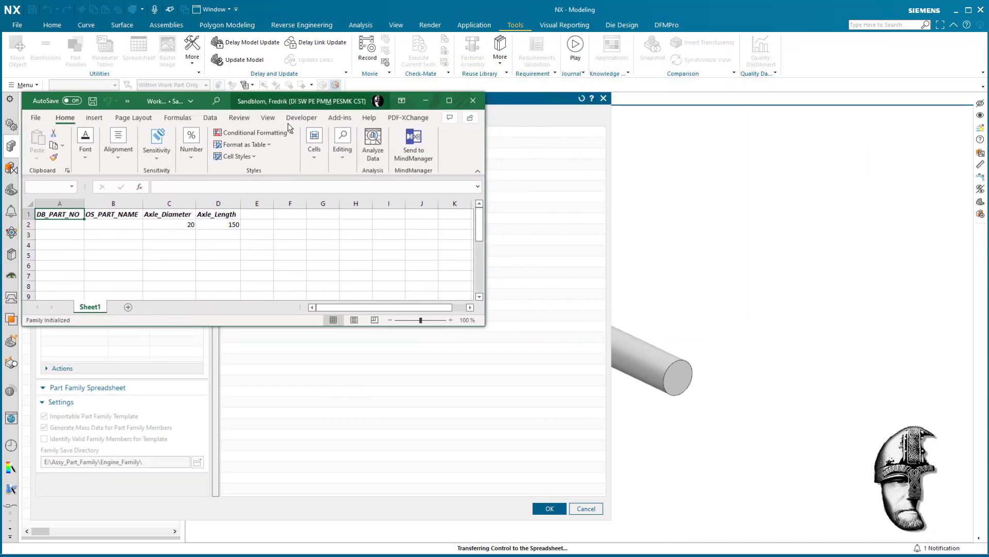
left_click(37, 119)
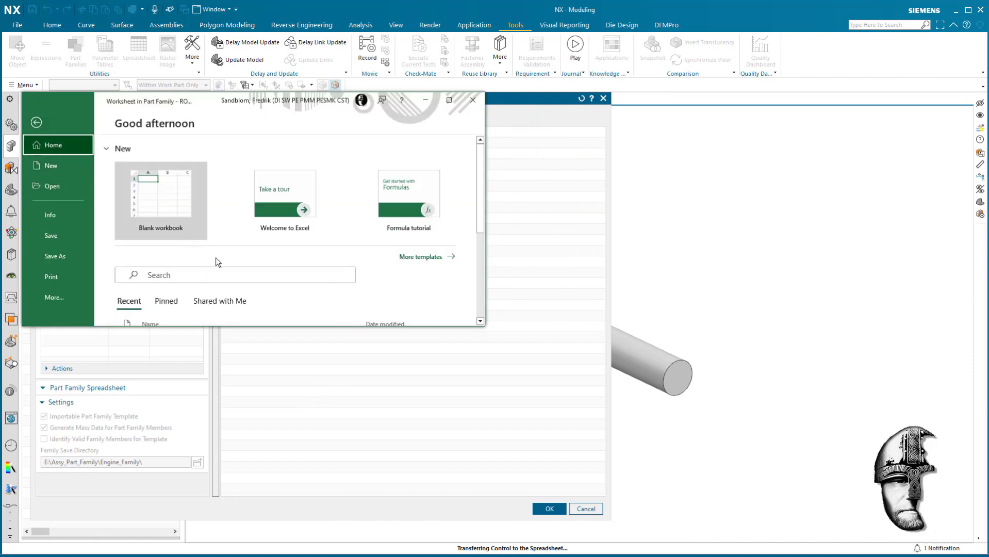
scroll(481, 214, "down", 3)
left_click(226, 321)
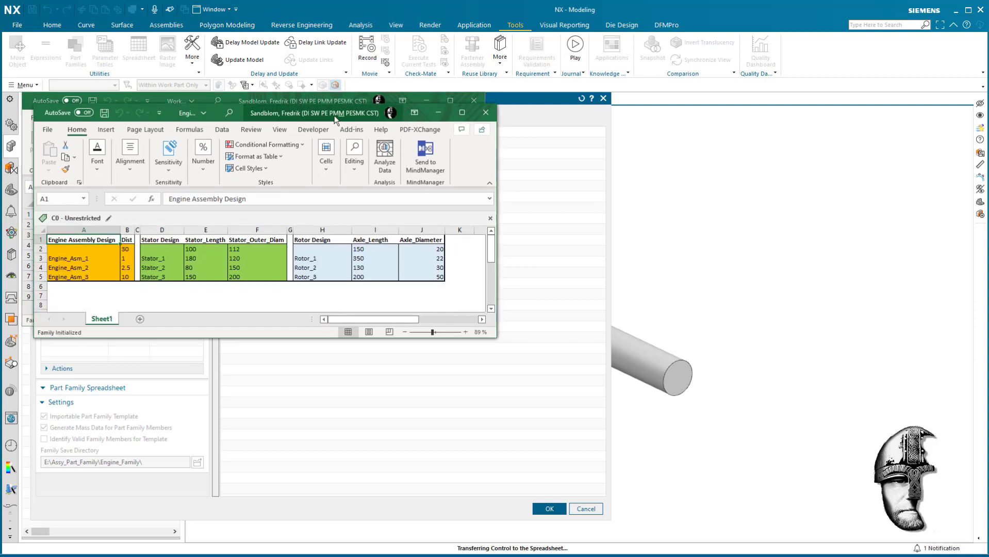
left_click_drag(543, 147, 812, 112)
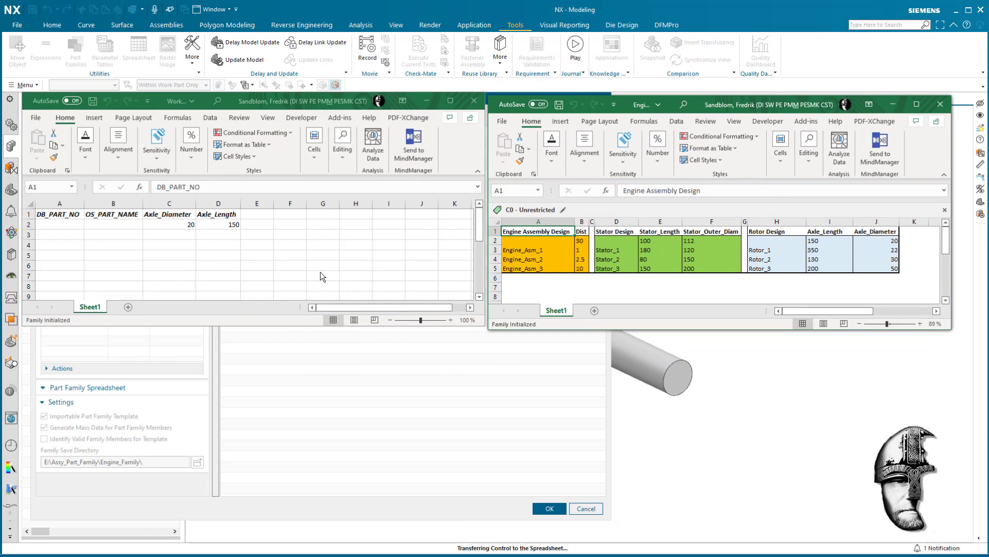
Step: Copy the Axle_Diameter and Axle_Length headers to G1:H1 of the rotor family worksheet and fit both column widths
left_click(166, 214)
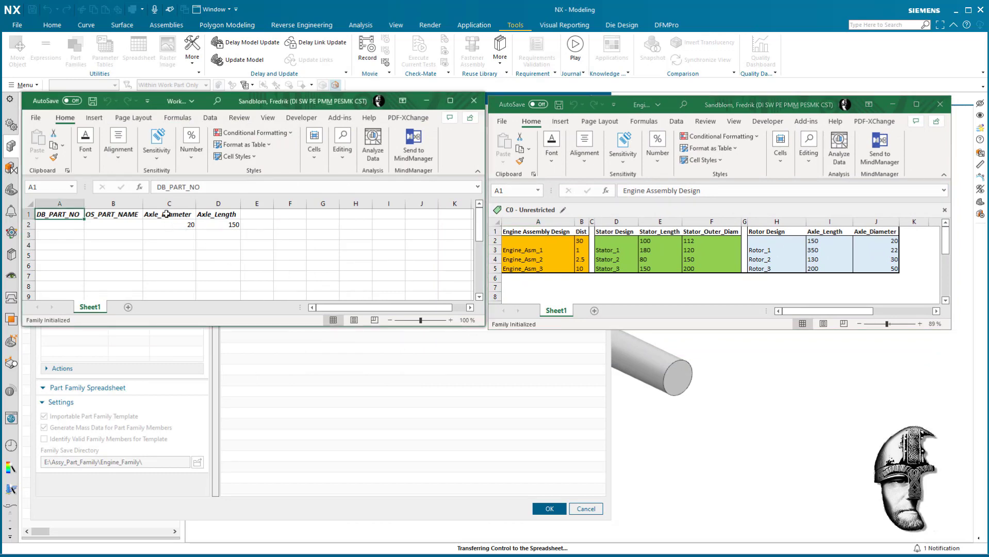
left_click_drag(167, 214, 216, 215)
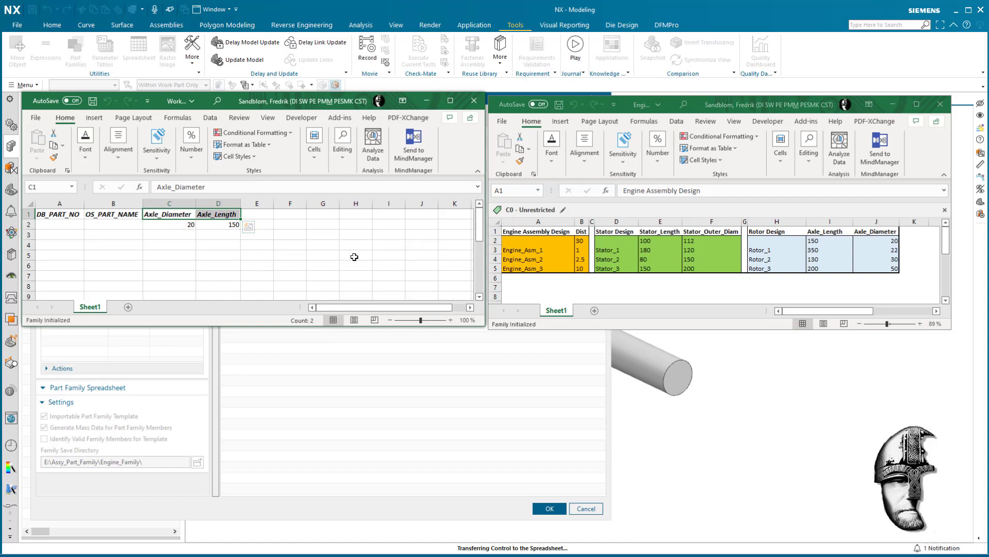
key("ctrl+c")
left_click(310, 215)
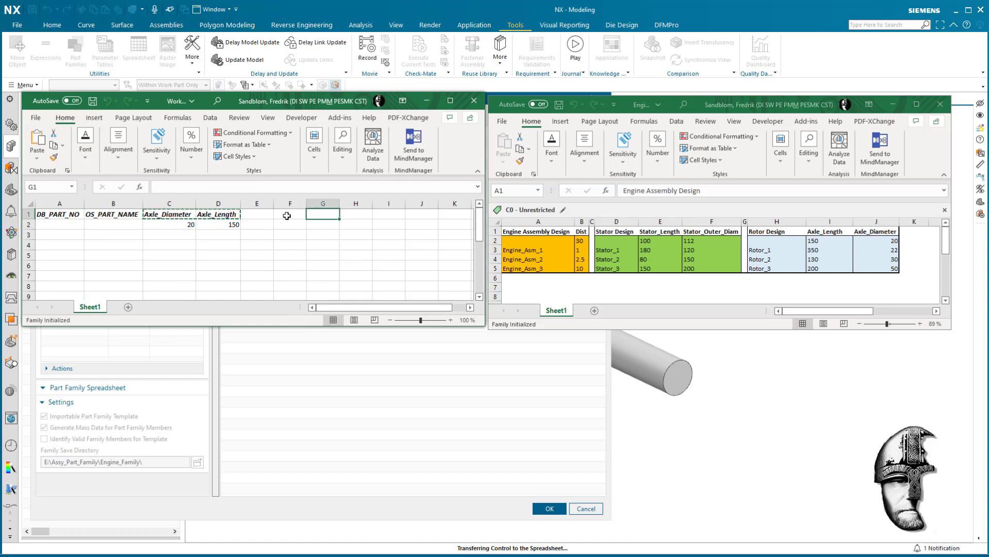
key("ctrl+v")
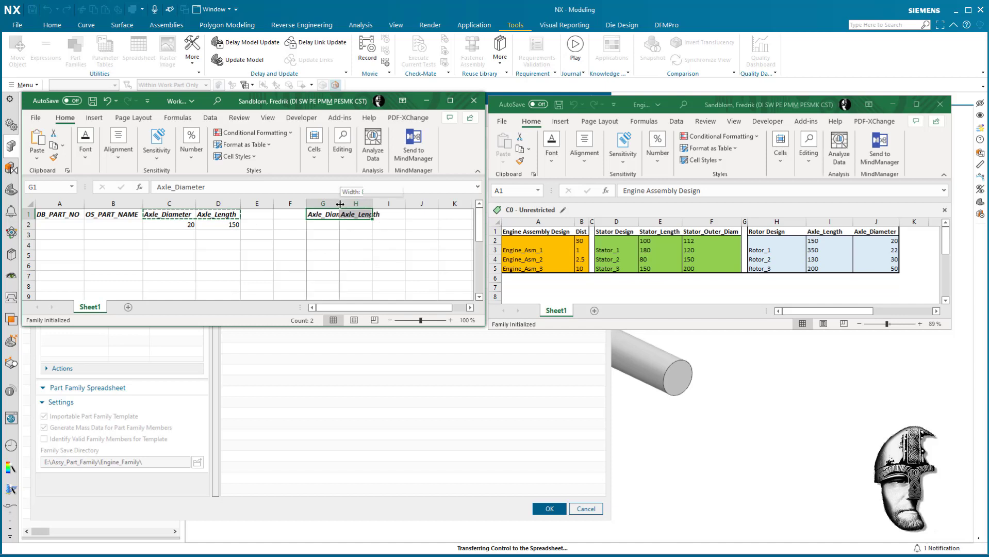
double_click(339, 203)
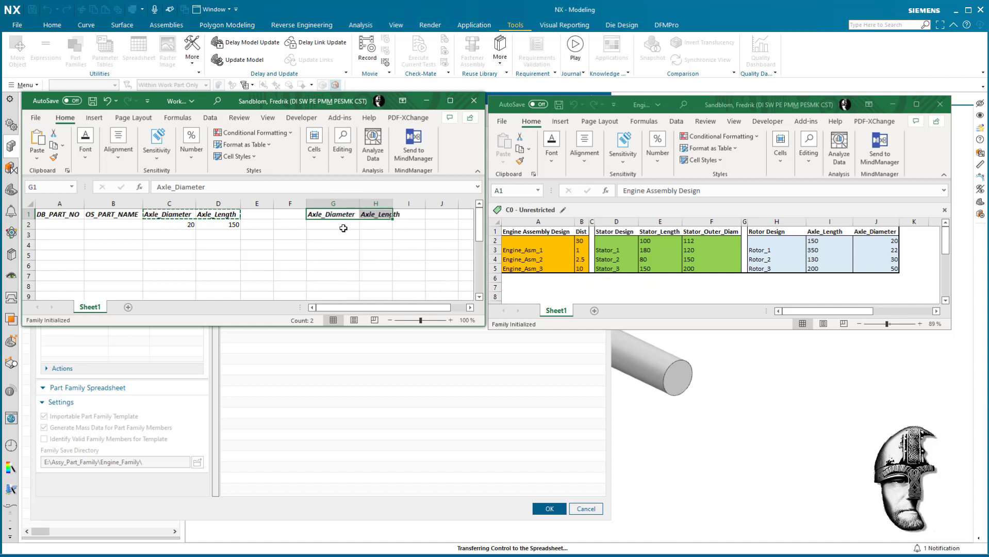
double_click(395, 204)
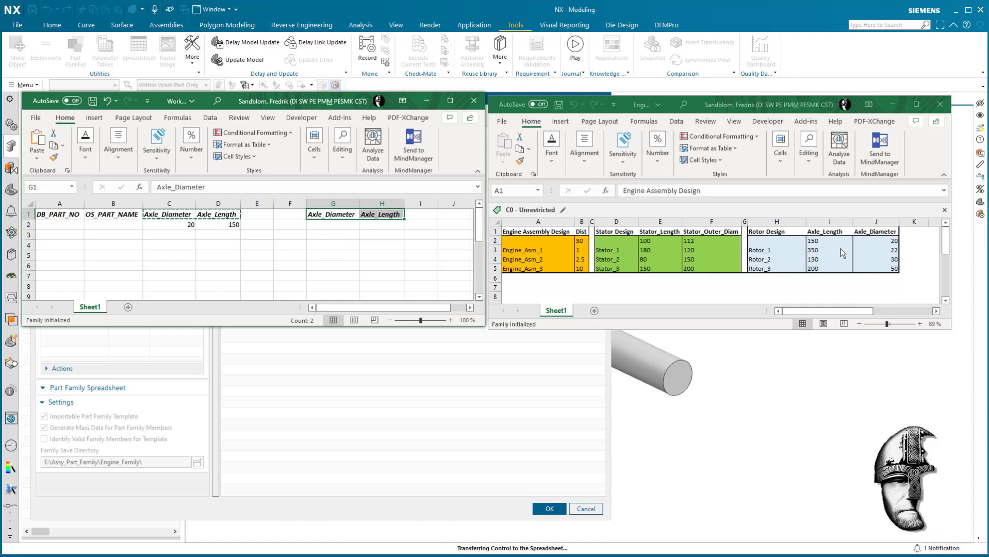
Step: Paste the Axle_Diameter values J3:J5 from the engine master workbook as links into G3:G5 of the family worksheet
left_click_drag(877, 250, 887, 268)
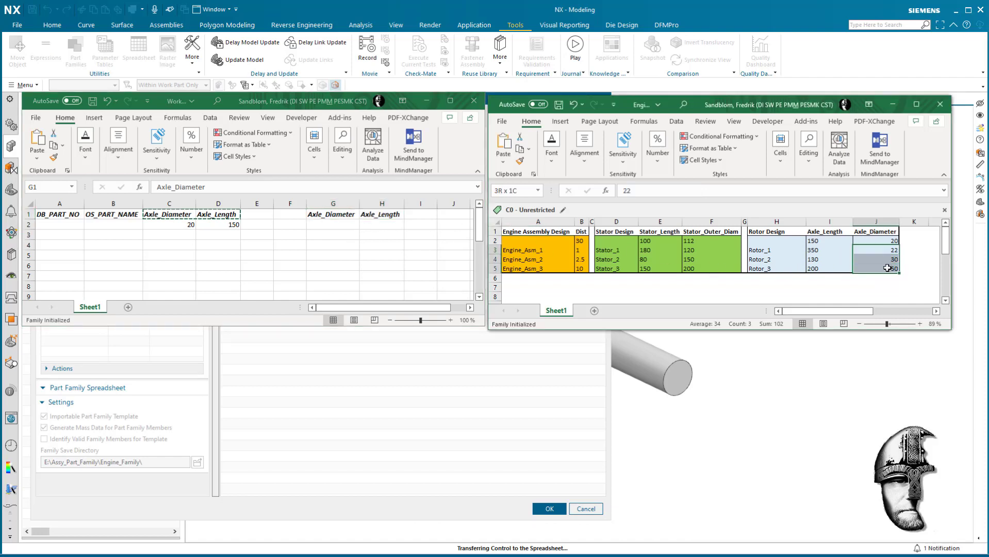
key("ctrl+c")
left_click(336, 234)
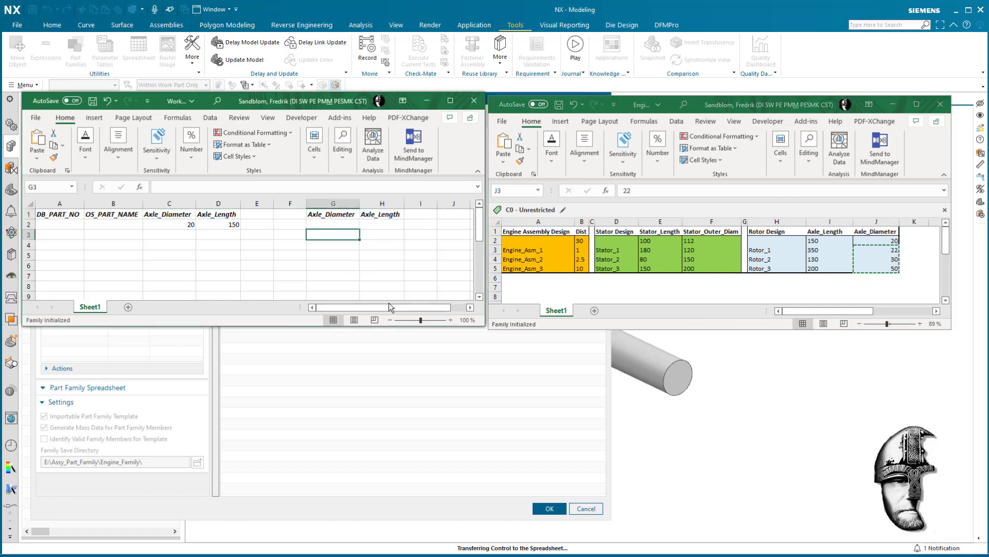
key("ctrl+v")
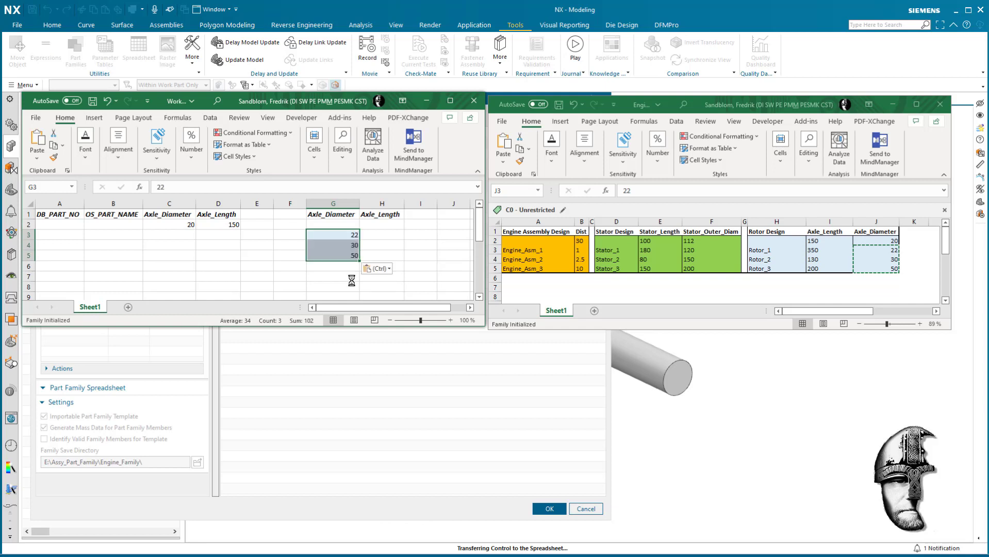
left_click(388, 269)
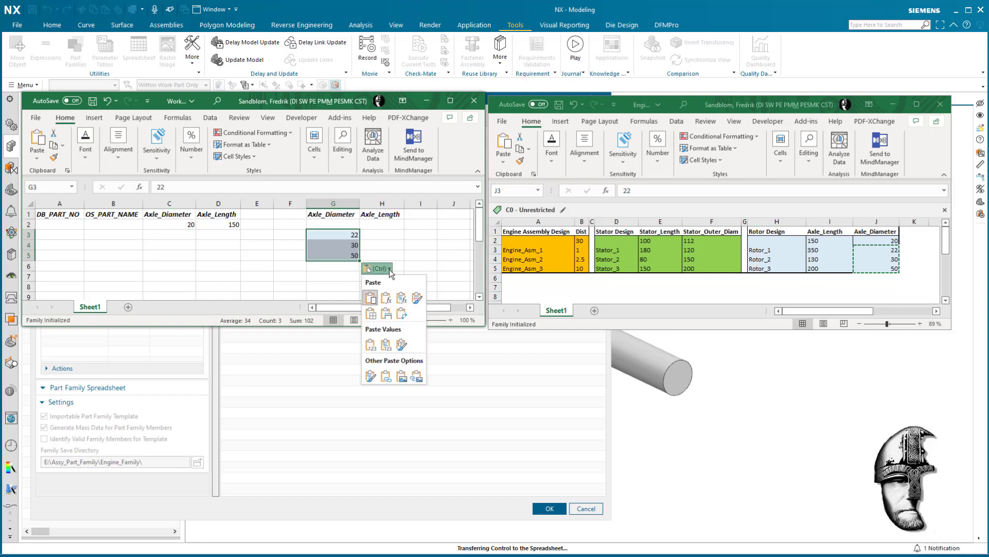
left_click(386, 376)
left_click(424, 273)
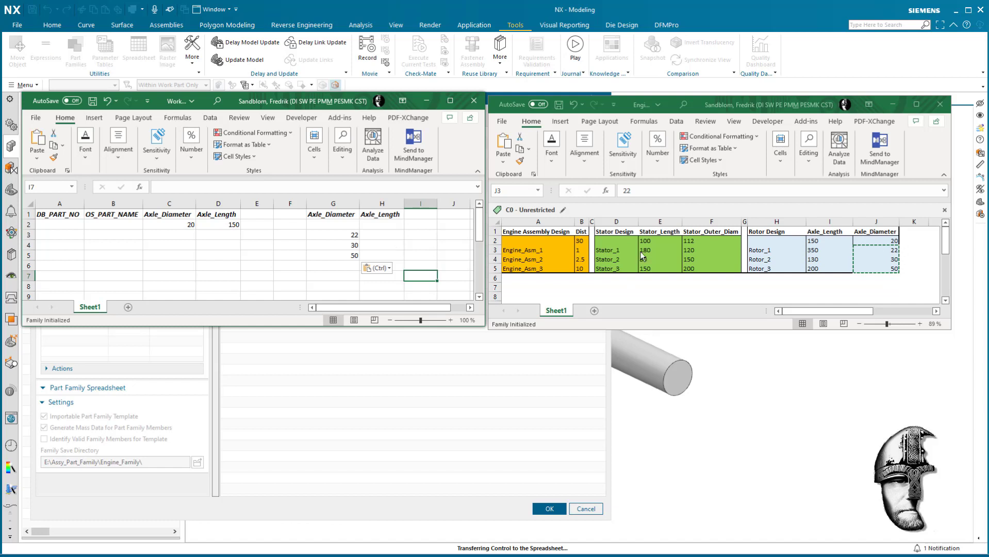
Step: Paste the Axle_Length values I3:I5 from the engine master workbook as links into H3:H5 of the family worksheet
left_click(827, 251)
left_click_drag(827, 250, 829, 268)
key("ctrl+c")
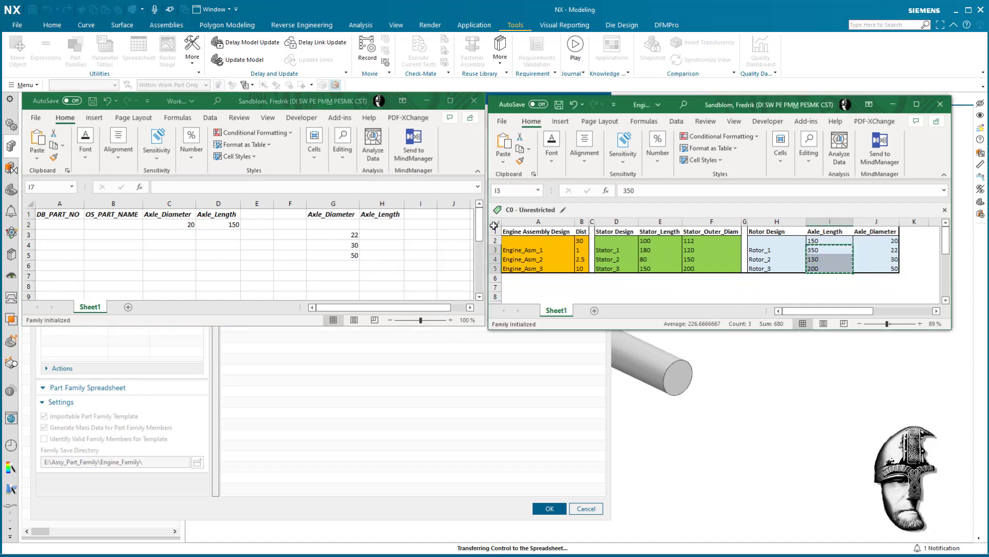
left_click(398, 235)
key("ctrl+v")
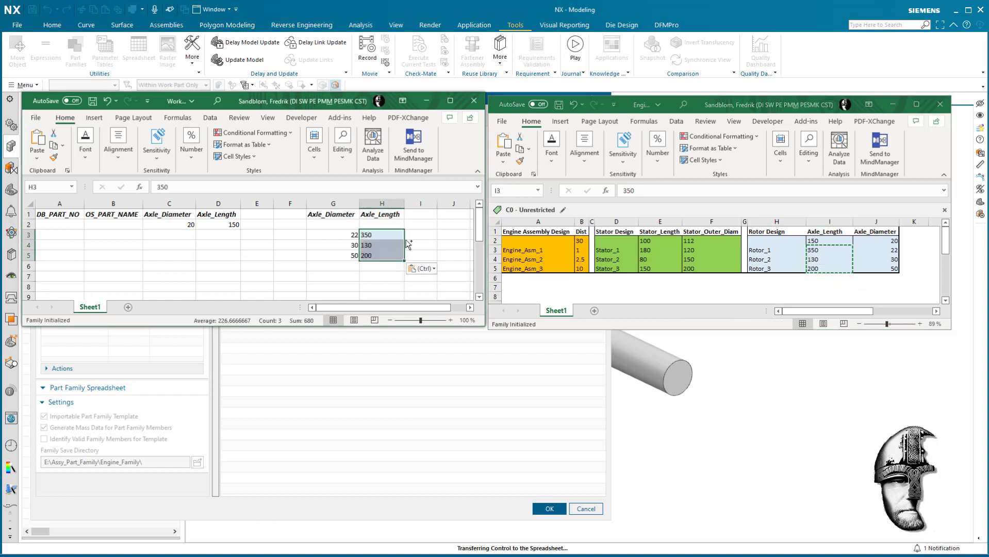
left_click(434, 269)
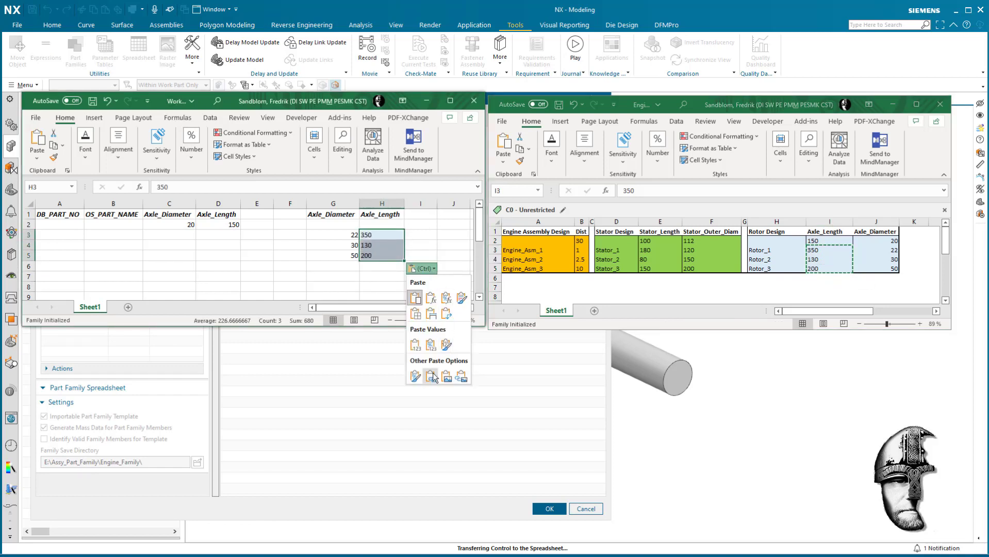
left_click(431, 376)
left_click(449, 273)
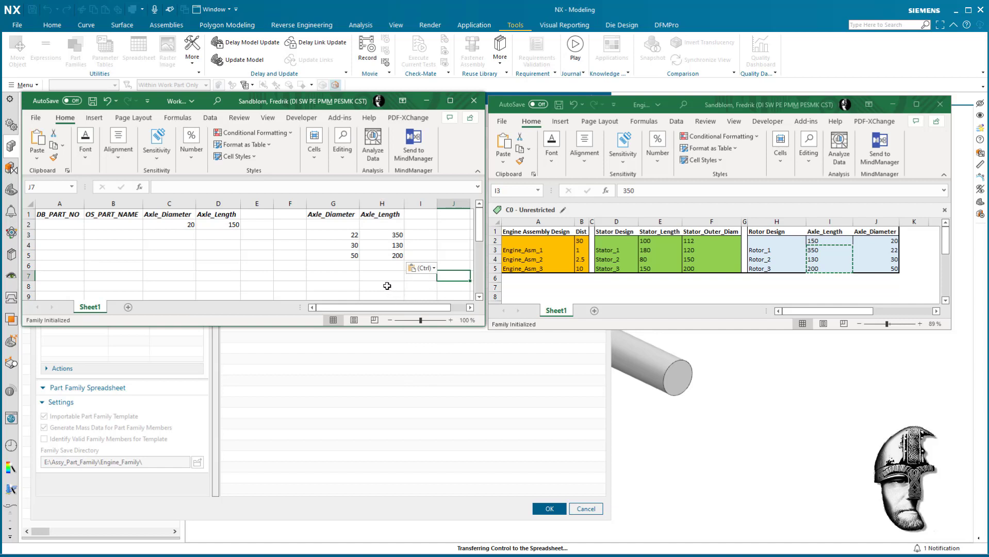
Step: Enter the formula =G3 in cell C3 of the rotor family worksheet and fill it down to C5
left_click(185, 235)
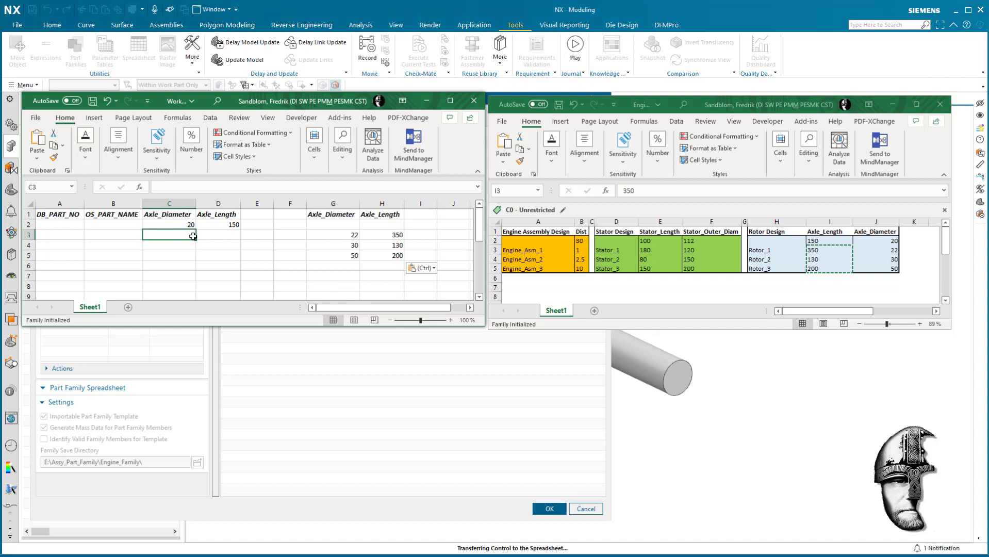
type("=")
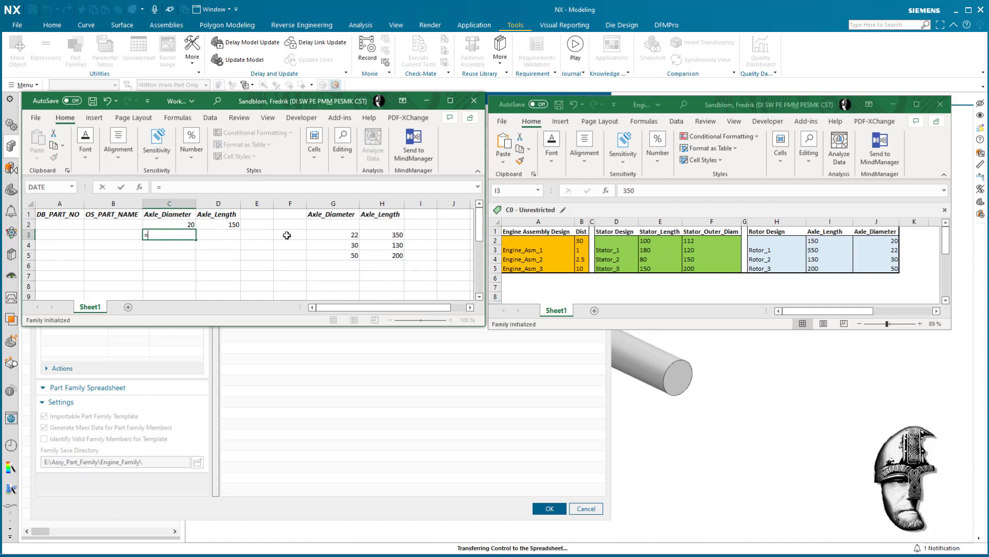
type("G3")
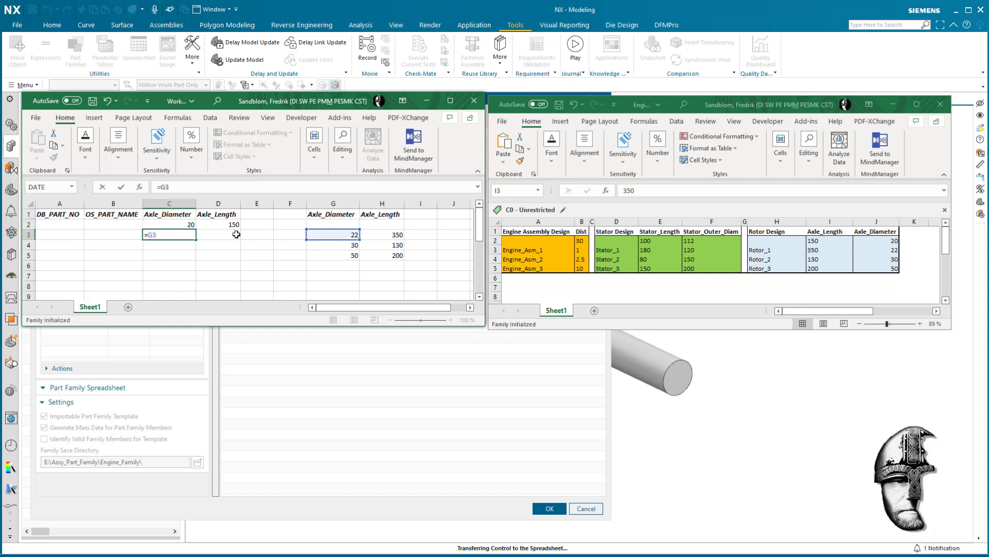
key("Return")
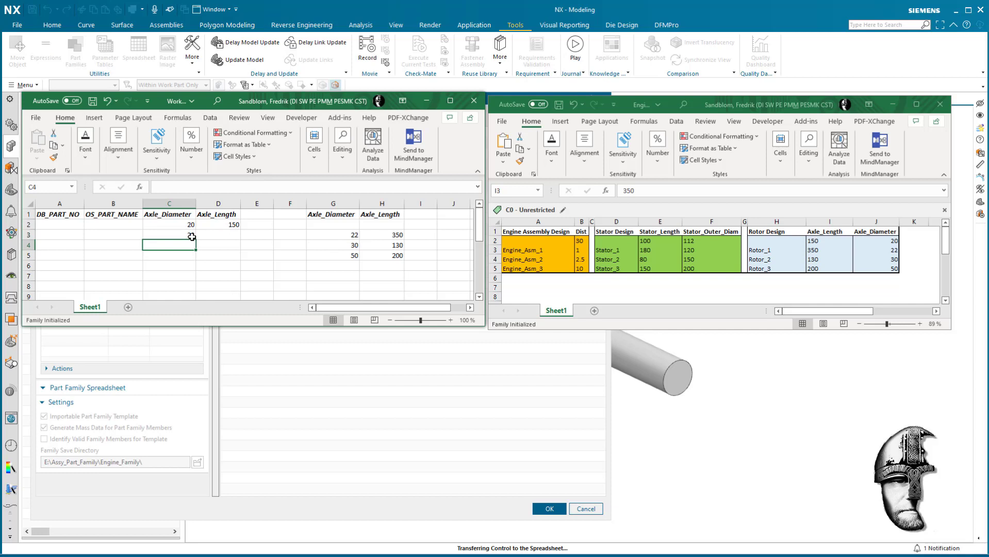
left_click(194, 237)
left_click_drag(198, 239, 198, 260)
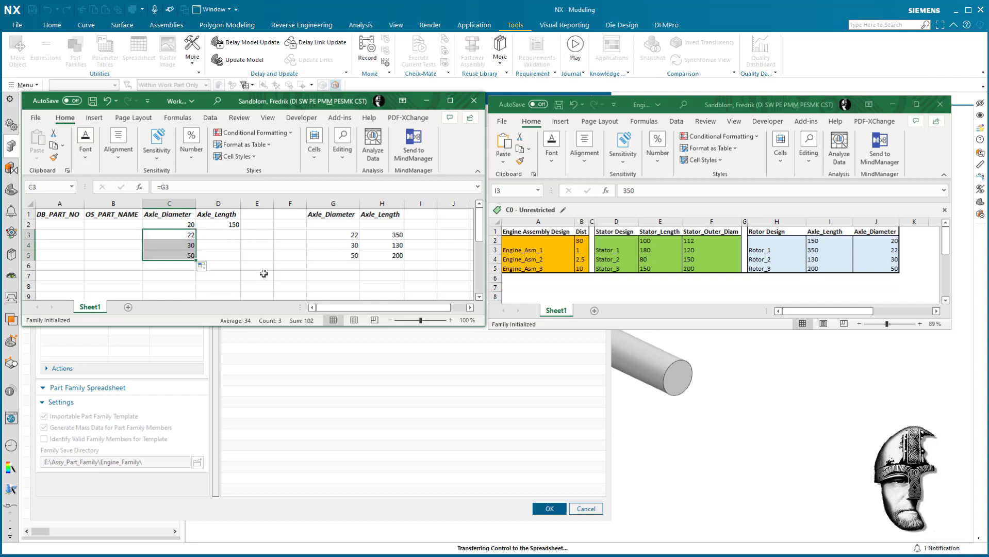
left_click(264, 274)
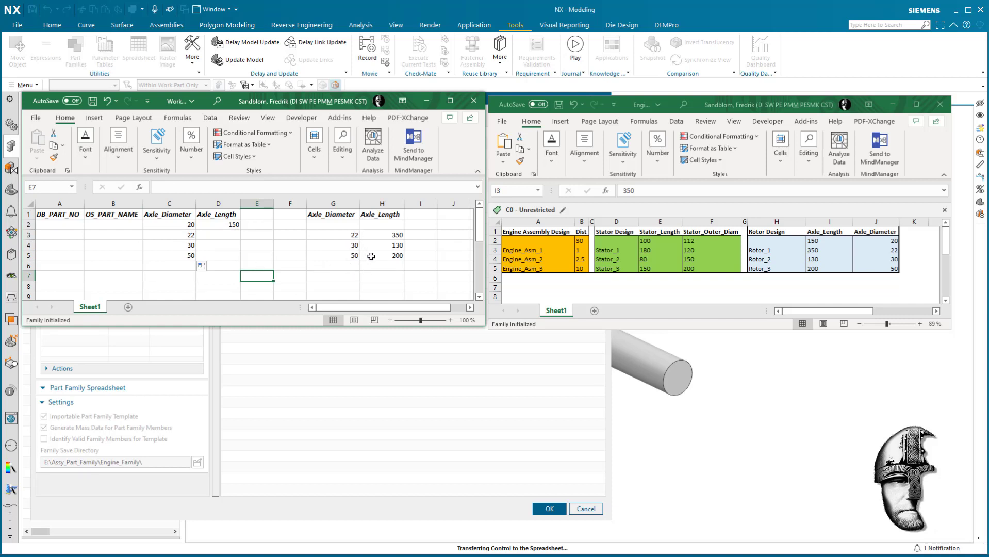
Step: Enter the formula =H3 in cell D3 under Axle_Length and fill it down to D5
left_click(231, 236)
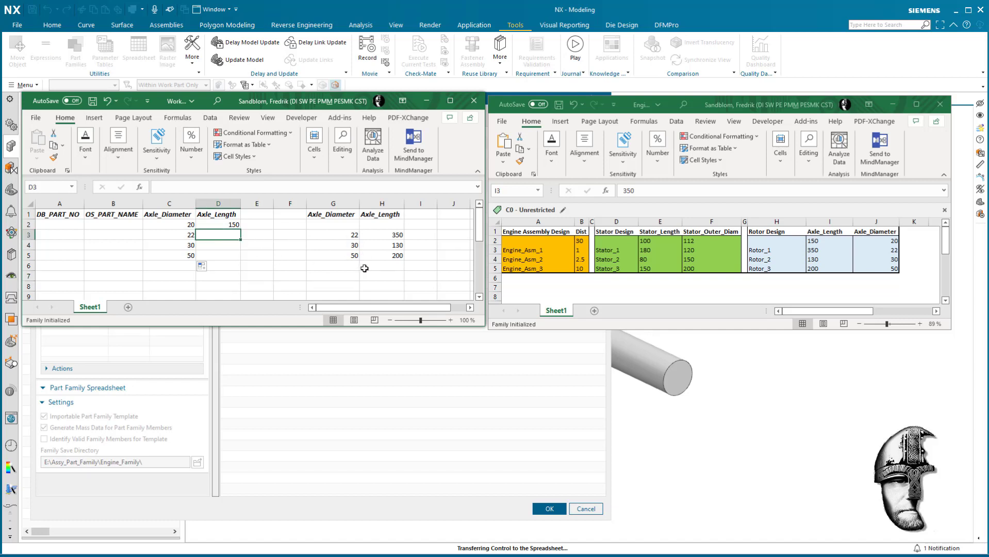
key("F2")
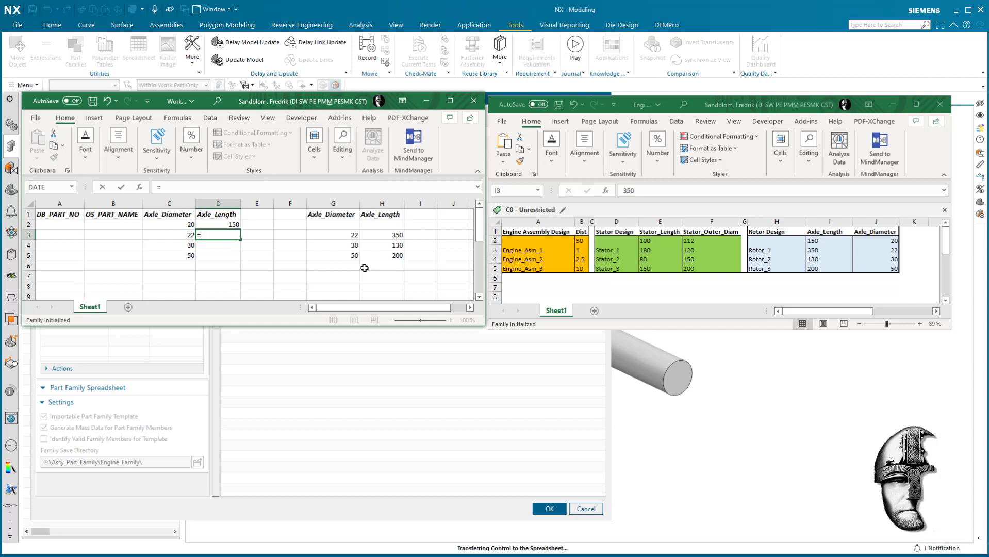
type("=h3")
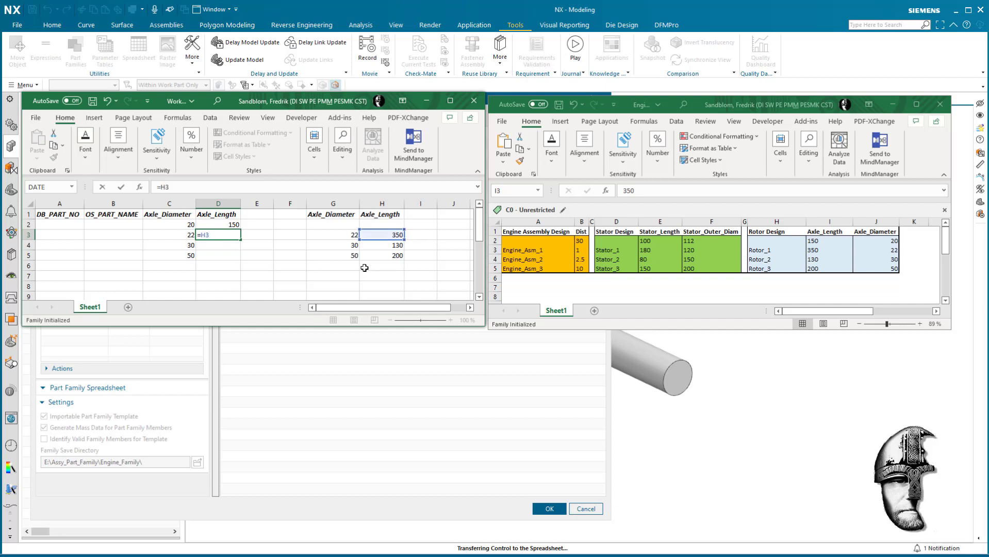
key("Return")
left_click(239, 236)
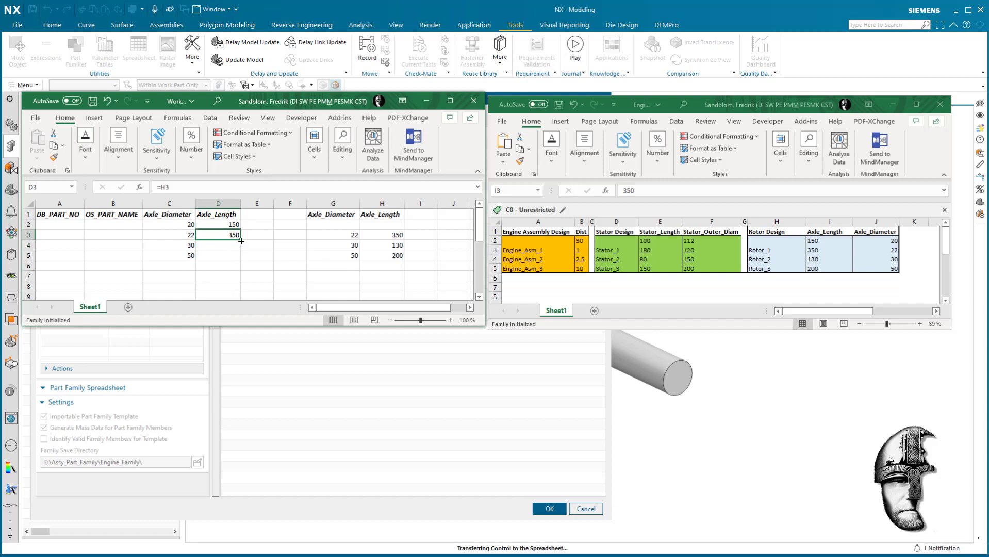
left_click_drag(240, 241, 241, 259)
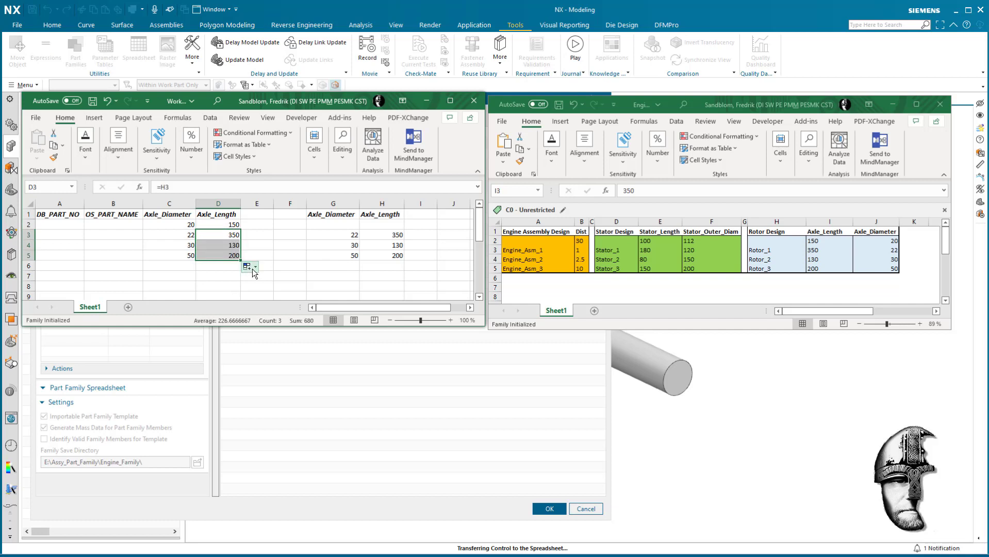
left_click(293, 266)
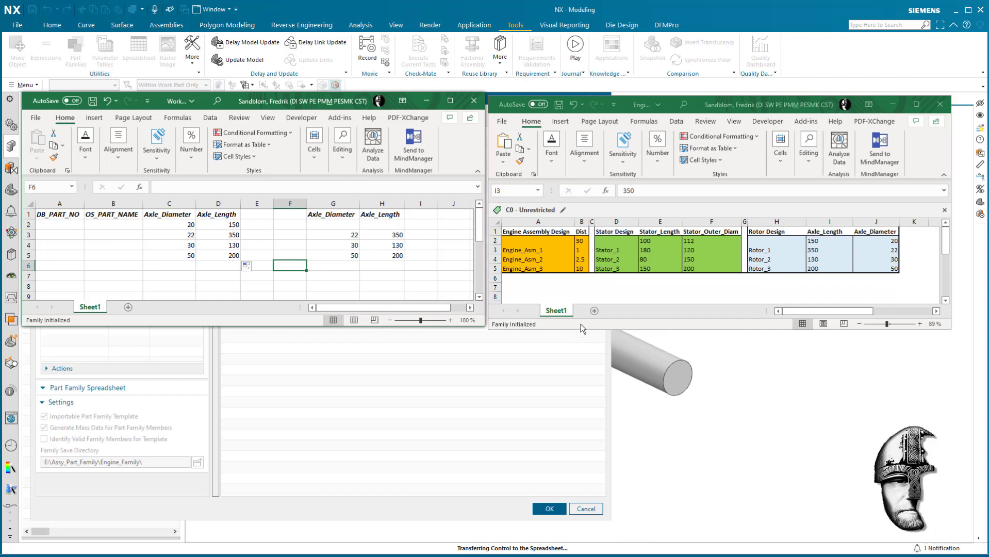
Step: Copy the rotor names Rotor_1 to Rotor_3 from cells H3:H5 of the engine master workbook
left_click(770, 256)
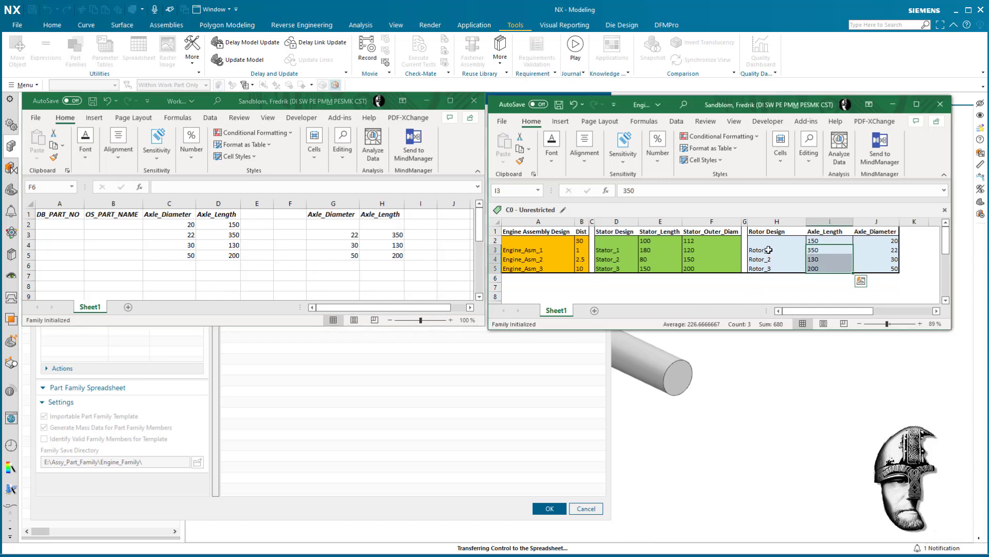
left_click_drag(765, 250, 771, 271)
key("ctrl+c")
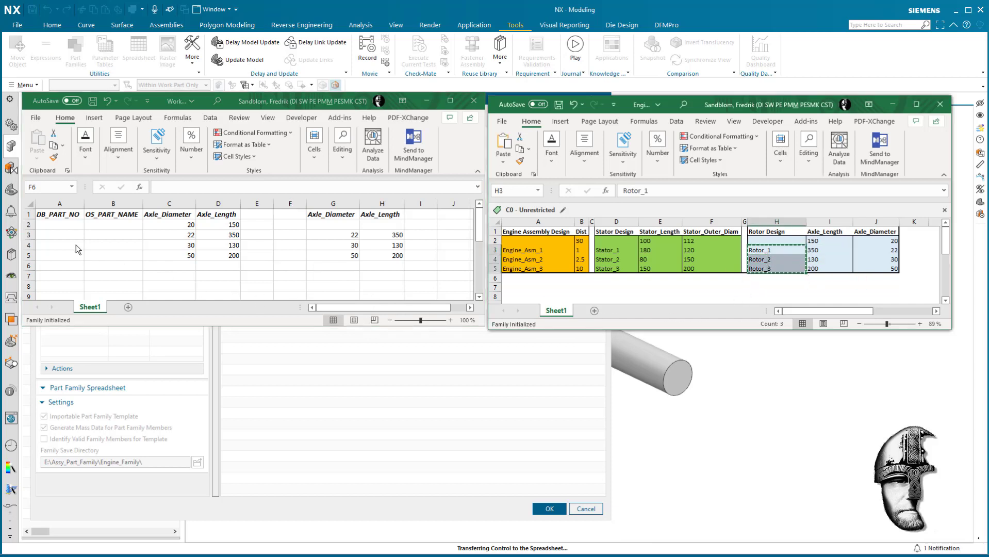
left_click(68, 236)
left_click(68, 236)
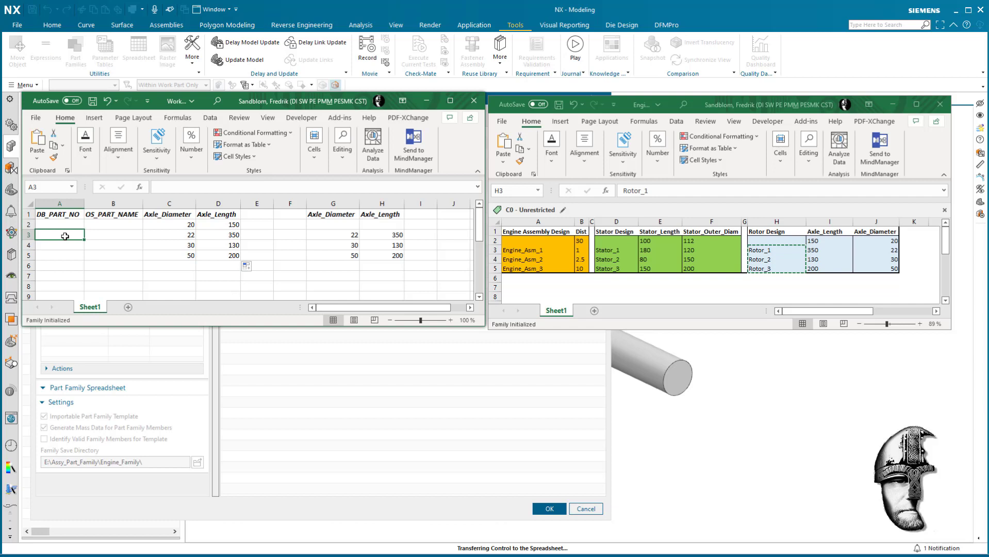
key("ctrl+v")
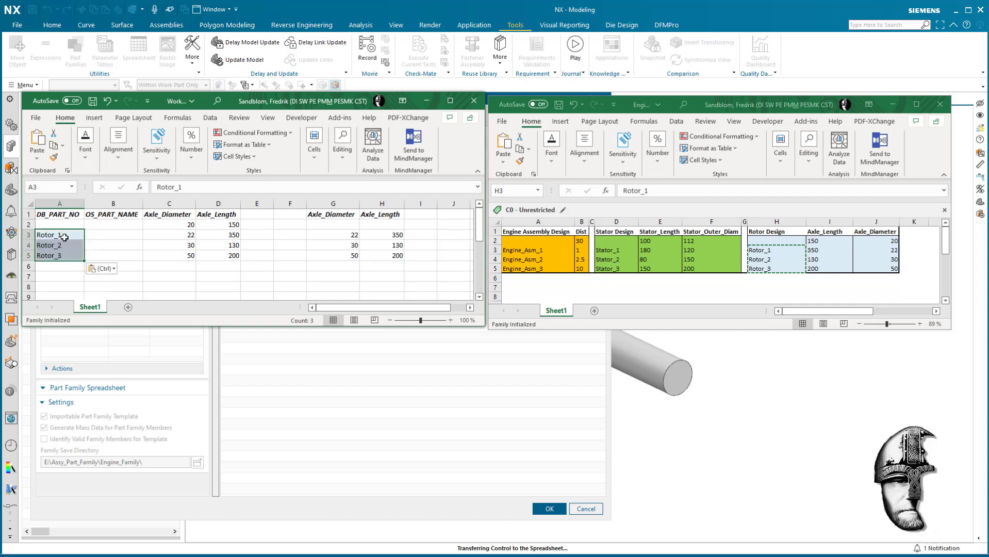
left_click(114, 269)
left_click(111, 377)
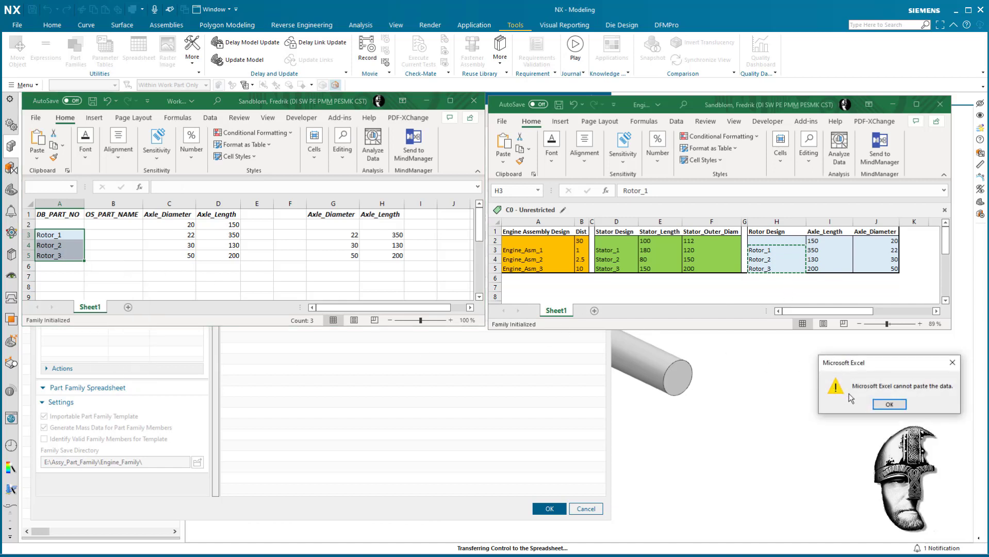
left_click(890, 405)
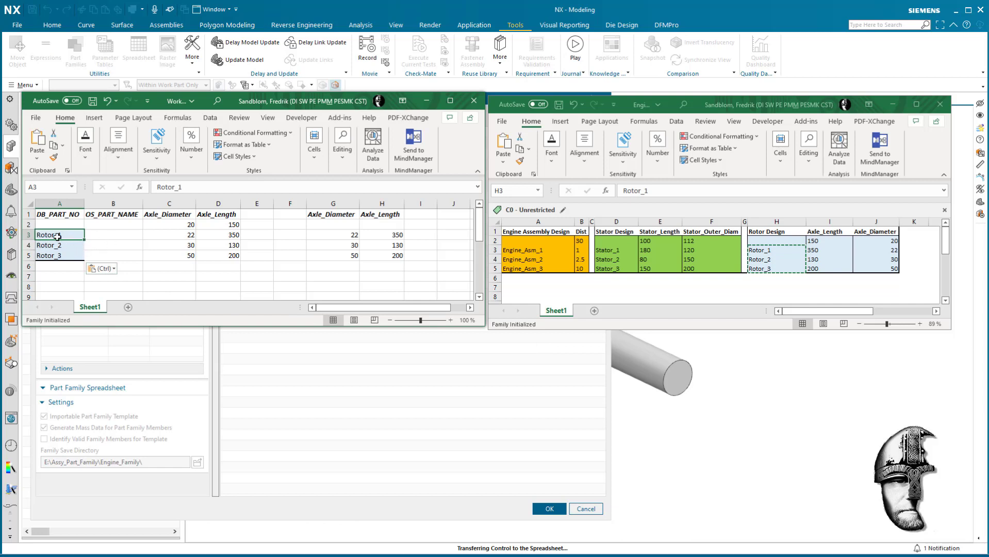
key("Delete")
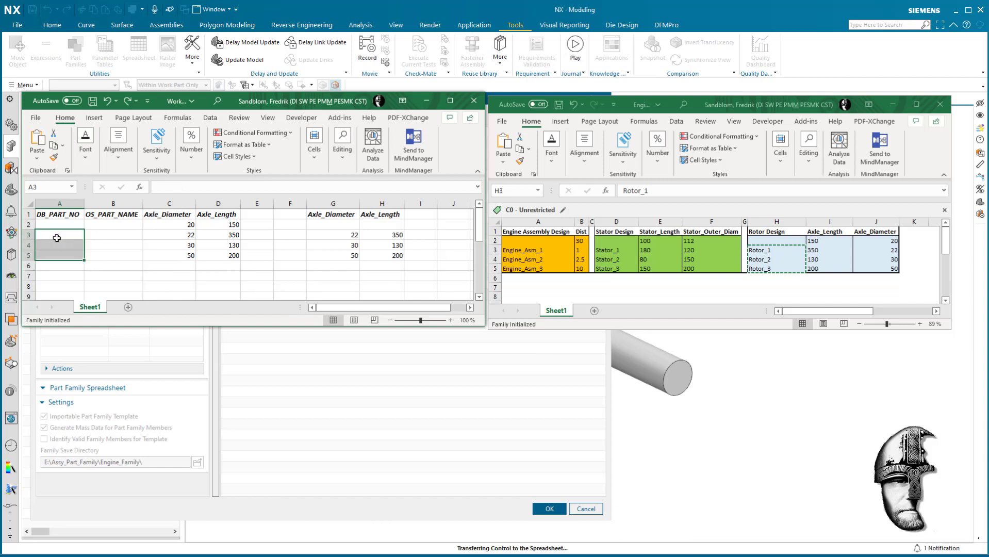
Step: Paste the copied rotor names as links into DB_PART_NO cells A3:A5 of the family worksheet
left_click(57, 235)
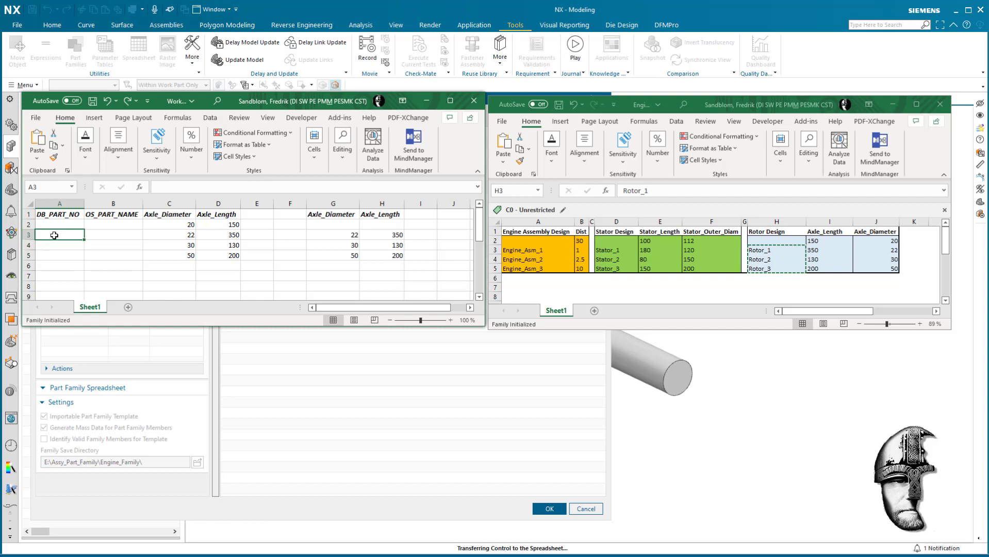
key("ctrl+v")
left_click(113, 269)
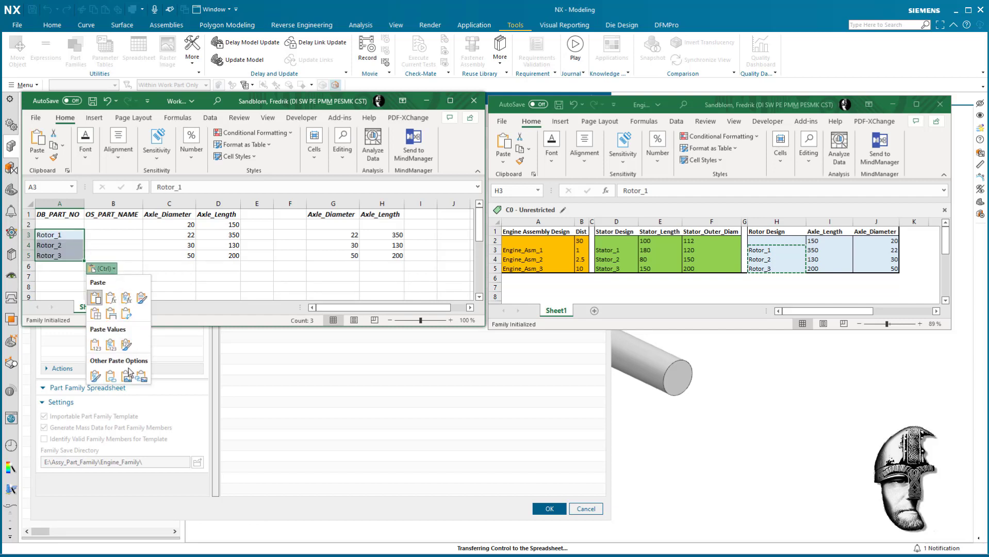
left_click(111, 376)
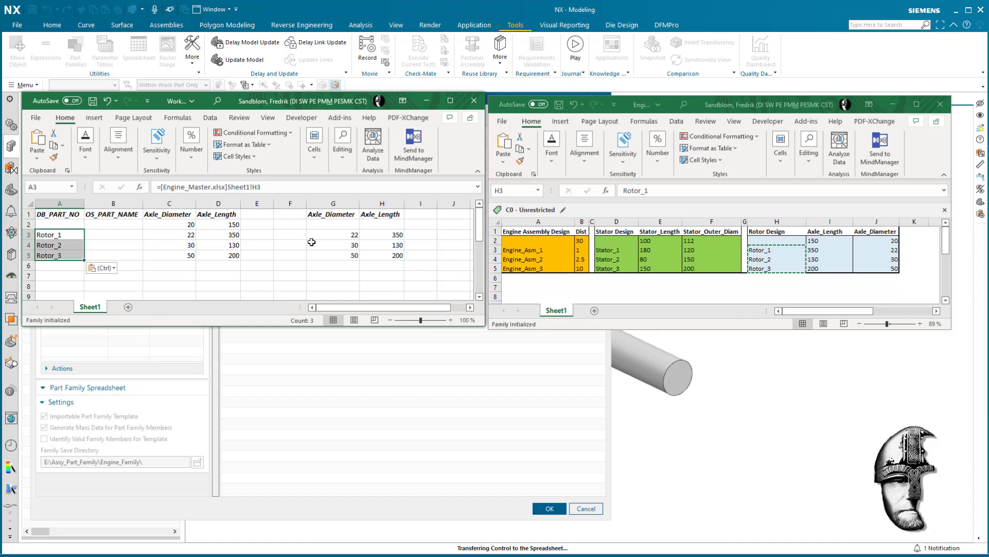
Step: Paste the copied rotor names as links into OS_PART_NAME cells B3:B5 of the family worksheet
left_click(137, 235)
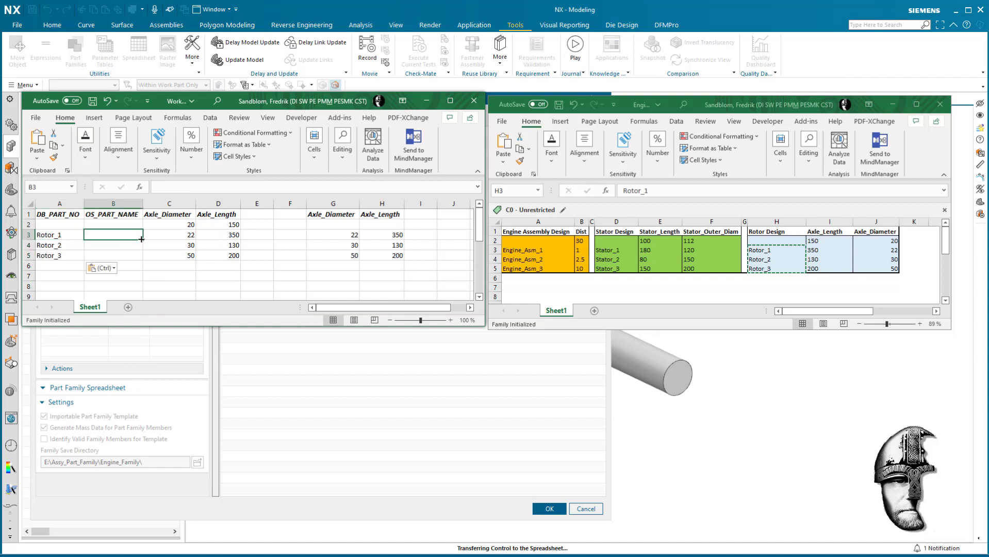
key("ctrl+v")
left_click(168, 269)
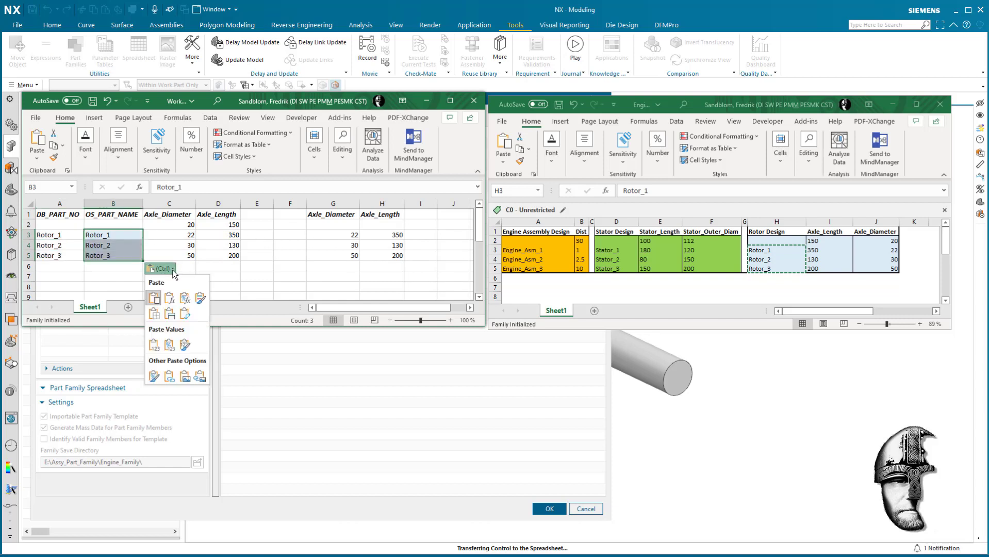
left_click(176, 345)
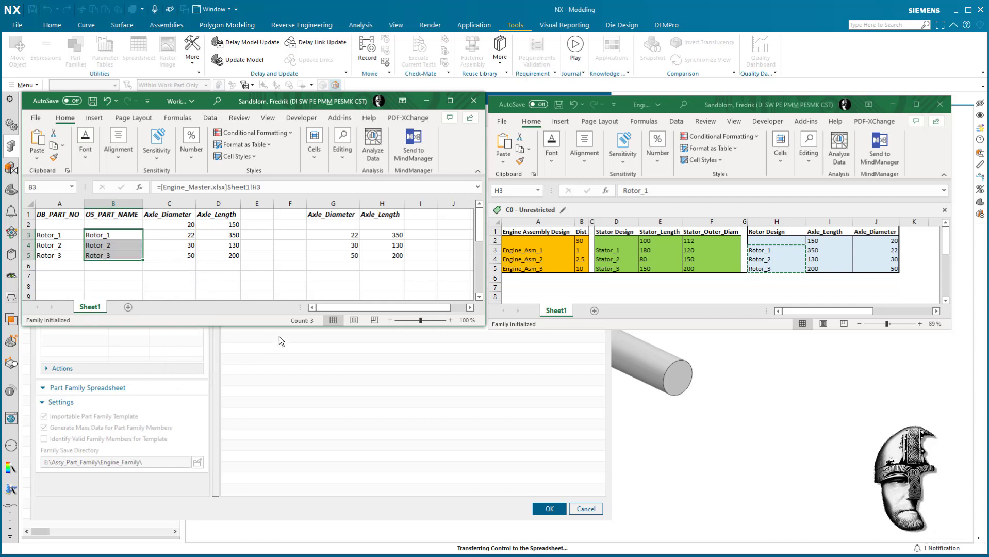
left_click(284, 285)
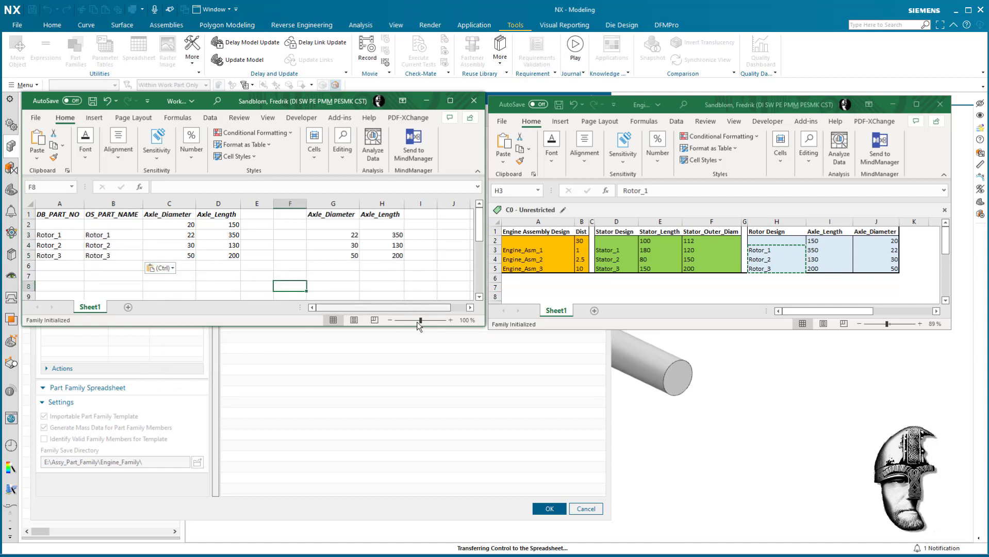
Step: Save the rotor part family from the worksheet and return to the Part Families dialog in NX
left_click(347, 119)
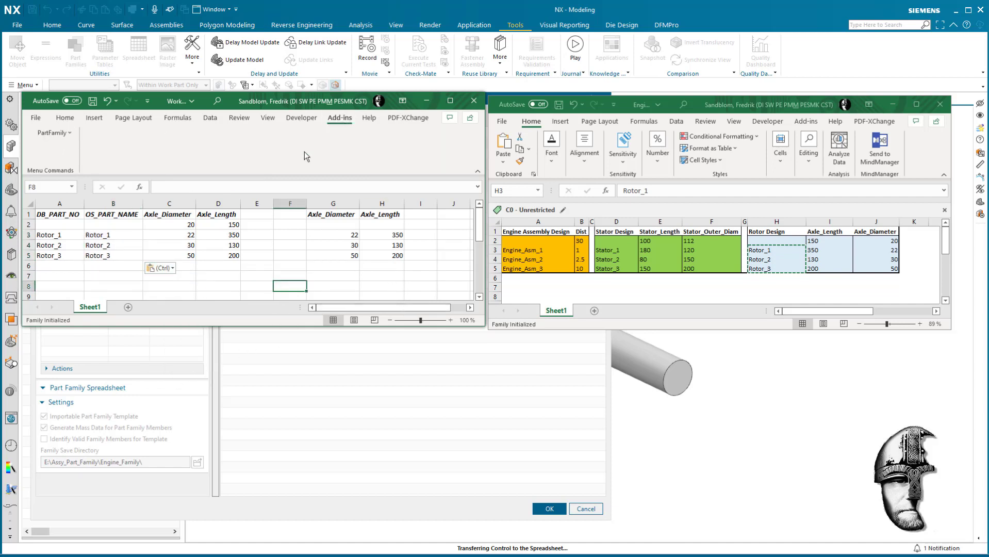
left_click(53, 133)
left_click(62, 147)
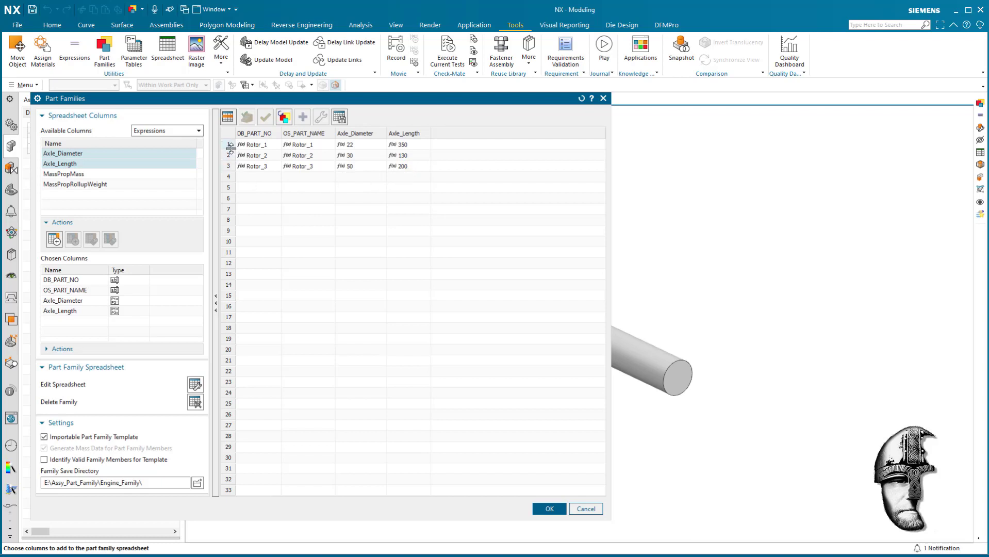
Step: Create member parts for the family rows Rotor_1, Rotor_2 and Rotor_3, and close the creation report
left_click_drag(230, 146, 230, 167)
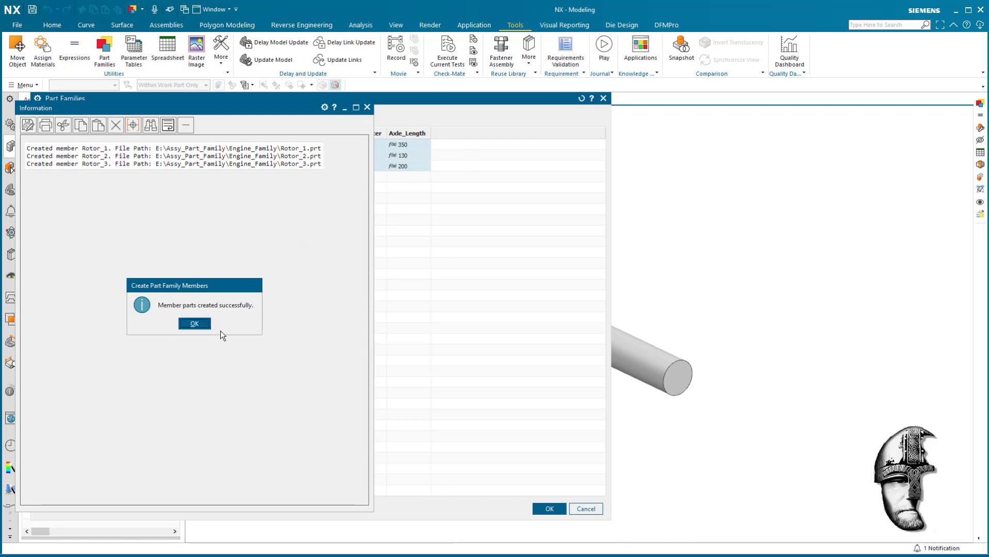
left_click(194, 323)
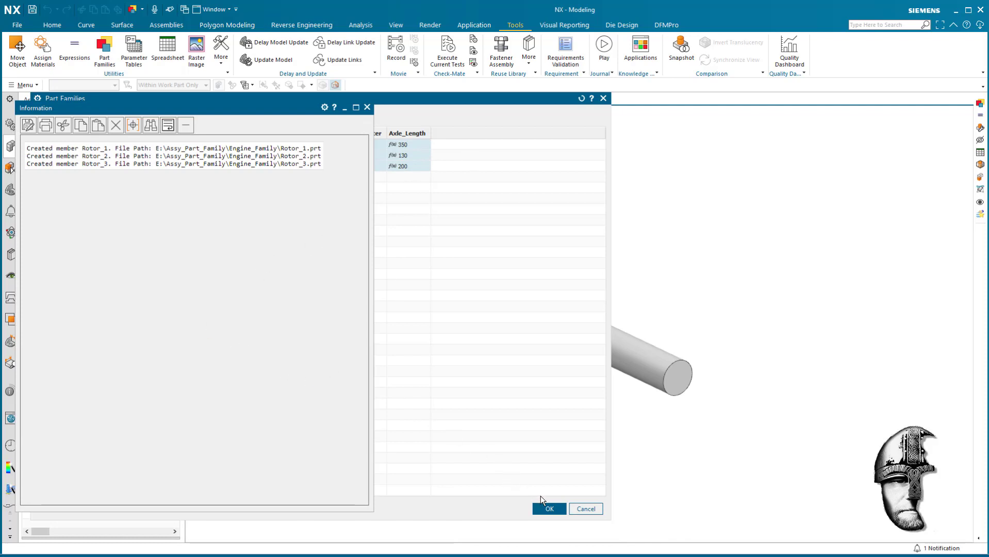
left_click(550, 508)
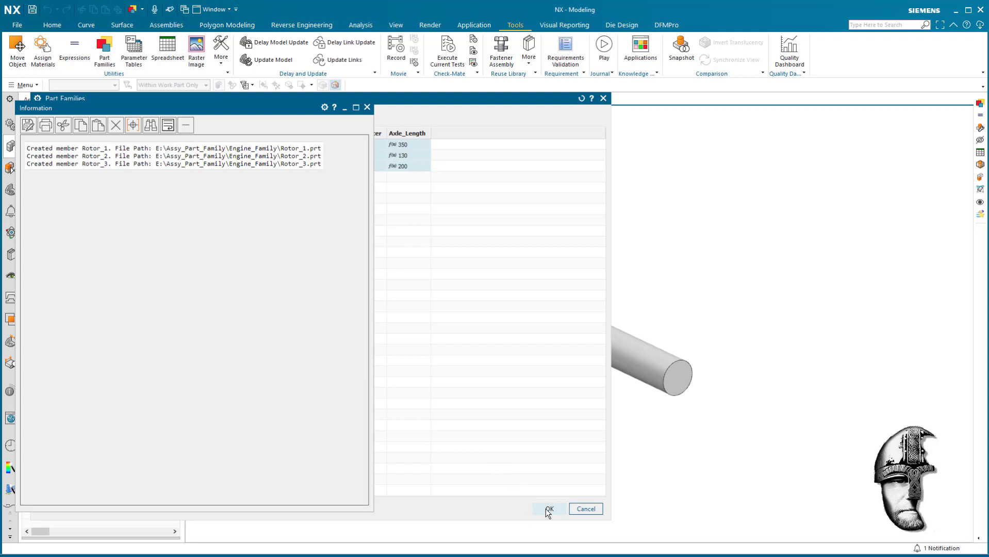
left_click(367, 107)
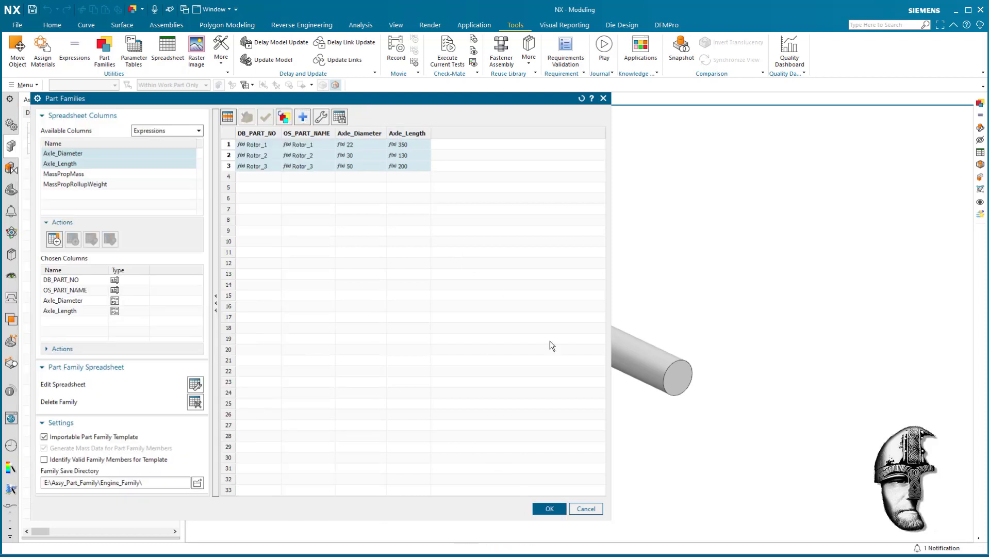
Step: Accept the rotor part family definition and save the Rotor_Master part
left_click(550, 508)
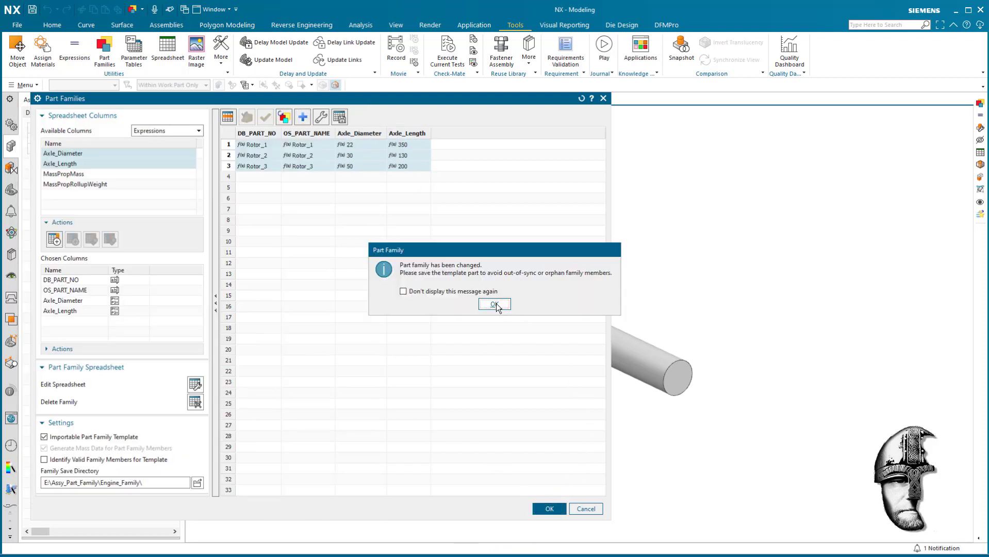
left_click(496, 303)
key("ctrl+s")
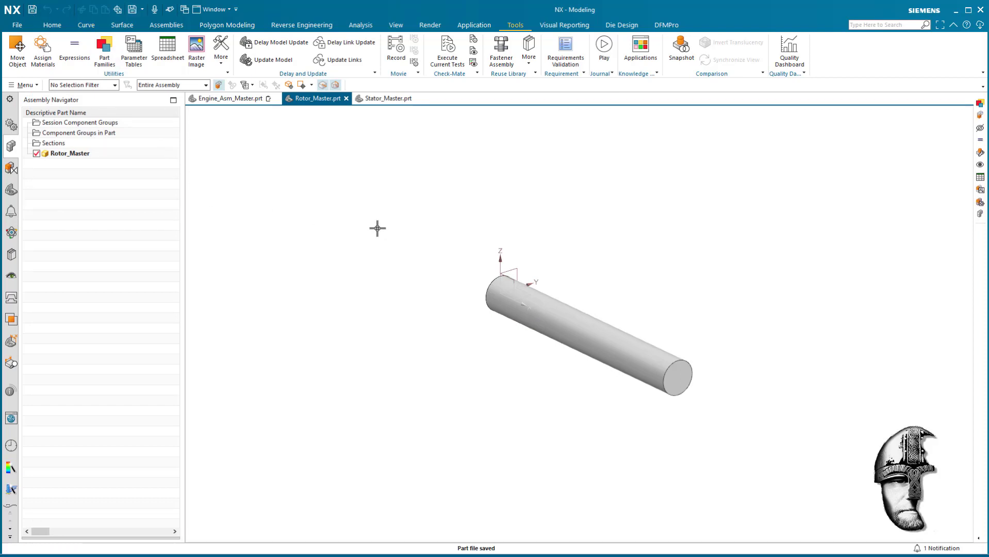
Step: Switch to the Engine_Asm_Master assembly and select its top-level node
left_click(236, 98)
left_click(92, 154)
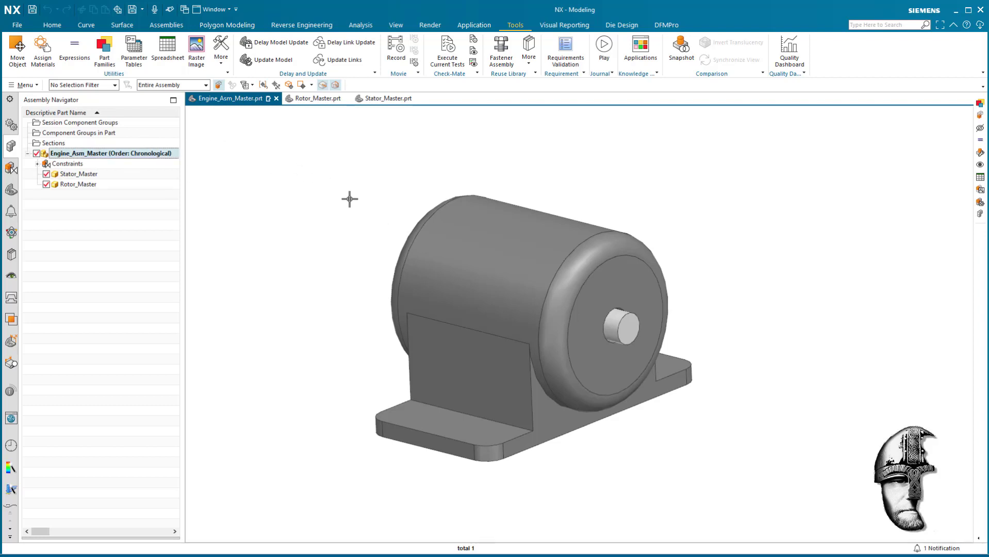
Step: Start the part family definition for Engine_Asm_Master and add the Dist expression to its chosen columns
middle_click_drag(780, 287, 773, 285)
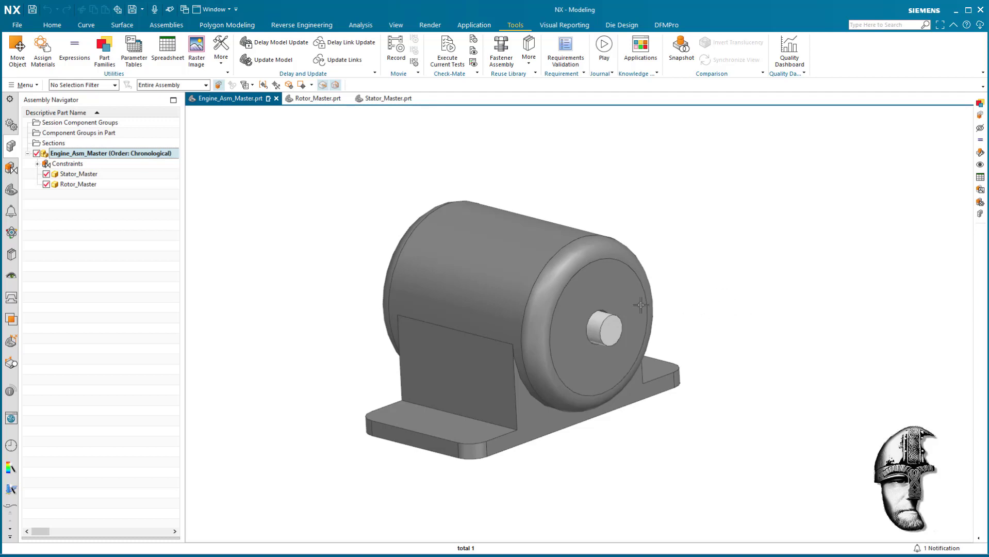
left_click(104, 51)
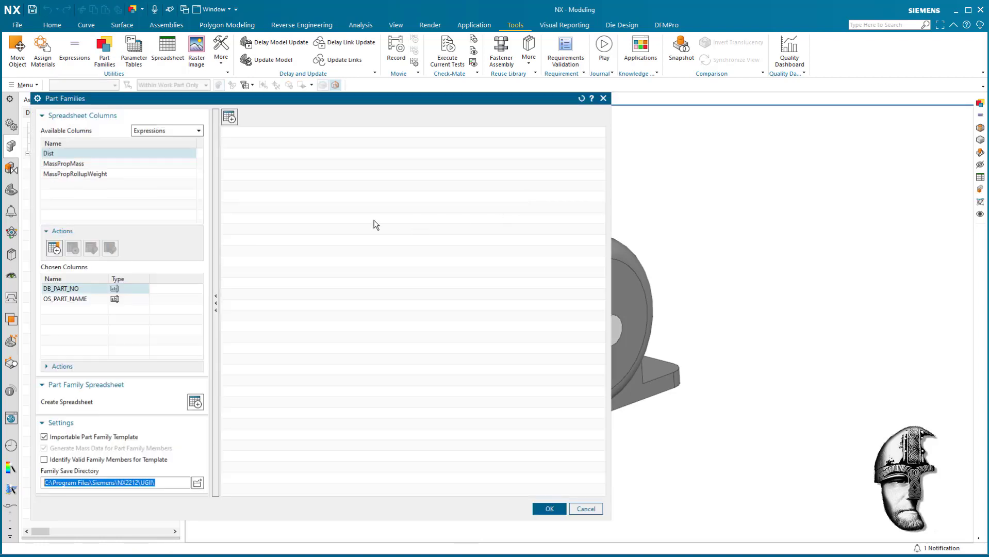
left_click(182, 132)
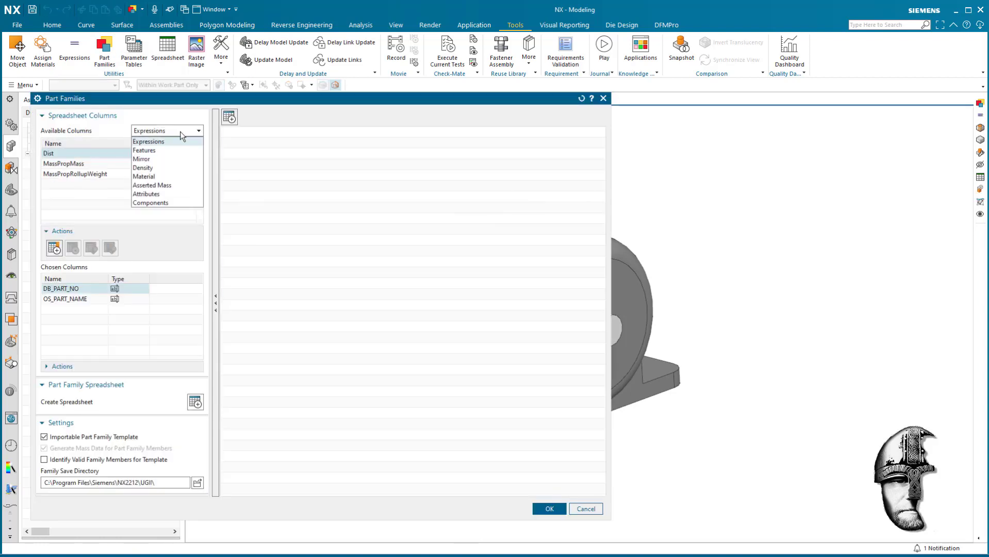
left_click(95, 156)
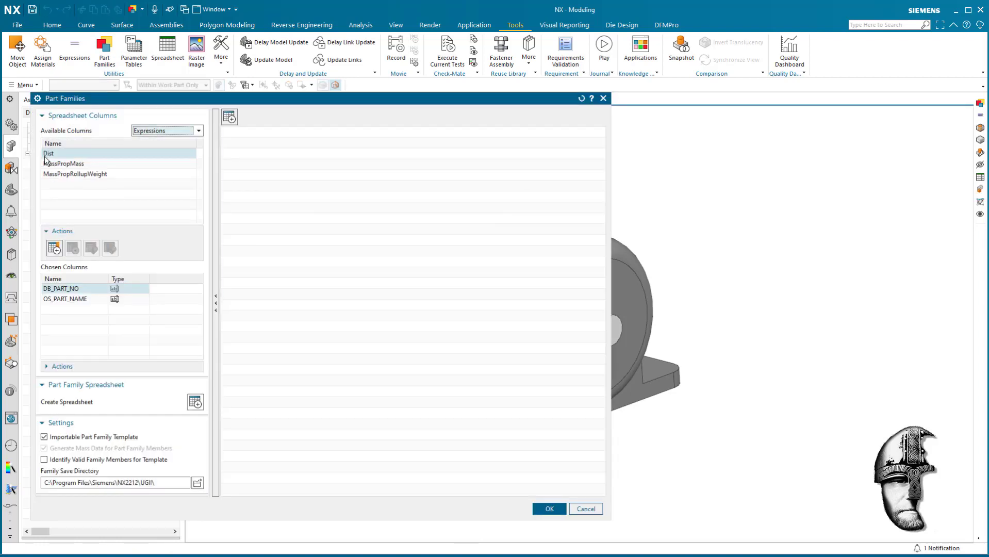
left_click(61, 247)
Step: Add the components ROTOR_MASTER and STATOR_MASTER to the chosen columns of the assembly family
left_click(166, 130)
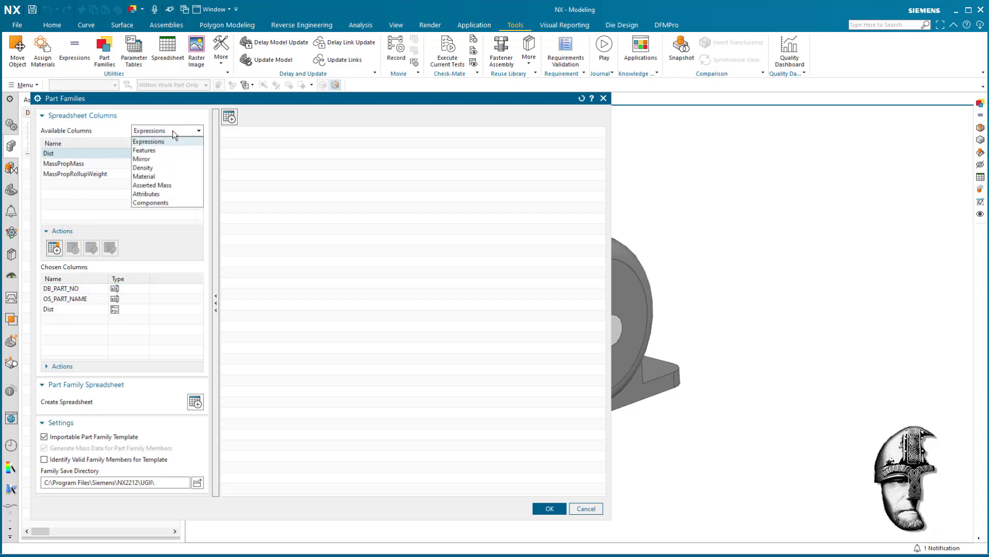
left_click(155, 206)
left_click(65, 154)
left_click(70, 163, "shift")
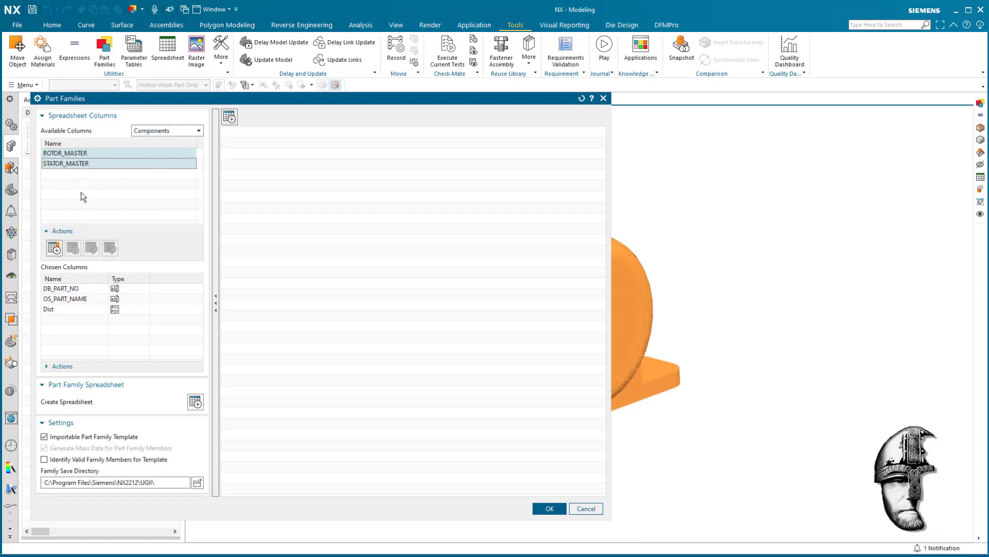
left_click(54, 247)
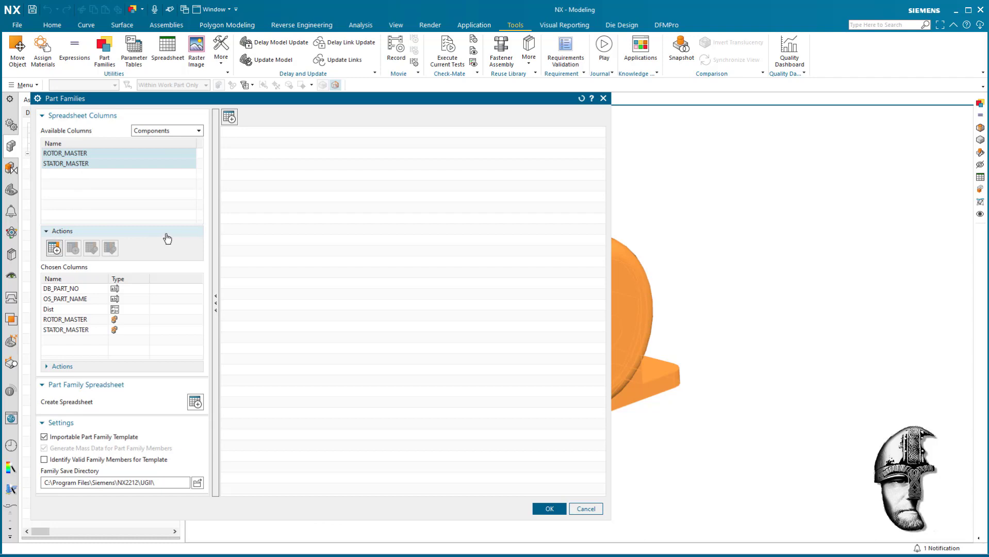
Step: Set the family save directory to E:\Assy_Part_Family\Engine_Family and accept the assembly part family definition
left_click(197, 482)
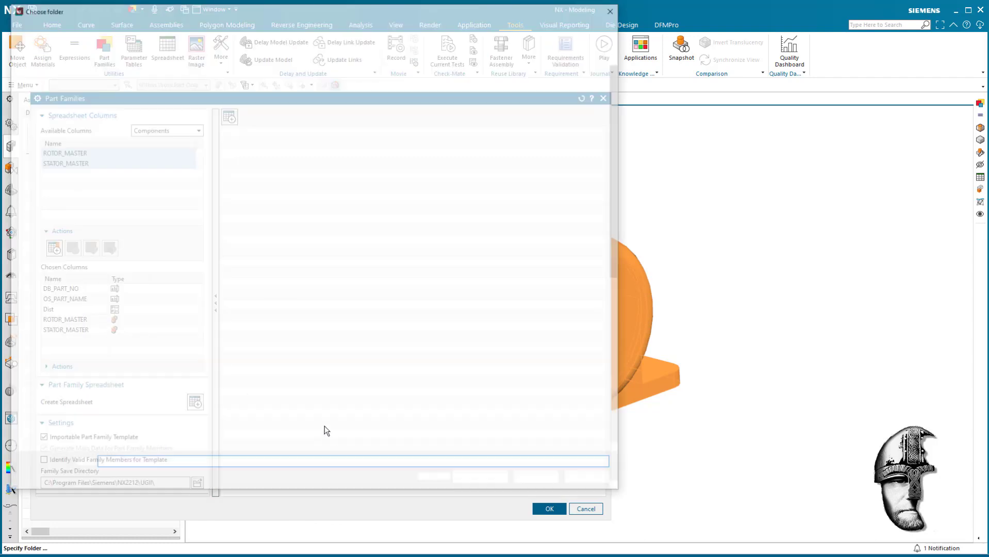
left_click(62, 323)
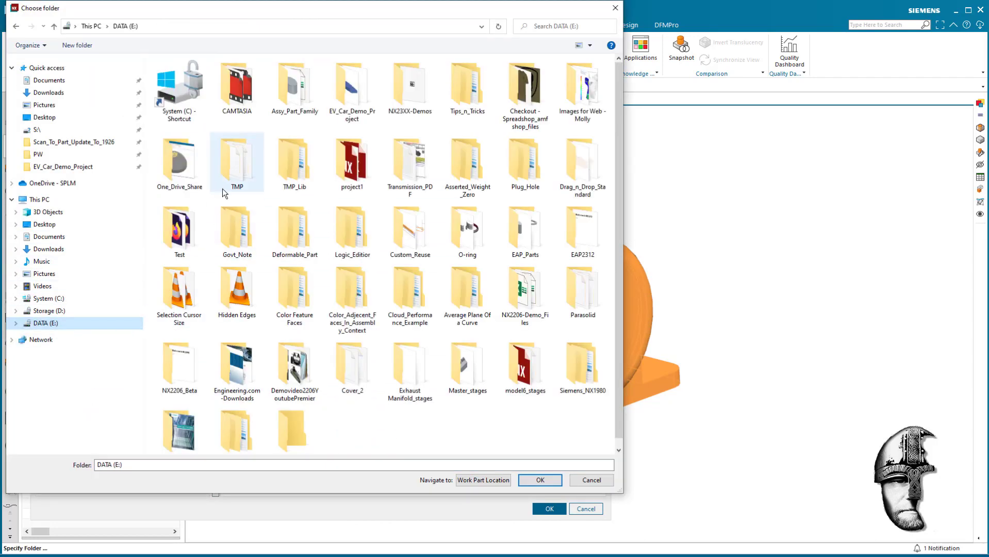
double_click(290, 98)
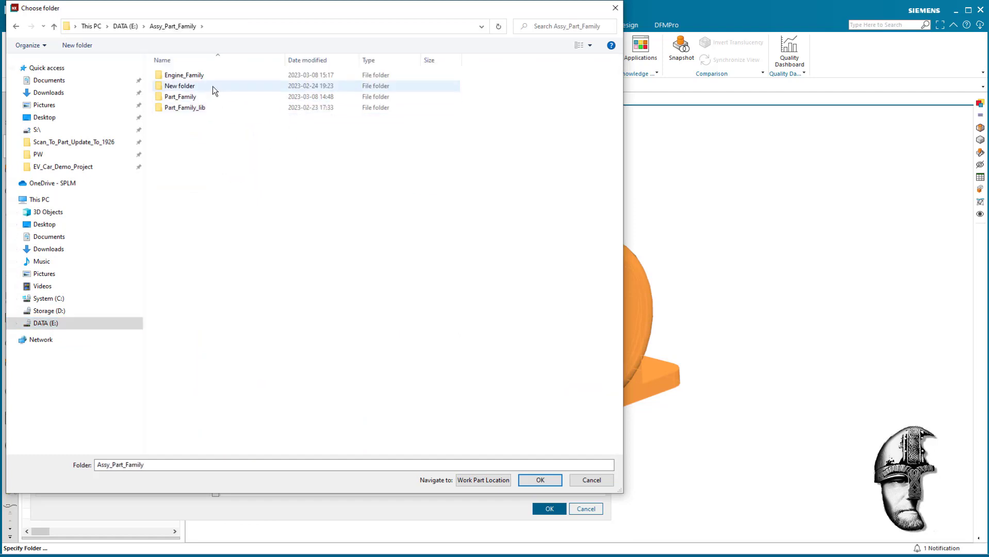
double_click(184, 75)
left_click(540, 479)
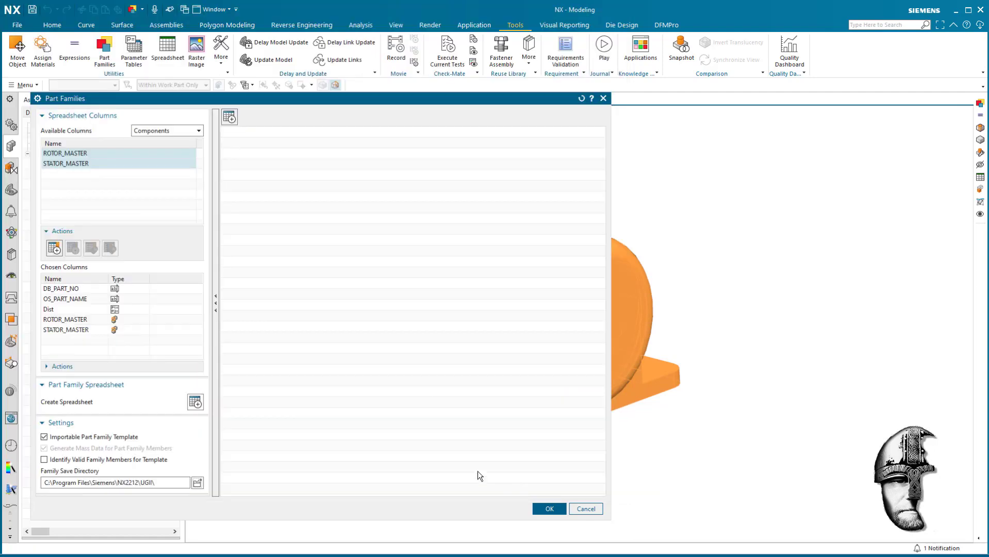
left_click(550, 509)
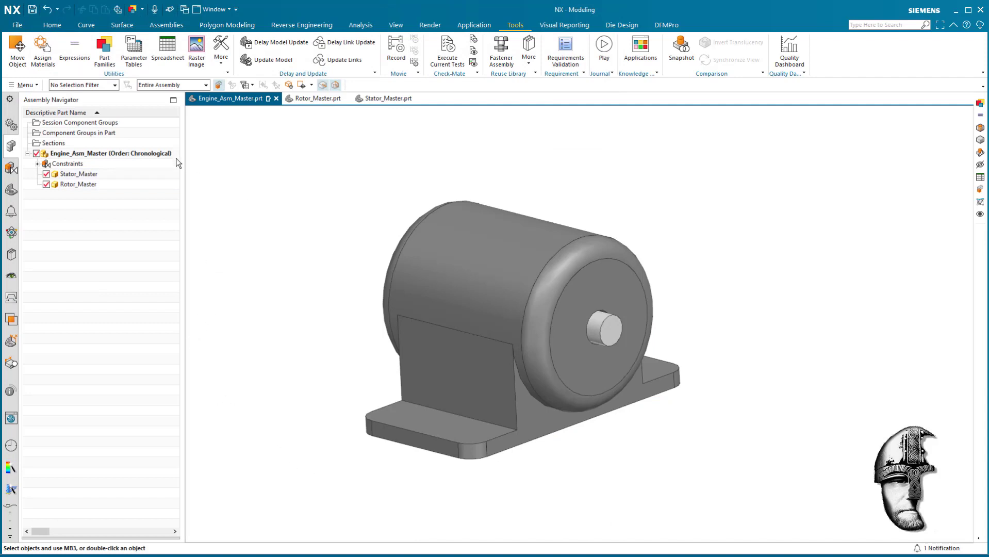
Step: Reopen the assembly's part family and open its spreadsheet for editing in Excel, enlarging the worksheet window
left_click(104, 52)
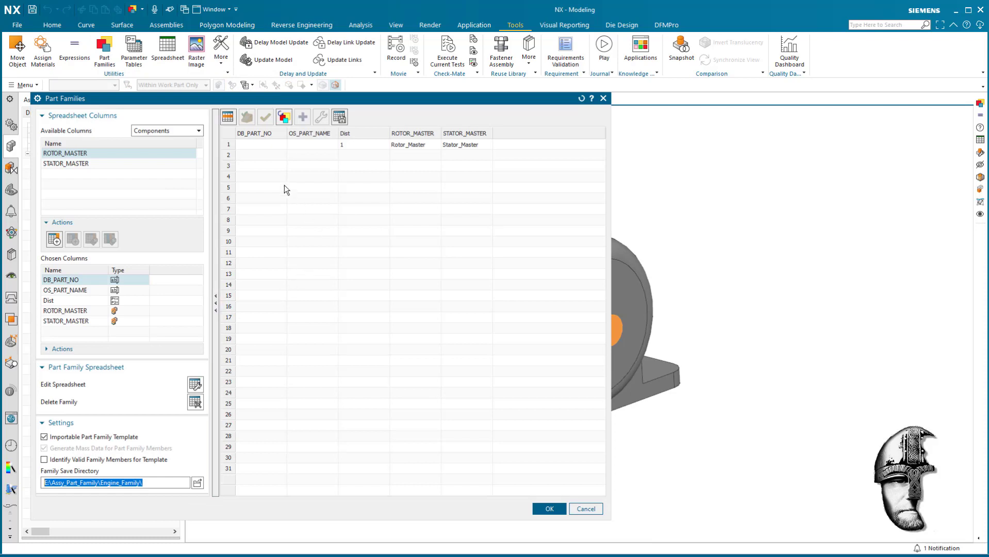
left_click(195, 385)
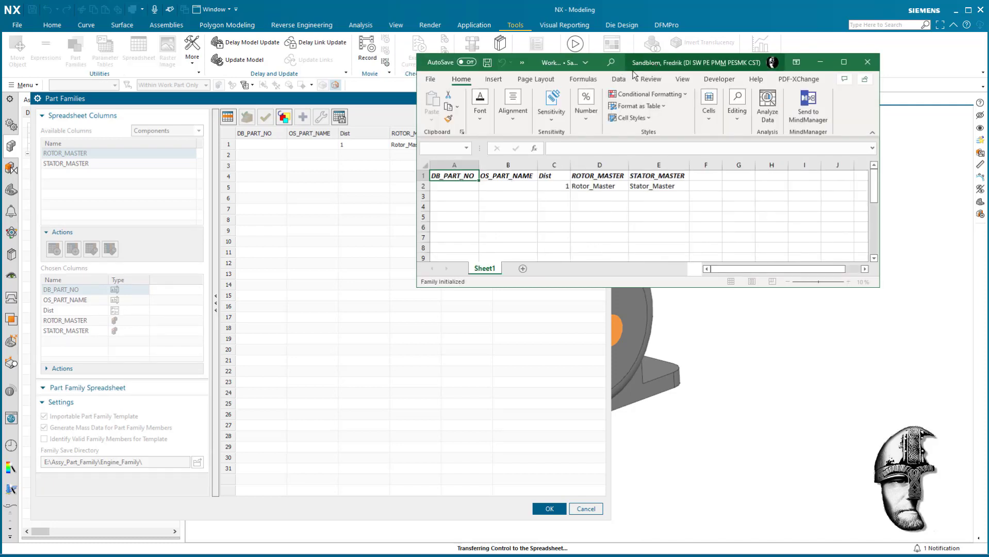
left_click_drag(659, 63, 274, 90)
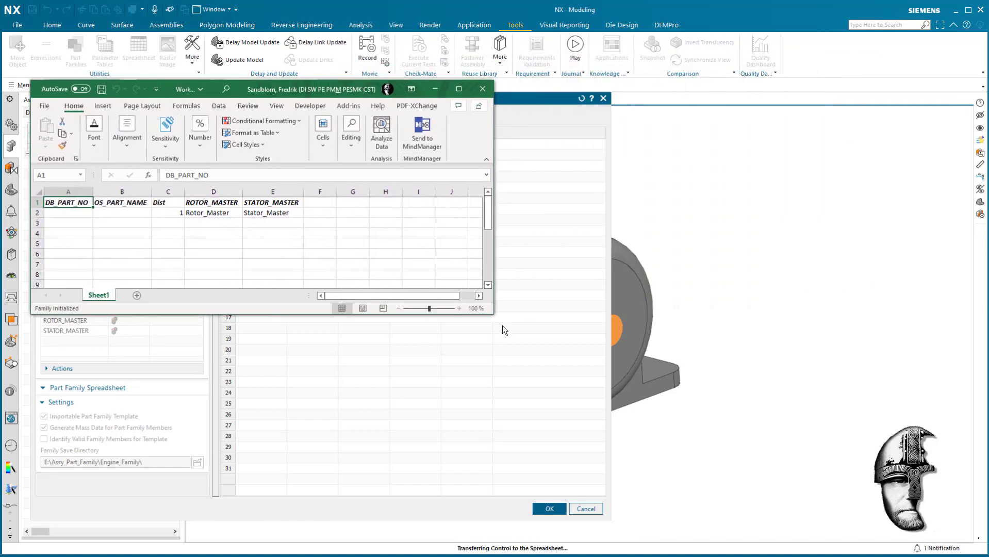
left_click_drag(491, 314, 540, 355)
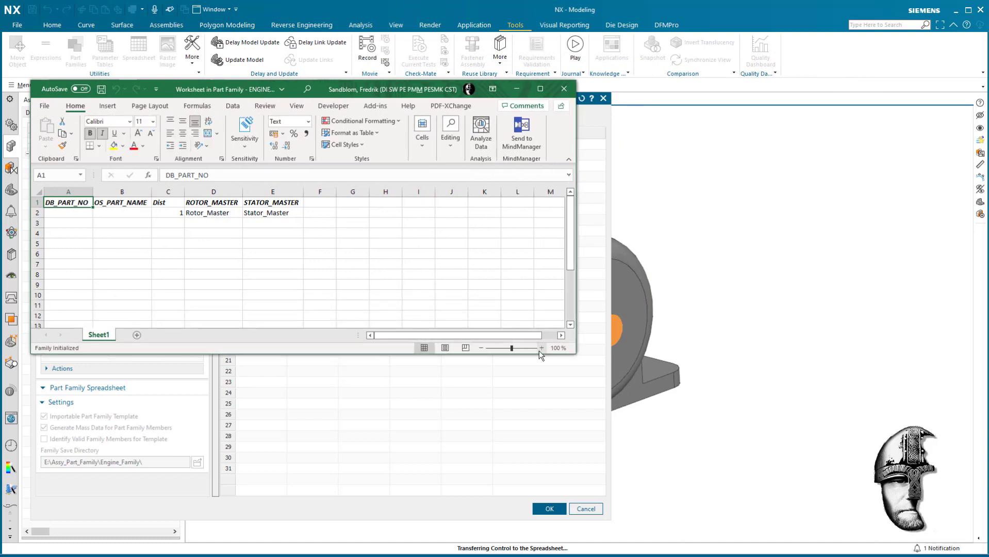
Step: Open the recent workbook Engine_Master.xlsx and arrange it side by side with the part family worksheet
left_click(44, 107)
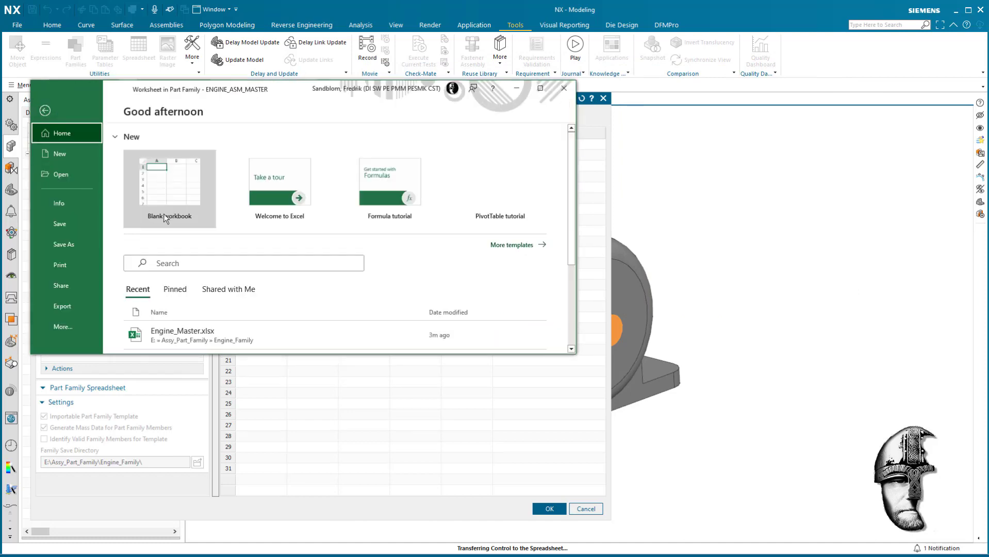
left_click(247, 332)
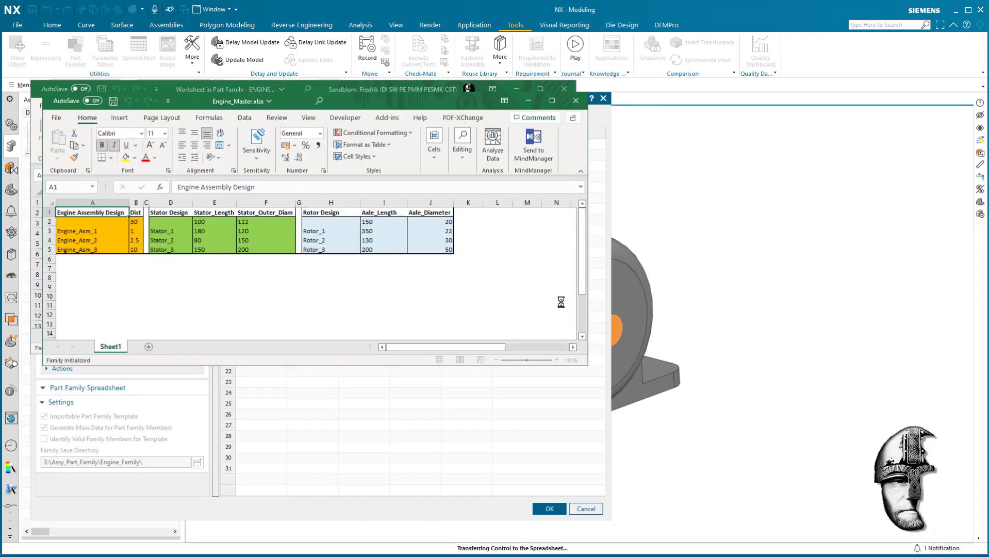
left_click_drag(385, 103, 771, 114)
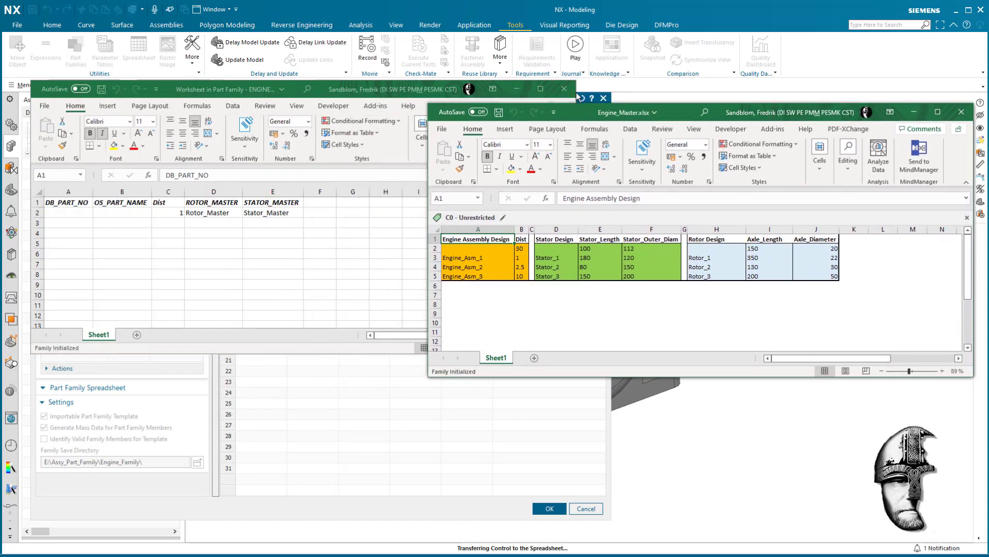
left_click_drag(578, 97, 420, 97)
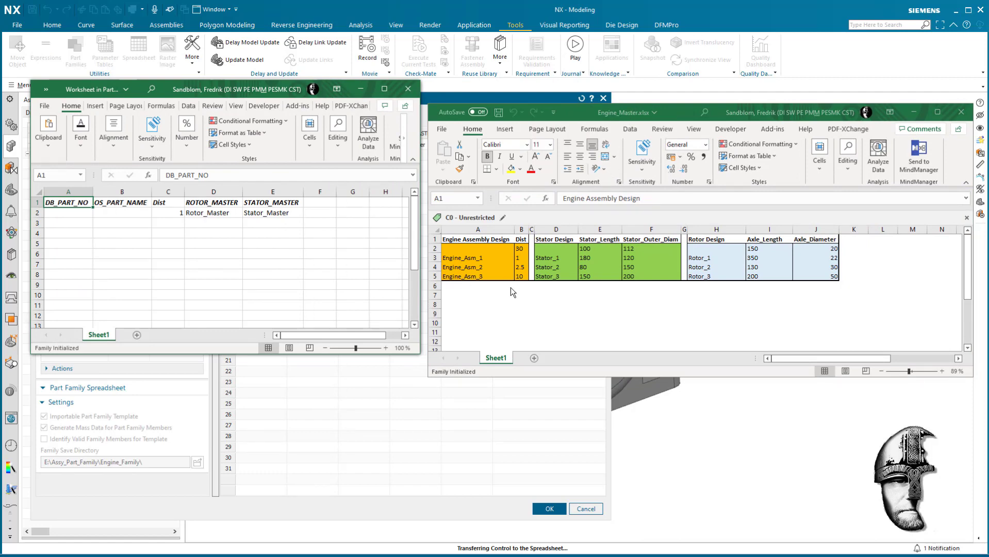
Step: Copy Engine_Asm_1 to Engine_Asm_3 from Engine_Master.xlsx and paste them as links under DB_PART_NO, starting in A3
left_click(470, 260)
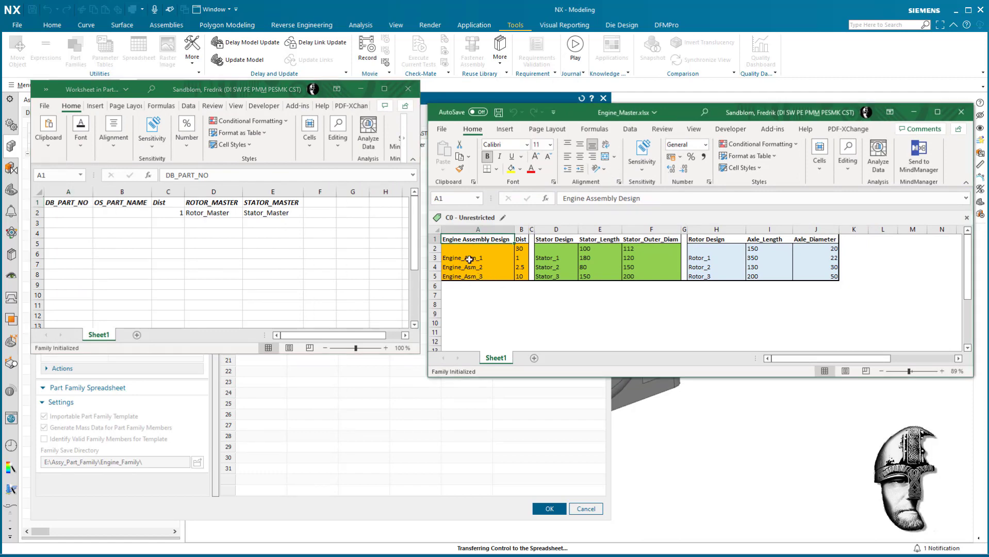
left_click_drag(469, 260, 471, 284)
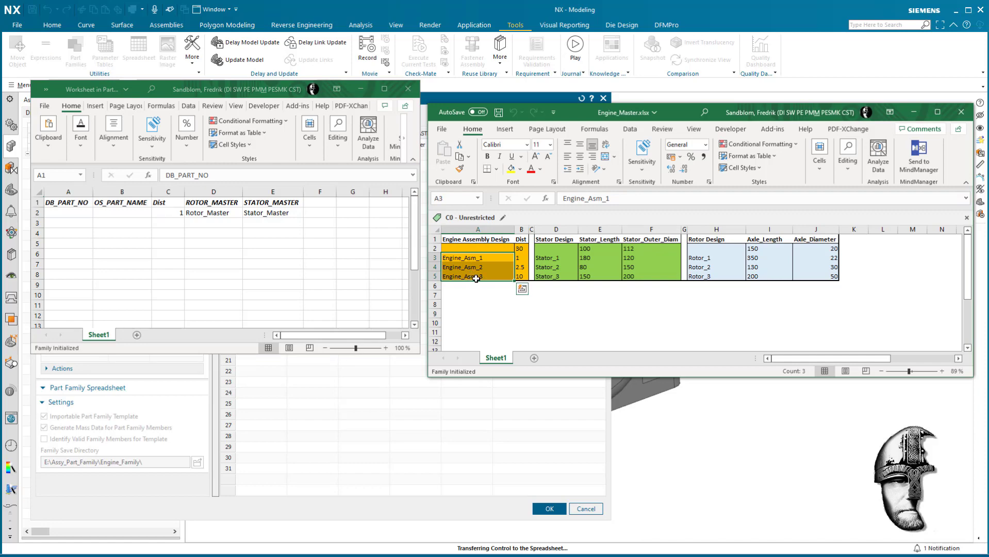
key("ctrl+c")
left_click(78, 222)
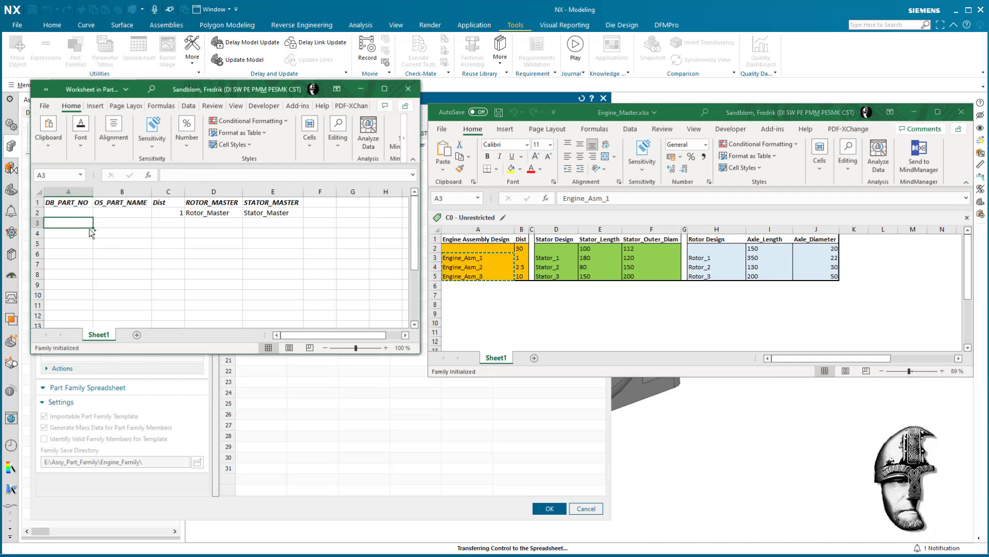
key("ctrl+v")
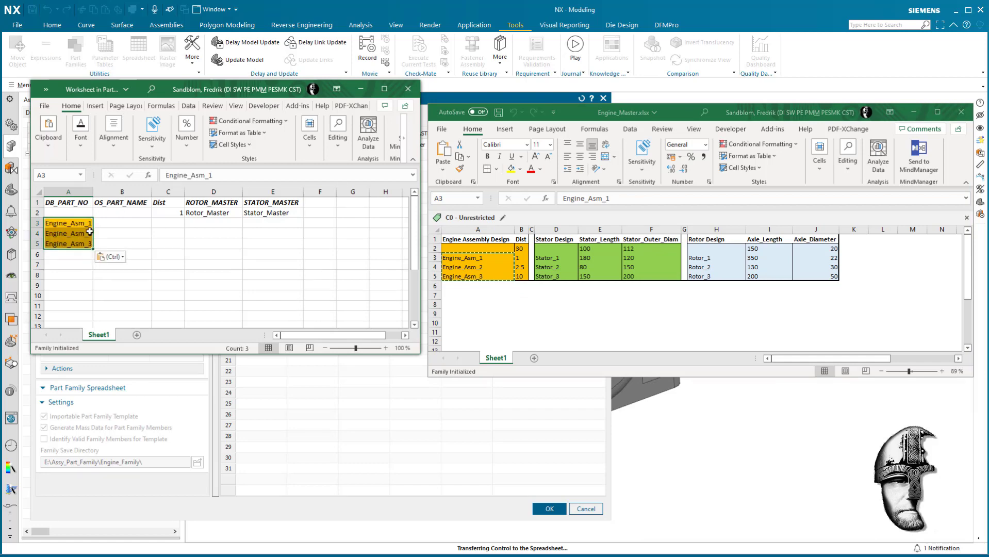
left_click(111, 257)
left_click(119, 364)
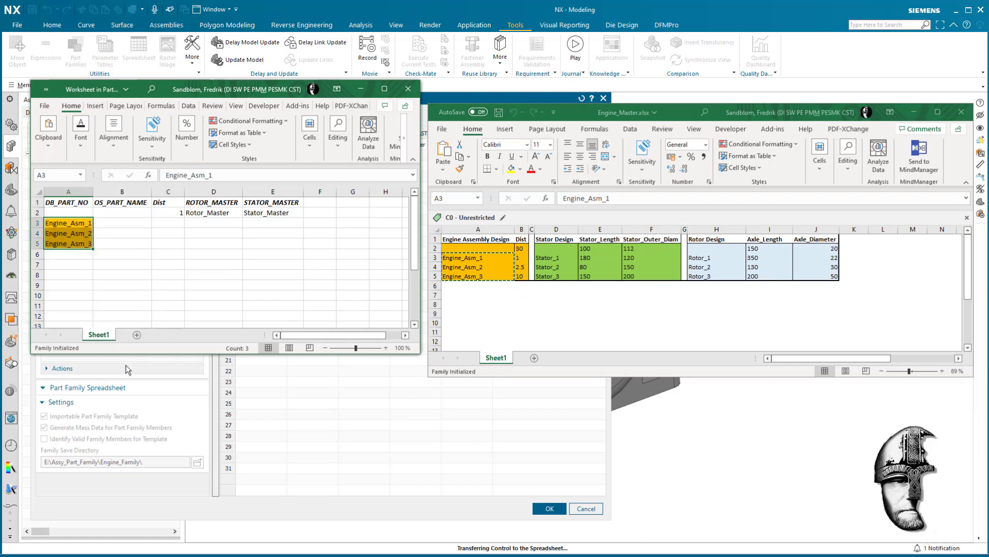
Step: Paste the same Engine_Asm_1 to Engine_Asm_3 names as links under OS_PART_NAME, starting in B3
left_click(117, 222)
key("ctrl+v")
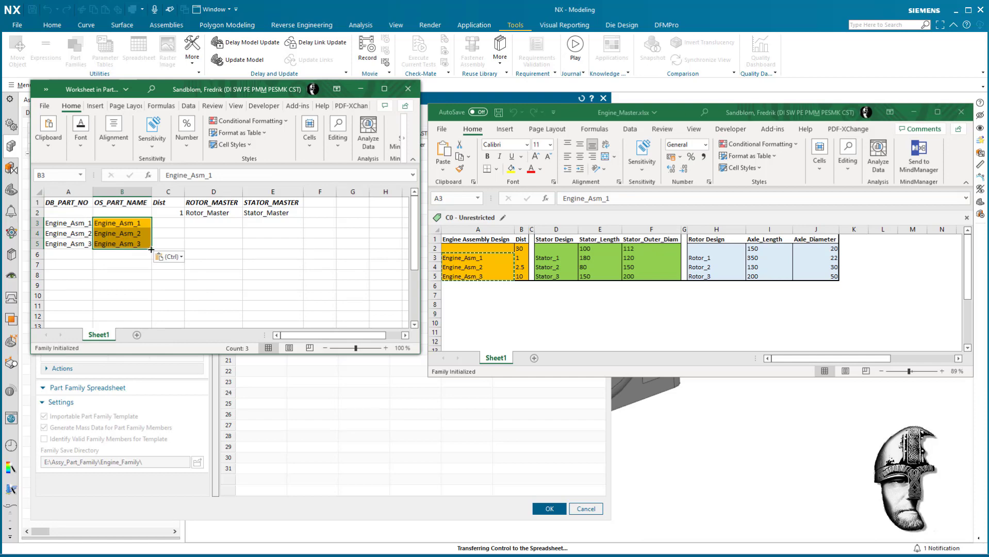
left_click(179, 258)
left_click(181, 369)
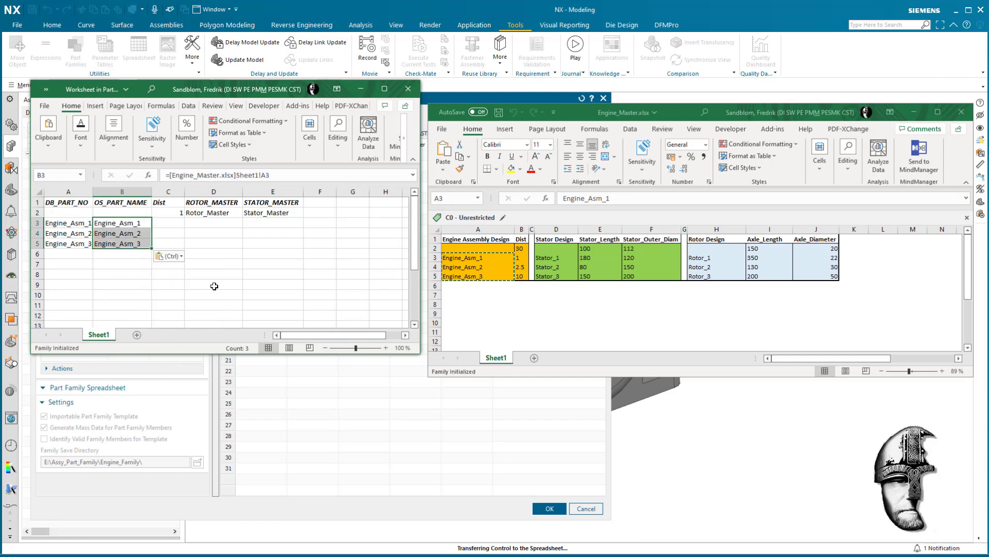
left_click(239, 282)
Step: Copy the Dist header of the part family worksheet into cell G1 to head a helper column
left_click(521, 263)
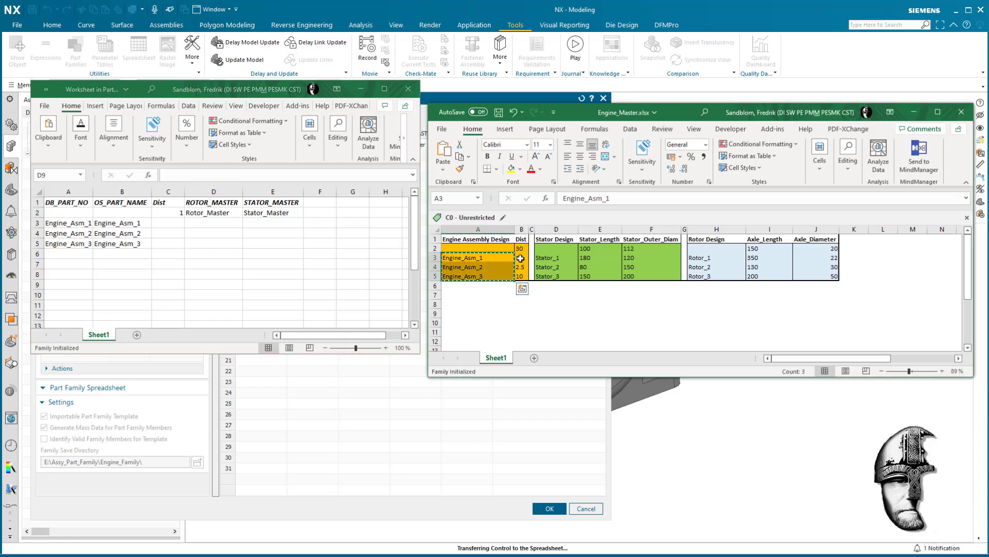
left_click(165, 201)
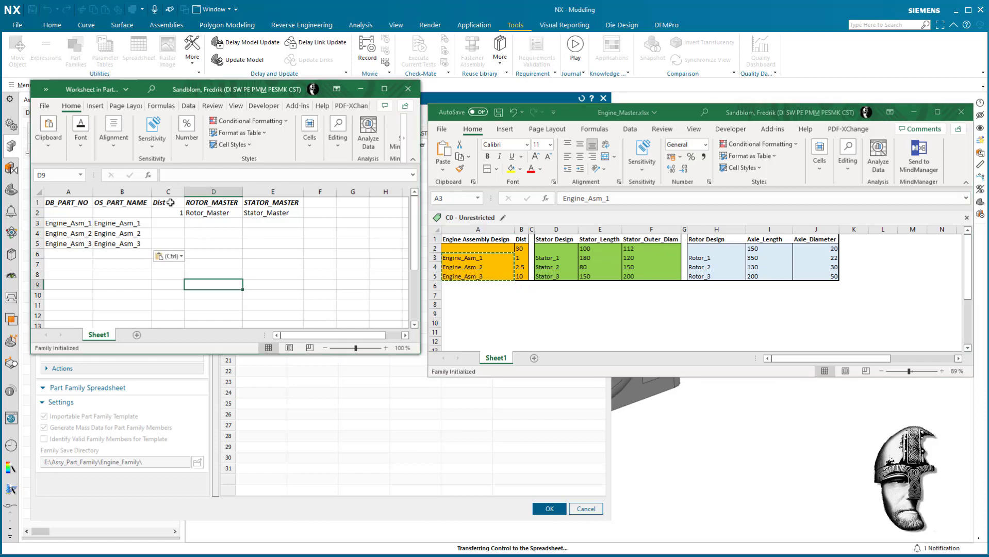
left_click(171, 202)
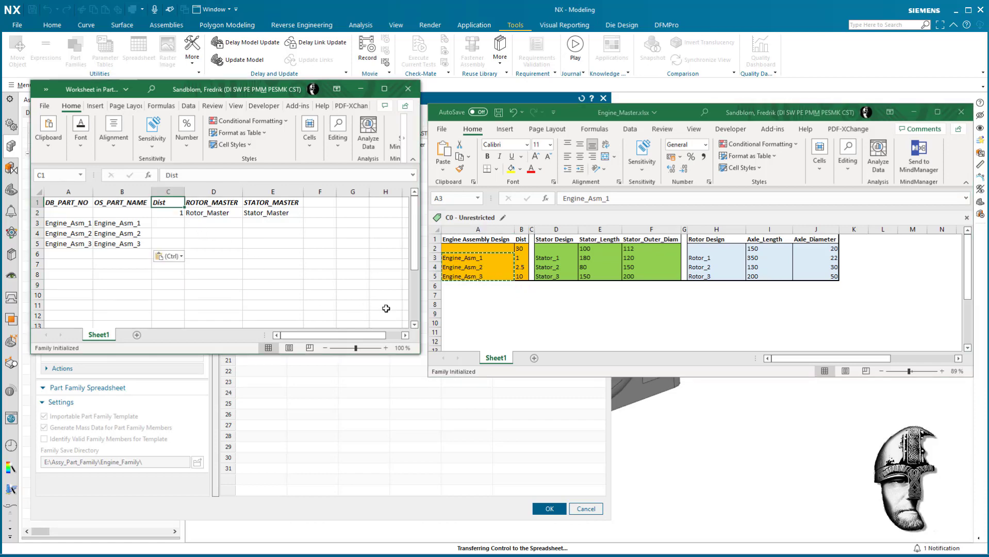
key("ctrl+c")
left_click(355, 205)
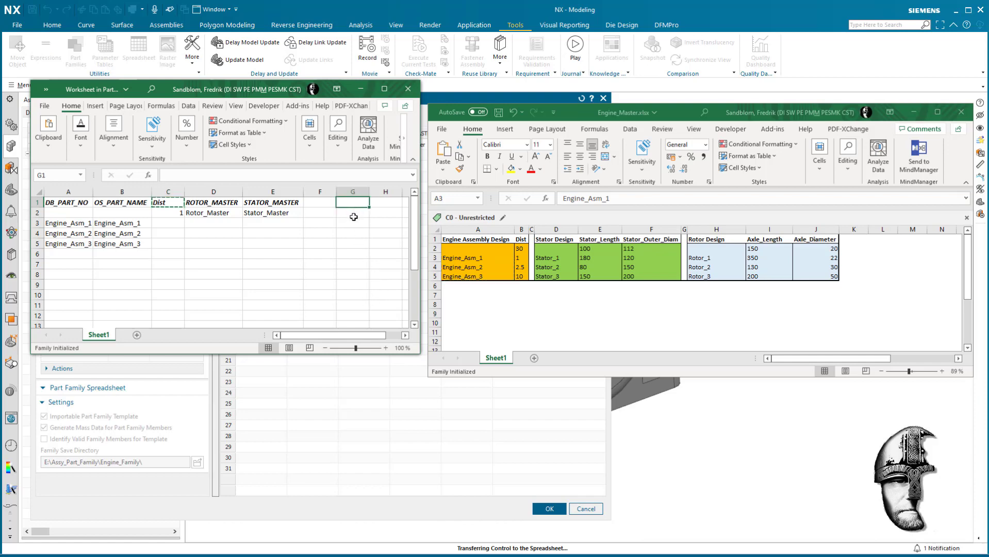
key("ctrl+v")
key("ctrl")
key("Escape")
left_click(351, 225)
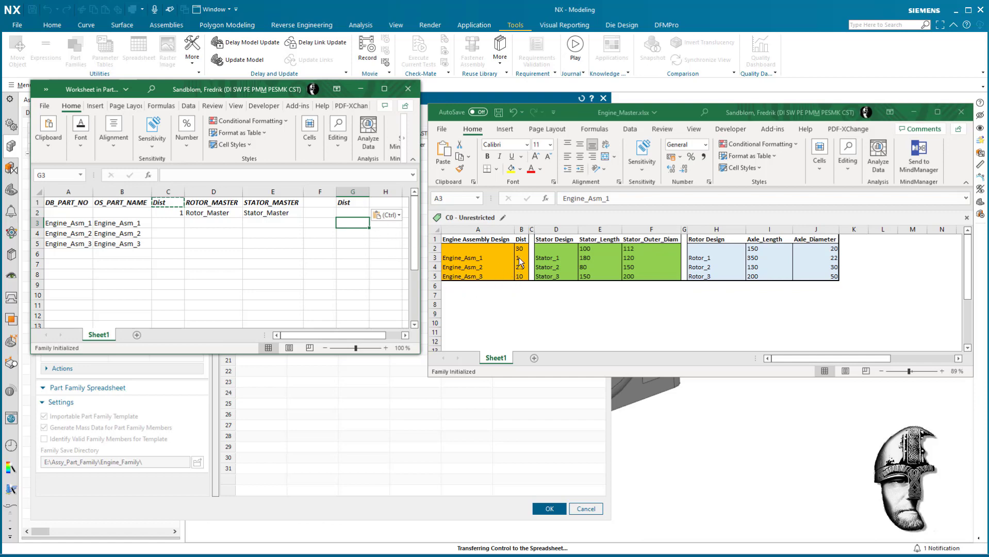
Step: Copy the Dist values of Engine_Asm_1 to Engine_Asm_3 from Engine_Master.xlsx and paste them as links in the helper column, starting in G3
left_click_drag(520, 262, 521, 277)
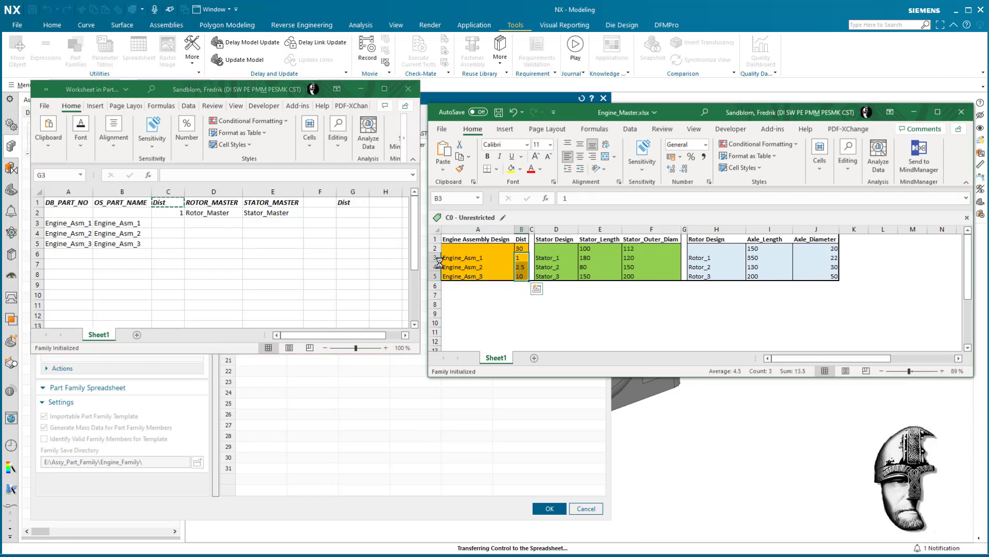
key("ctrl+c")
left_click(352, 225)
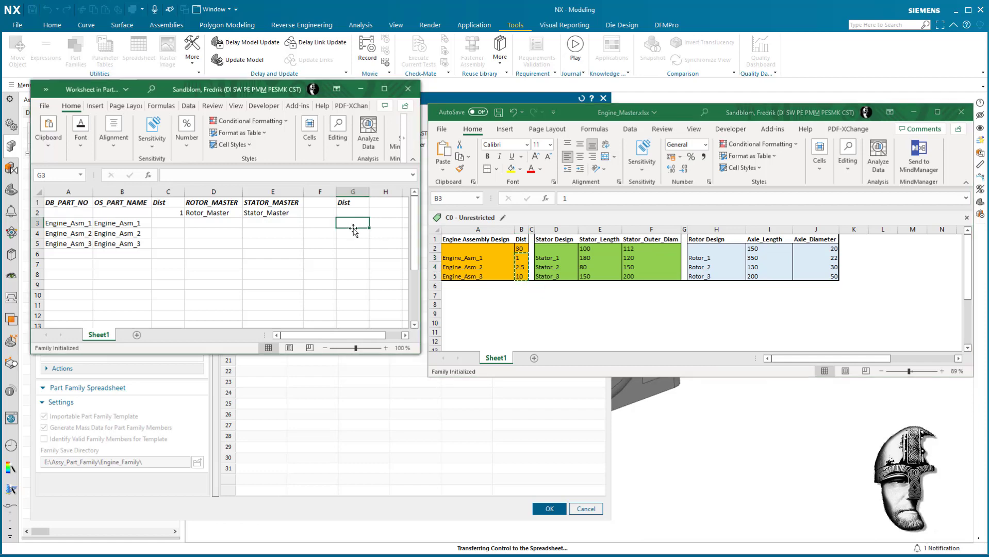
key("ctrl+v")
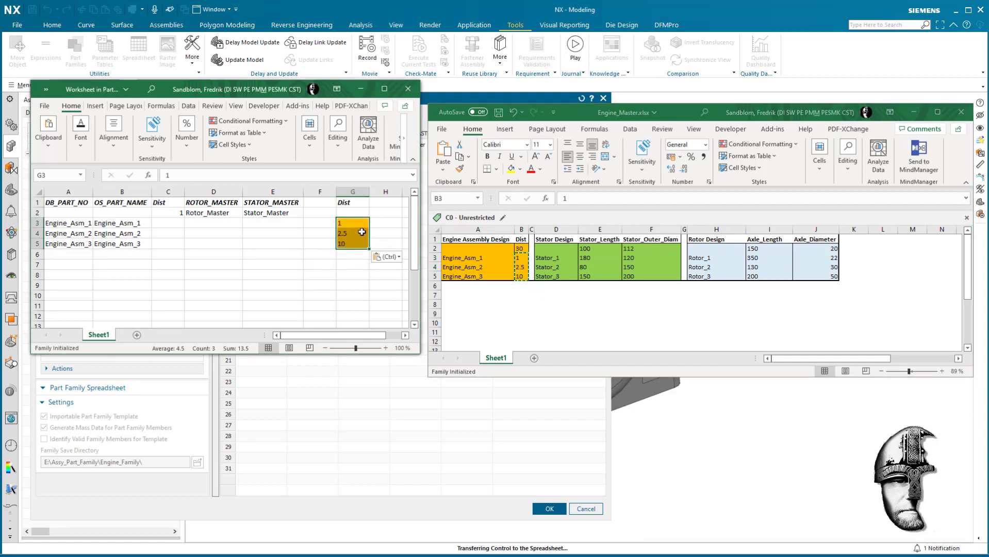
left_click(397, 257)
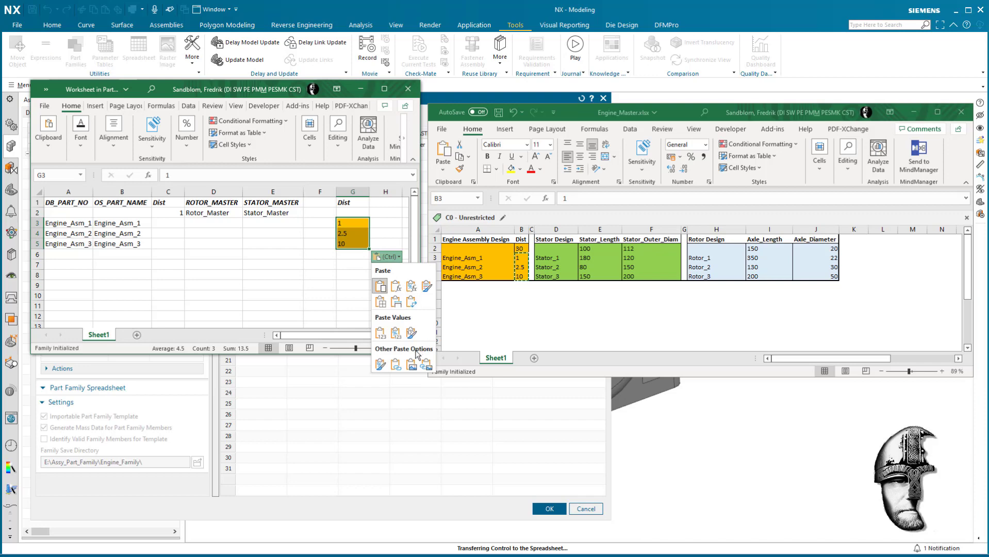
left_click(396, 365)
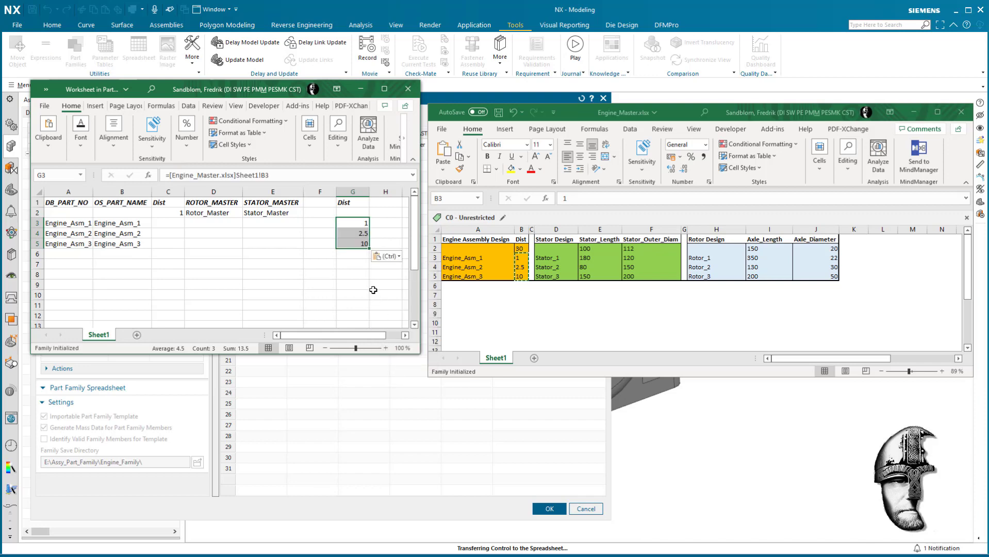
Step: Enter the formula =G3 in cell C3 of the Dist column and fill it down to C5
left_click(178, 224)
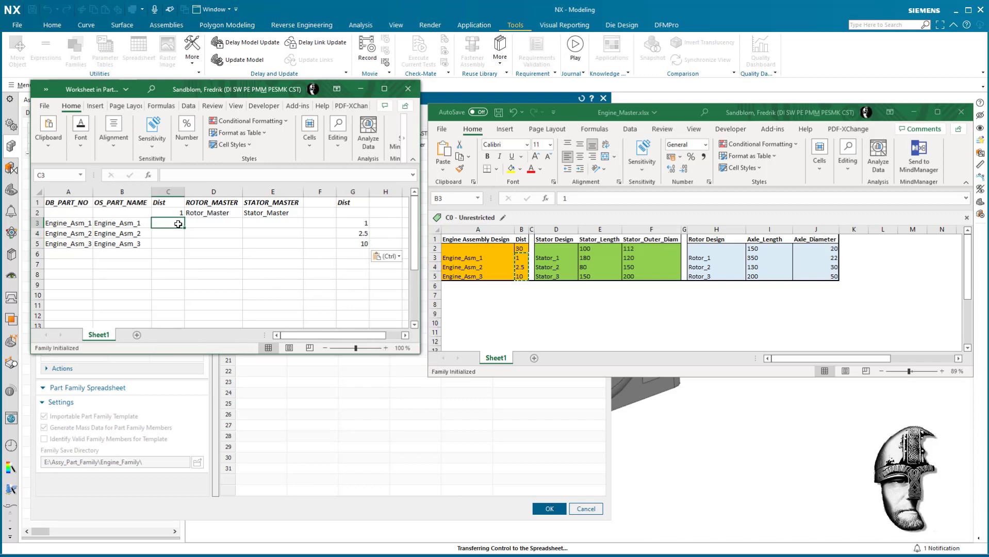
type("=")
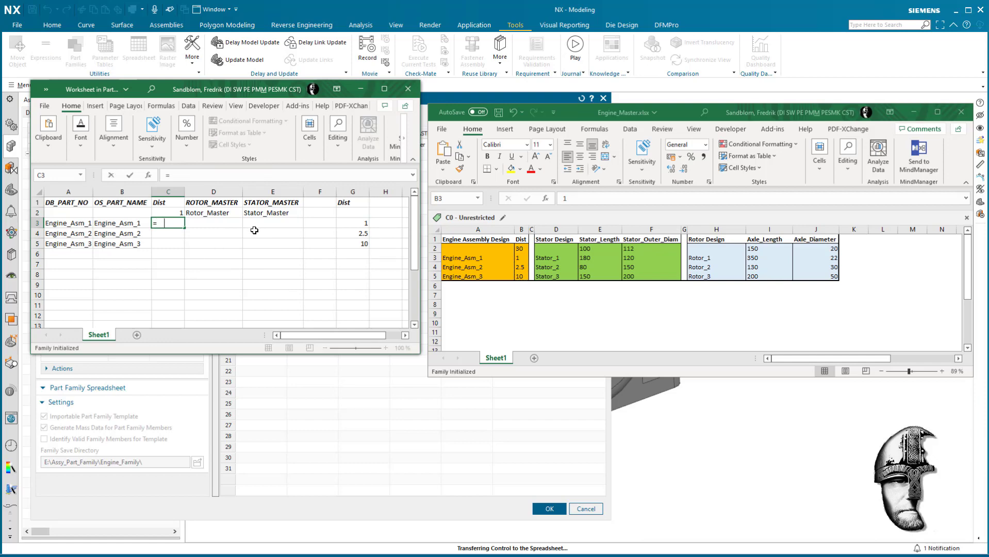
type("G3")
key("Return")
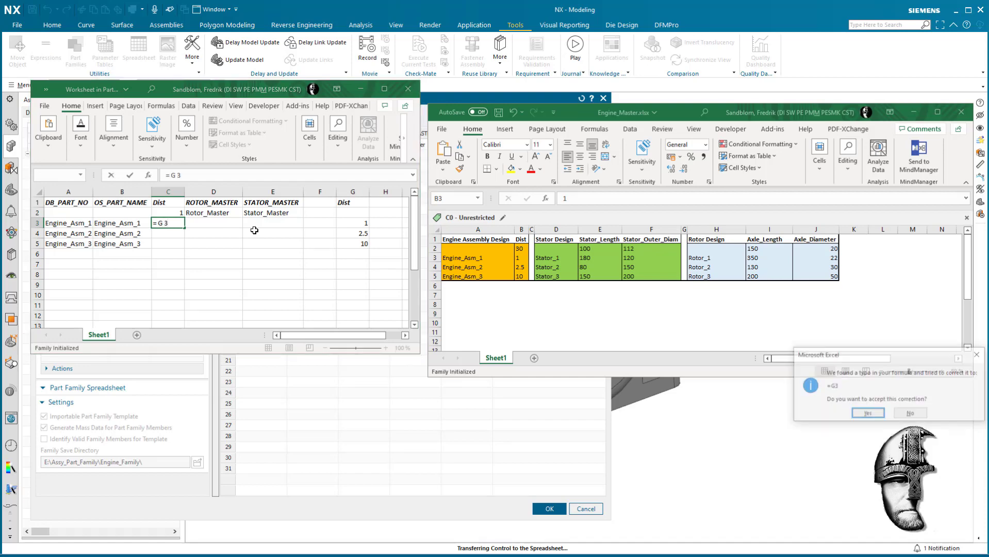
left_click(868, 414)
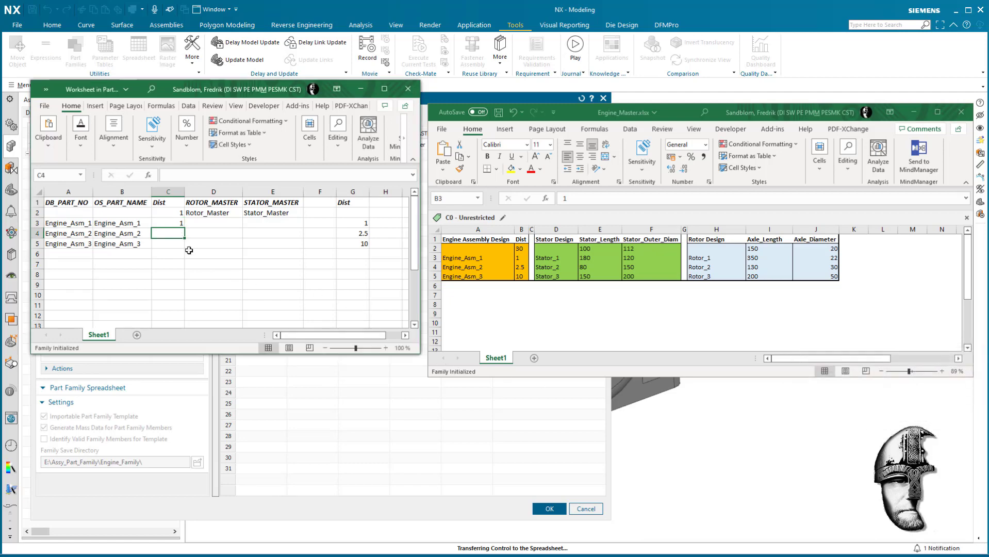
left_click(180, 225)
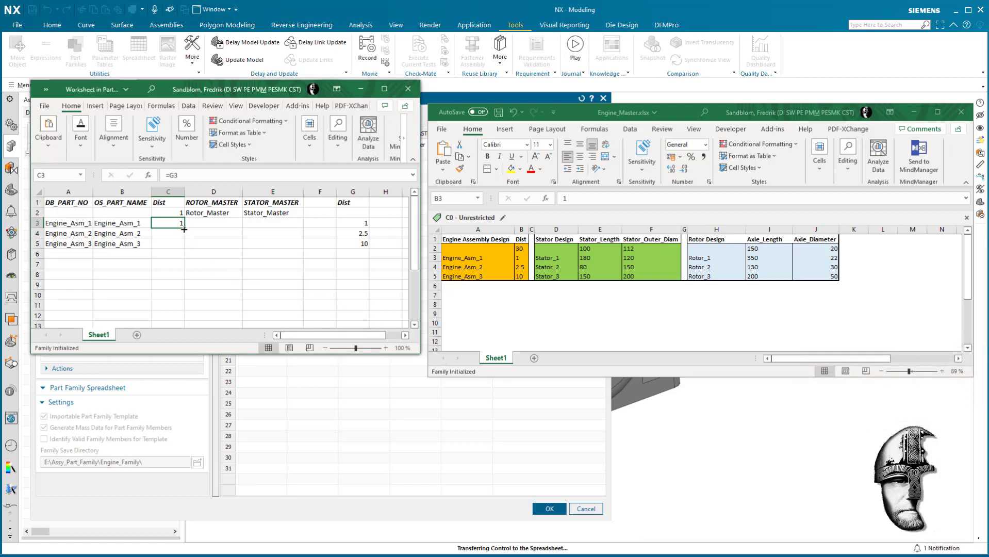
left_click_drag(184, 230, 192, 249)
left_click(273, 274)
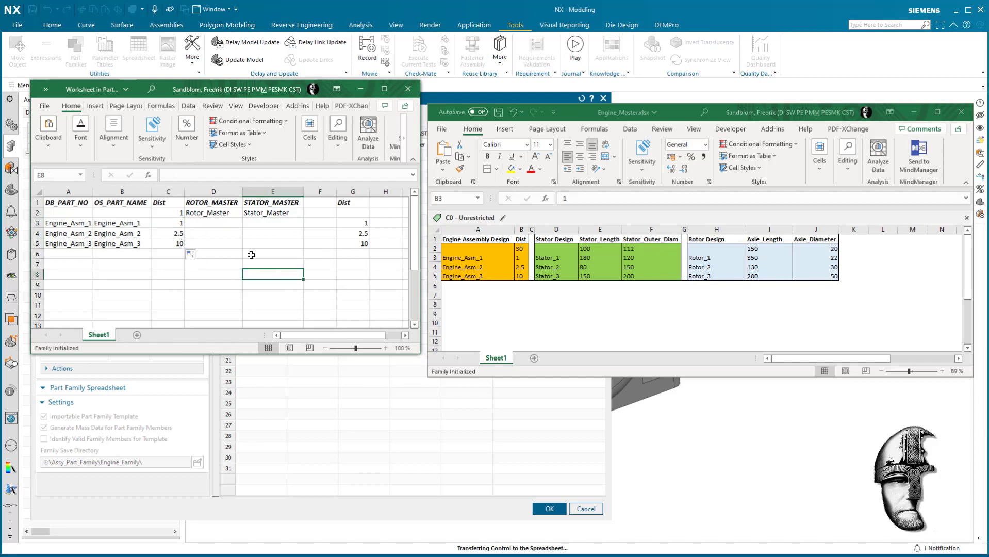
Step: Copy Stator_1 to Stator_3 from Engine_Master.xlsx and paste them as links under STATOR_MASTER, starting in E3
left_click(222, 224)
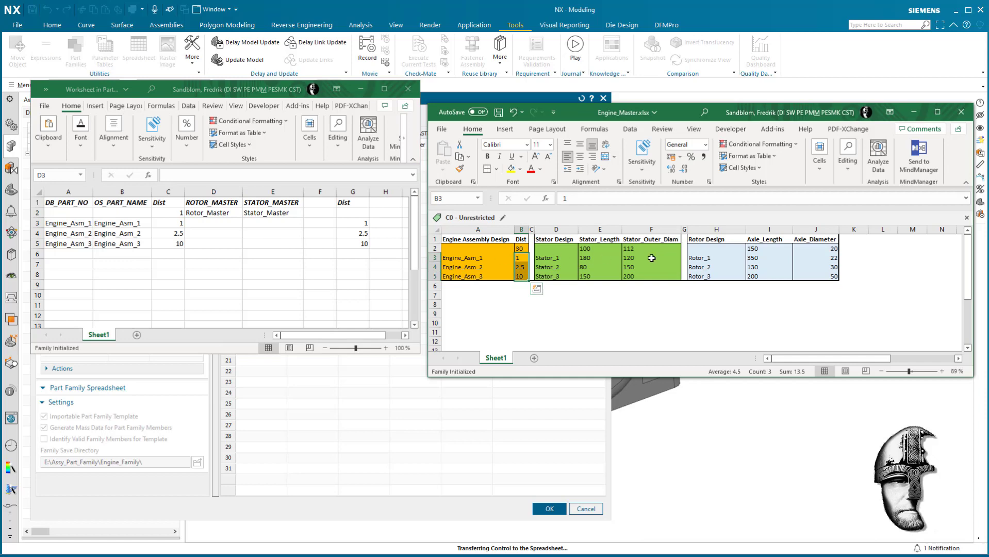
left_click(557, 259)
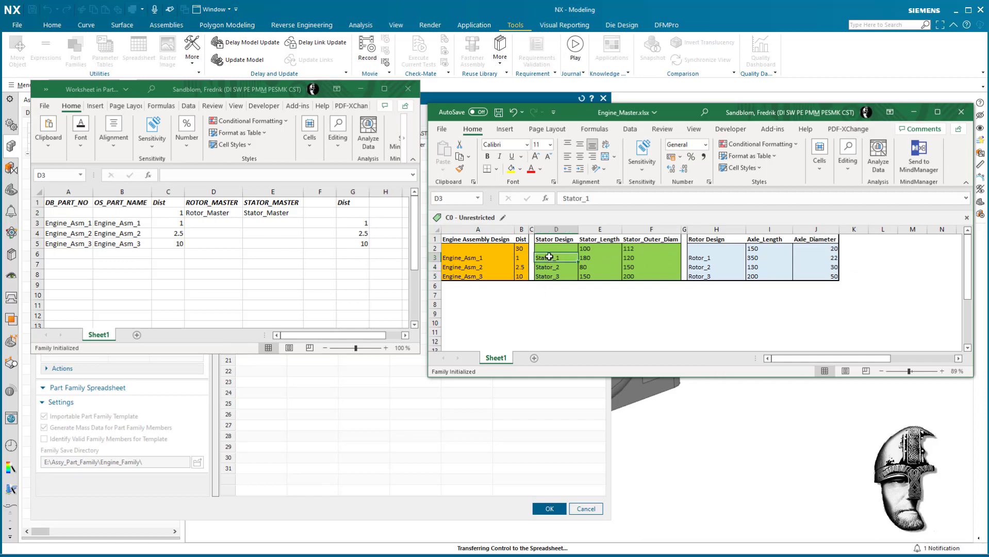
left_click_drag(550, 258, 553, 276)
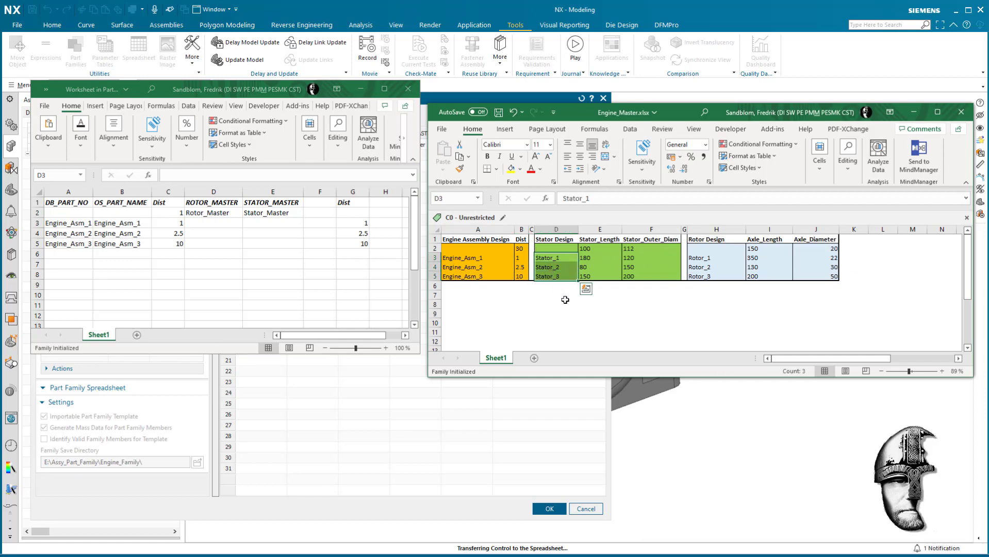
key("ctrl+c")
left_click(265, 224)
key("ctrl+v")
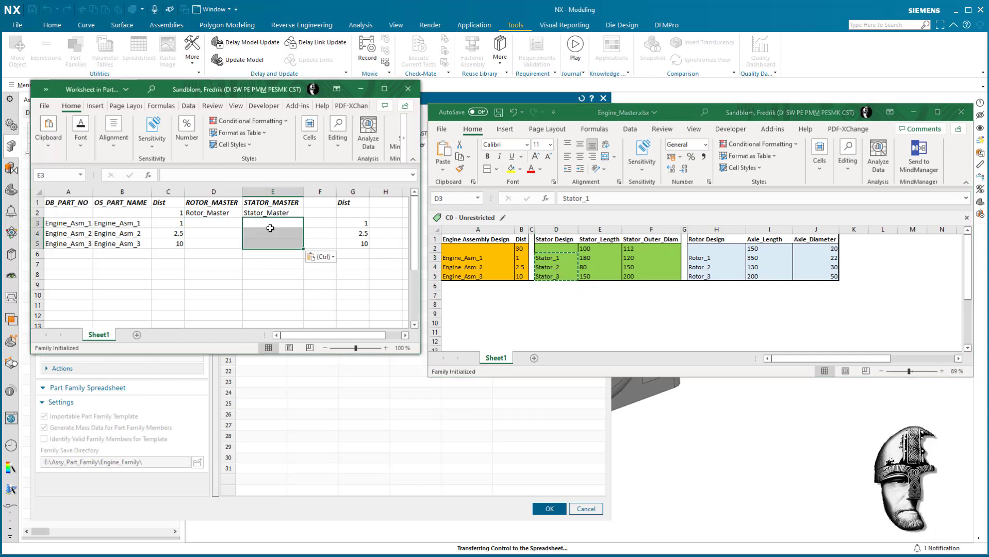
left_click(321, 256)
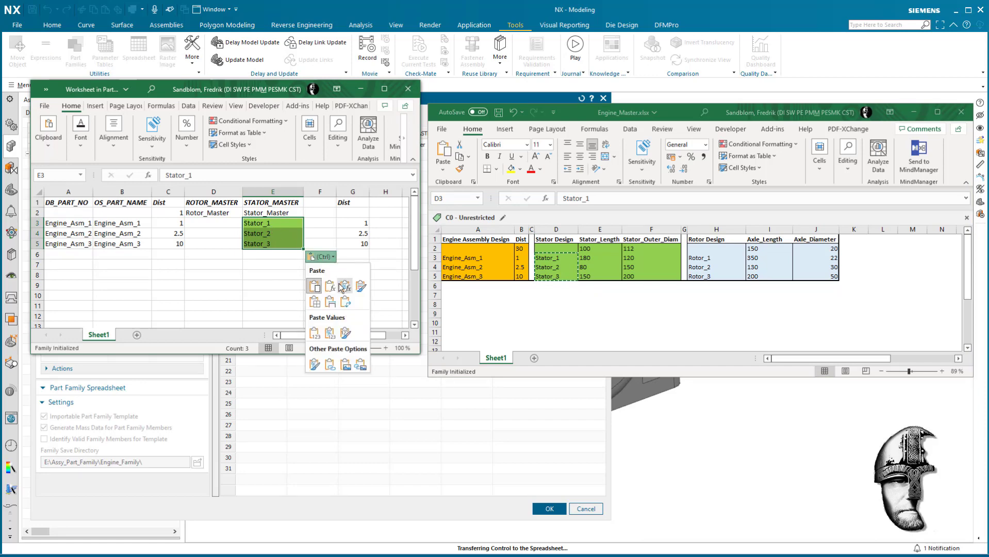
left_click(330, 364)
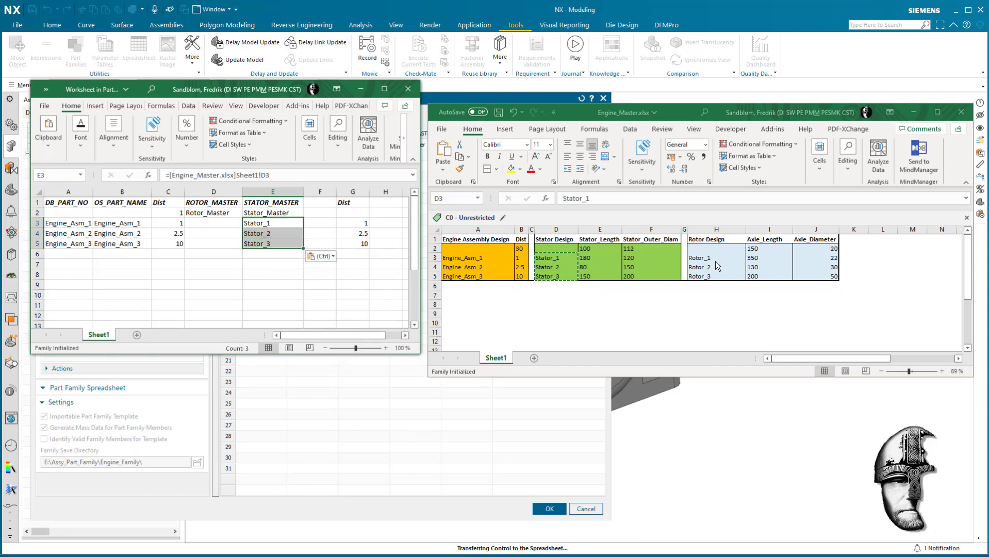
Step: Copy Rotor_1 to Rotor_3 from Engine_Master.xlsx and paste them as links under ROTOR_MASTER, starting in D3
left_click_drag(713, 258, 711, 274)
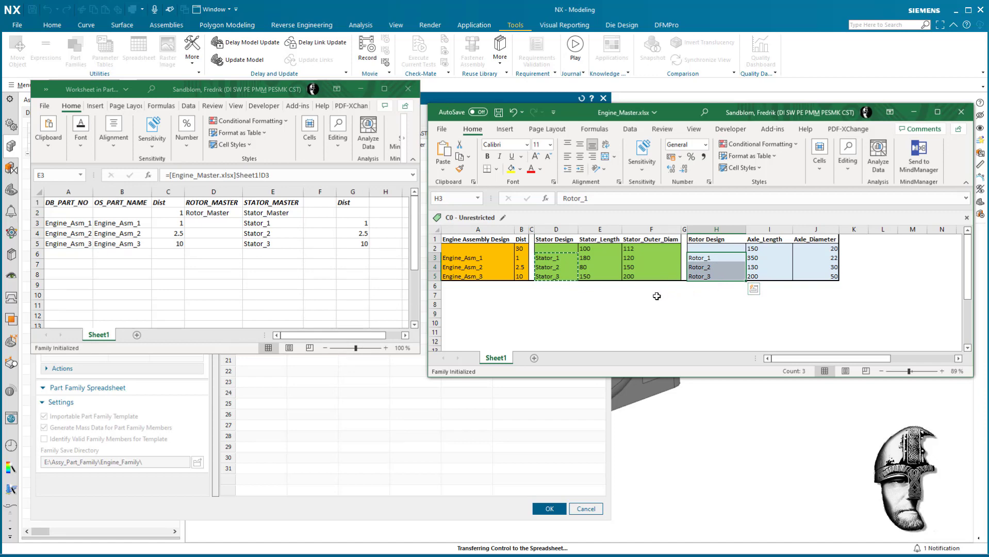
key("ctrl+c")
left_click(227, 226)
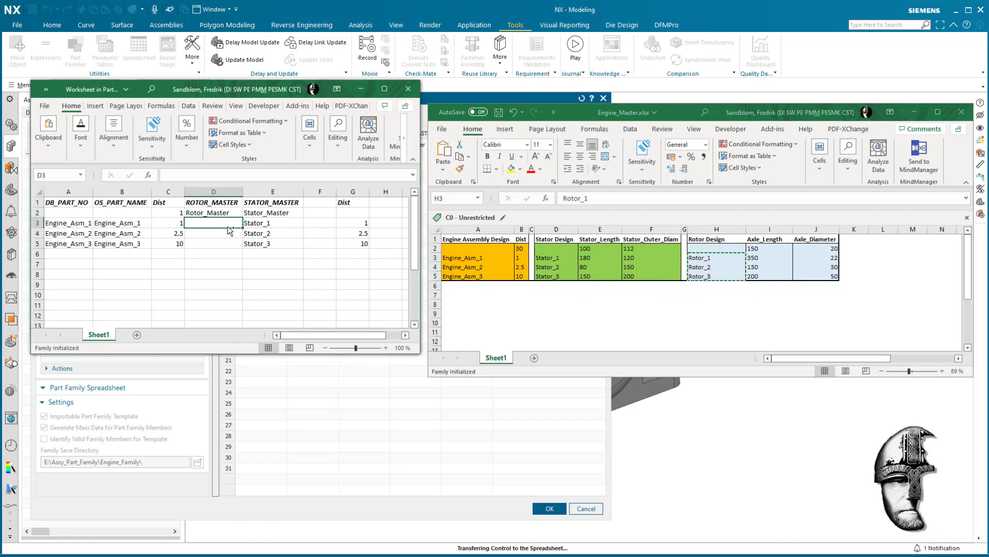
key("ctrl+v")
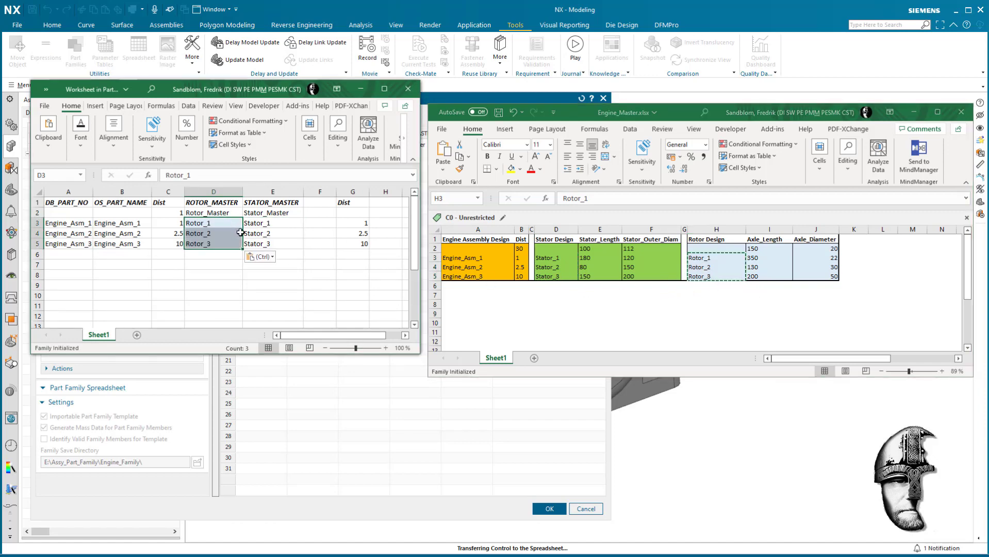
left_click(264, 257)
key("Escape")
left_click(353, 305)
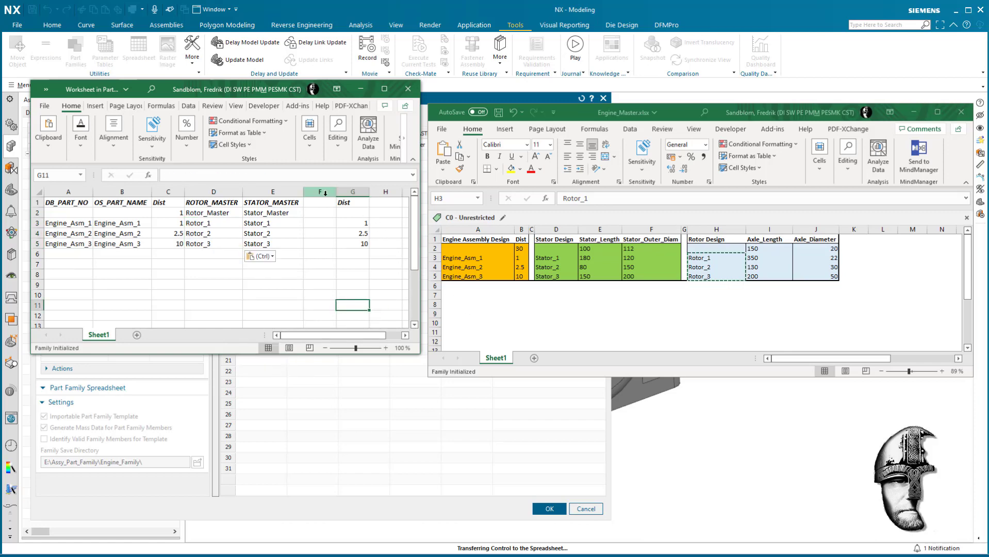
Step: Send the completed worksheet back to the Part Families dialog with the PartFamily add-in
left_click(298, 106)
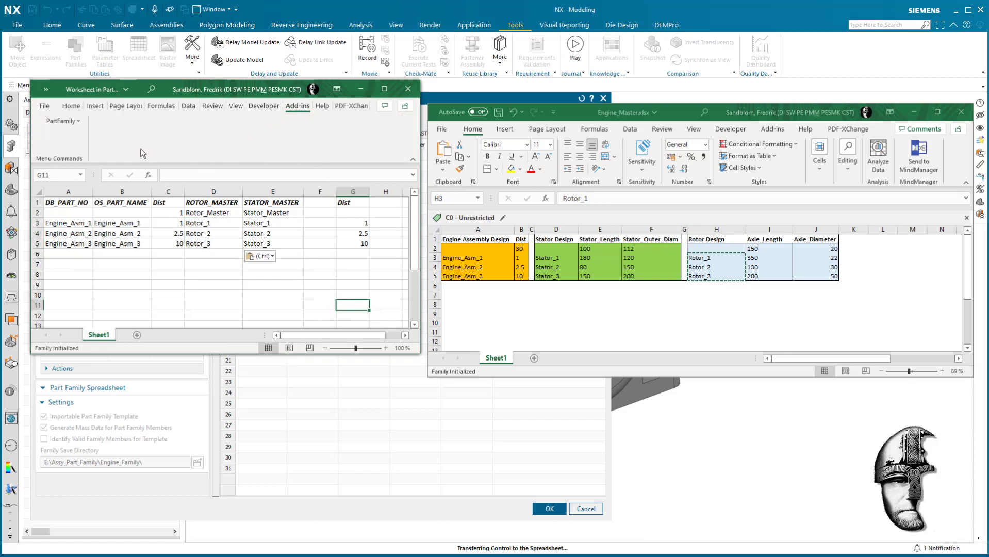
left_click(64, 121)
left_click(75, 135)
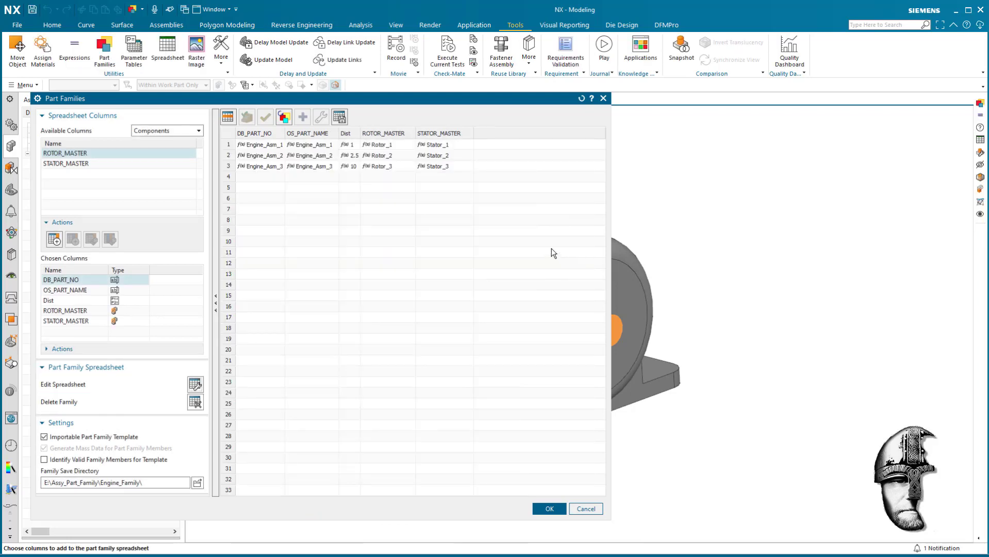
Step: Create the member parts for family rows 1 to 3, dismiss the report and accept the Part Families dialog
left_click_drag(230, 149, 229, 167)
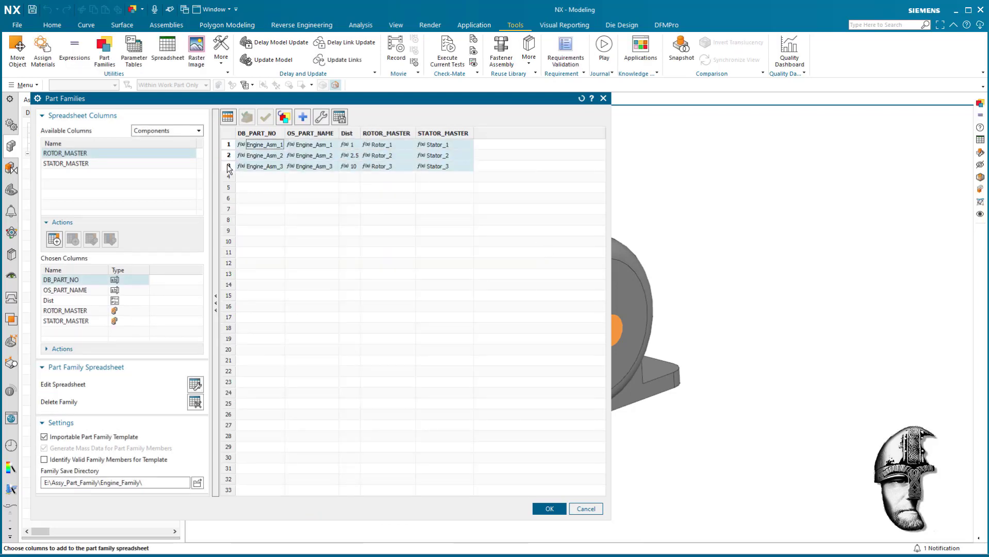
left_click(303, 117)
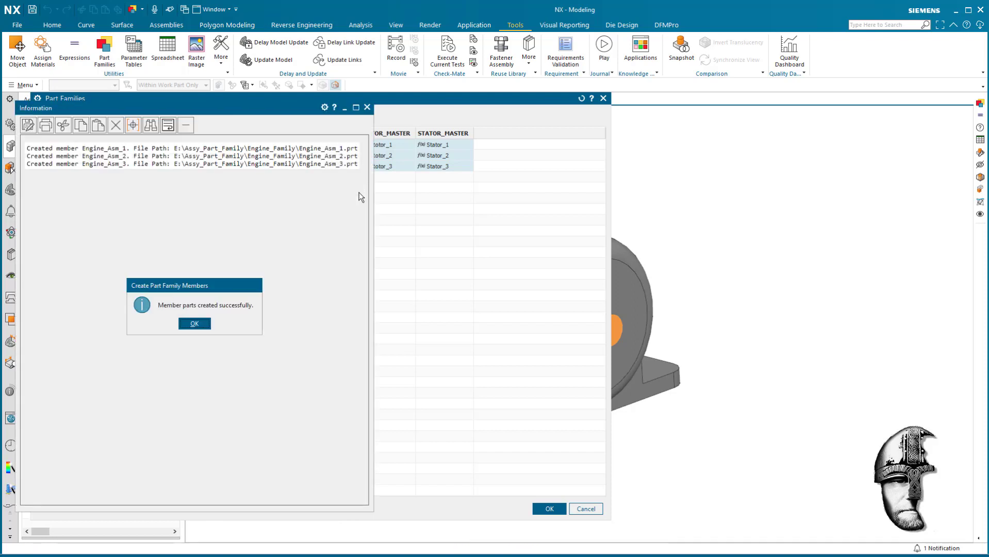
left_click(195, 323)
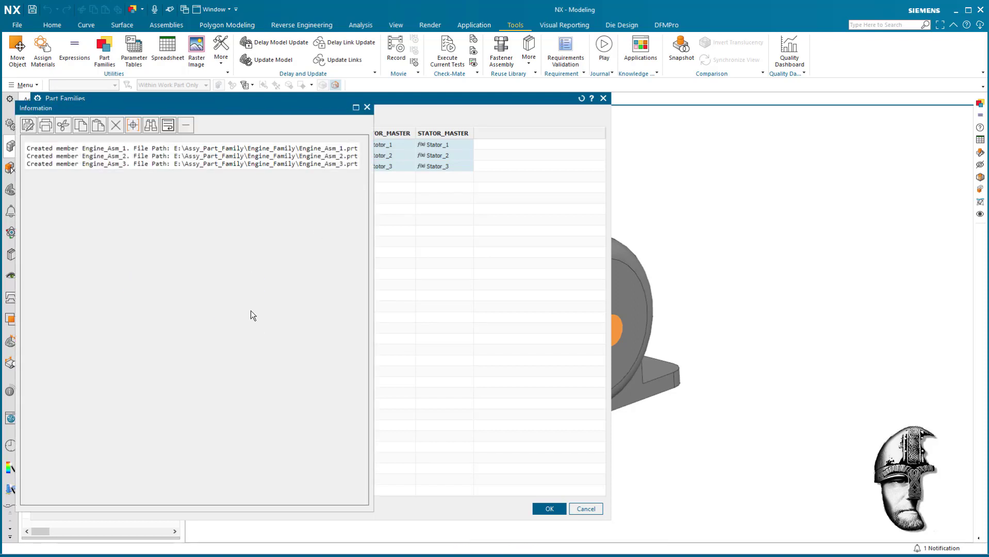
left_click(367, 107)
left_click(549, 509)
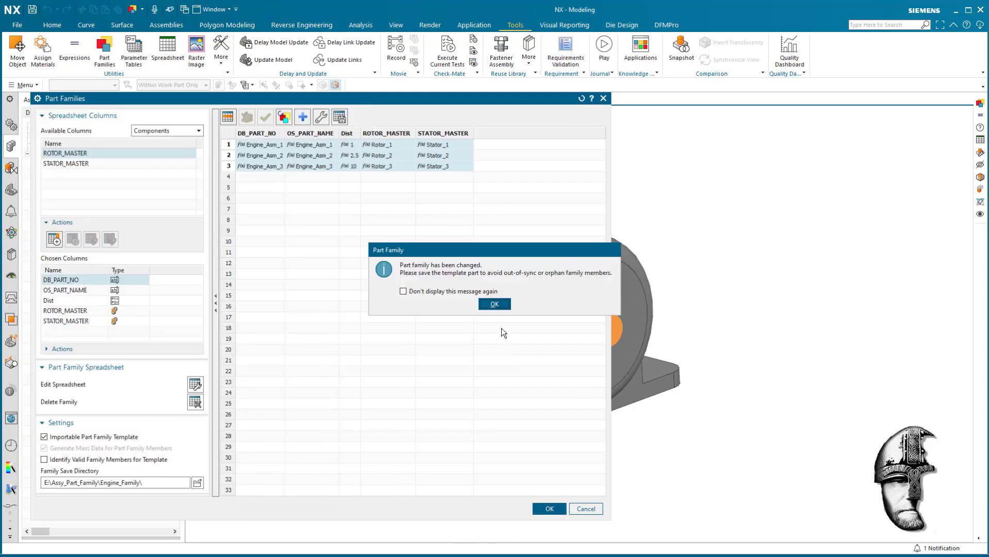
left_click(494, 303)
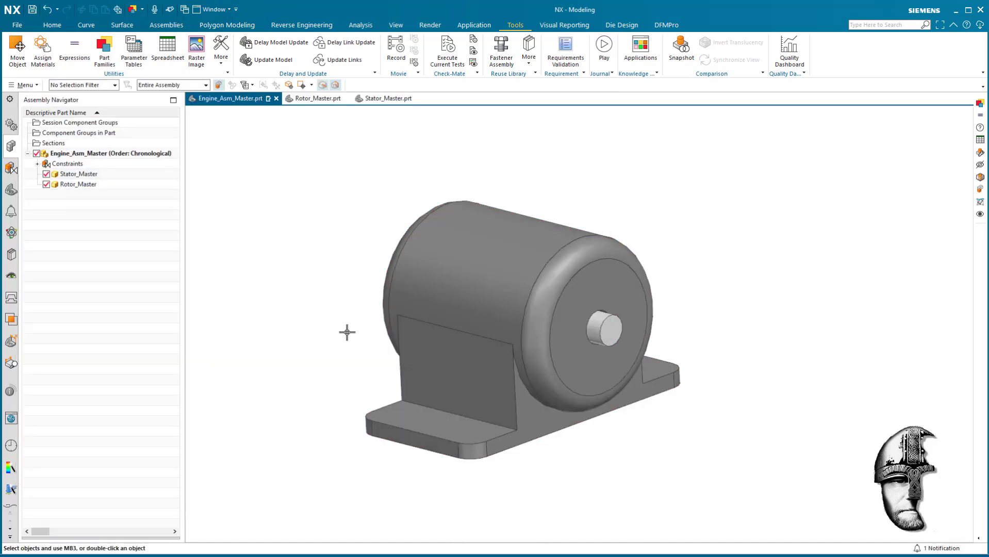
Step: Open the family member Engine_Asm_1.prt from the Engine_Family folder and view the whole assembly
key("ctrl+o")
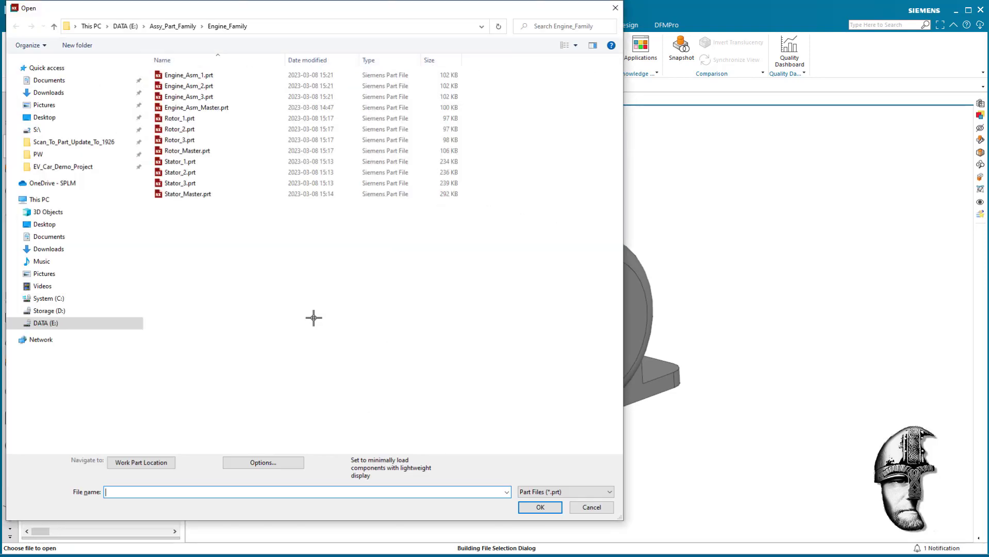
left_click(204, 77)
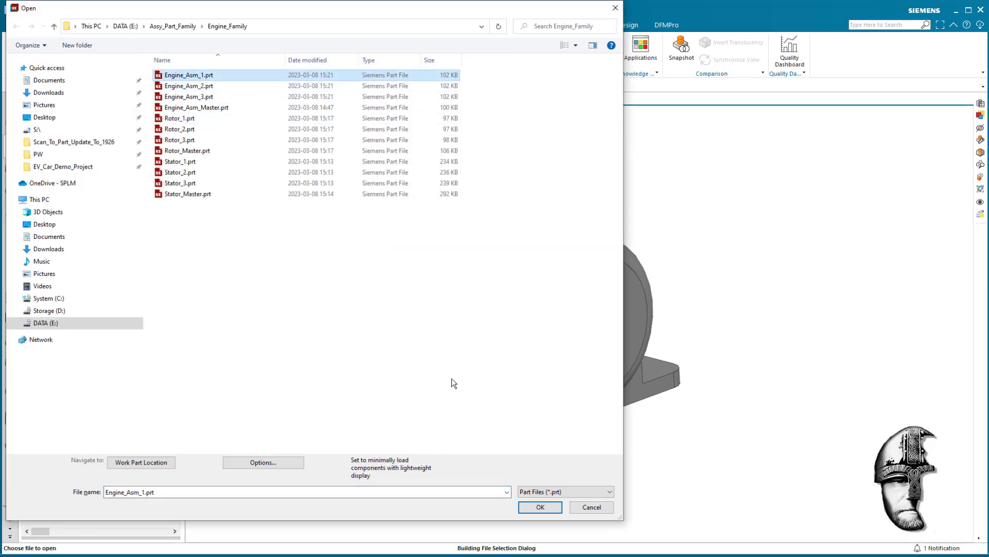
left_click(545, 503)
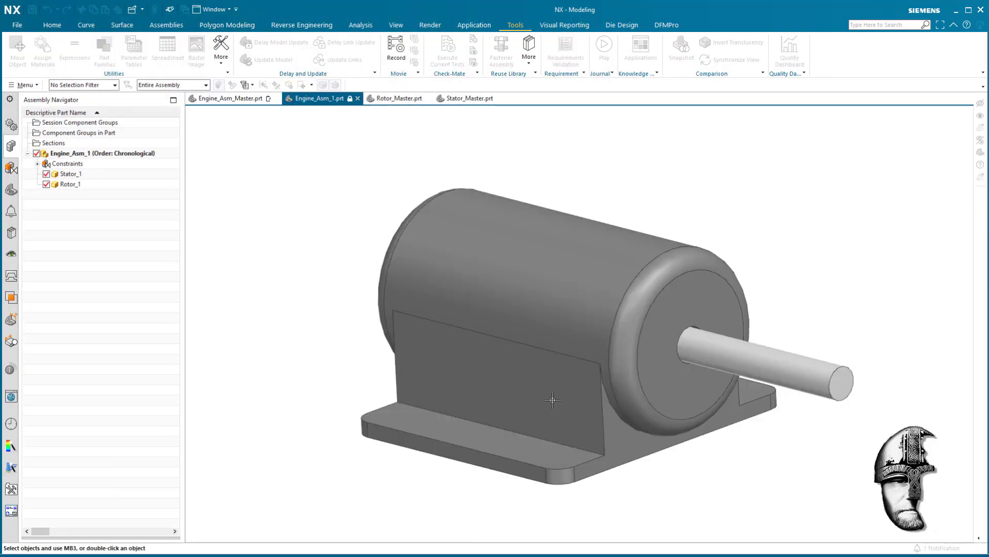
scroll(321, 356, "down", 3)
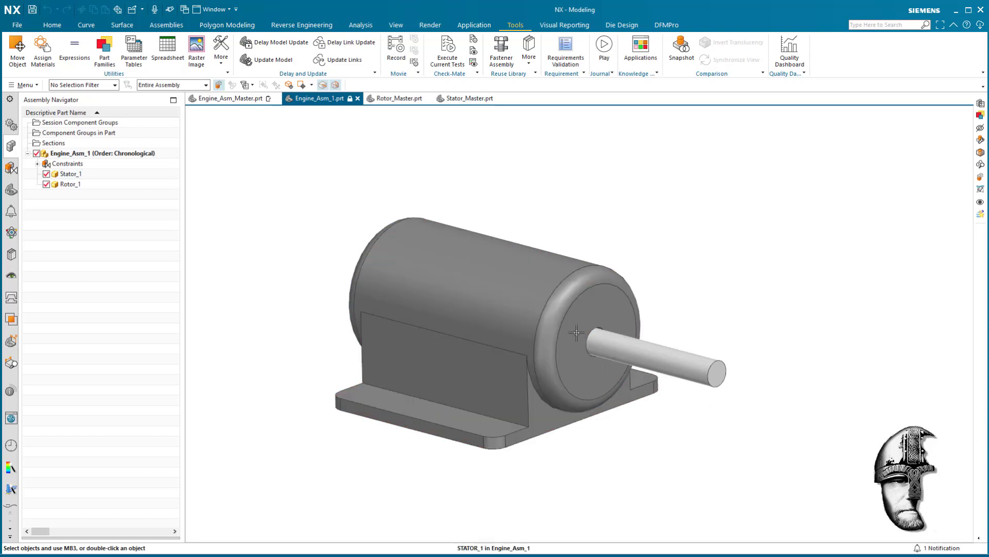
Step: Open the family member Engine_Asm_2.prt from the Engine_Family folder
key("ctrl+o")
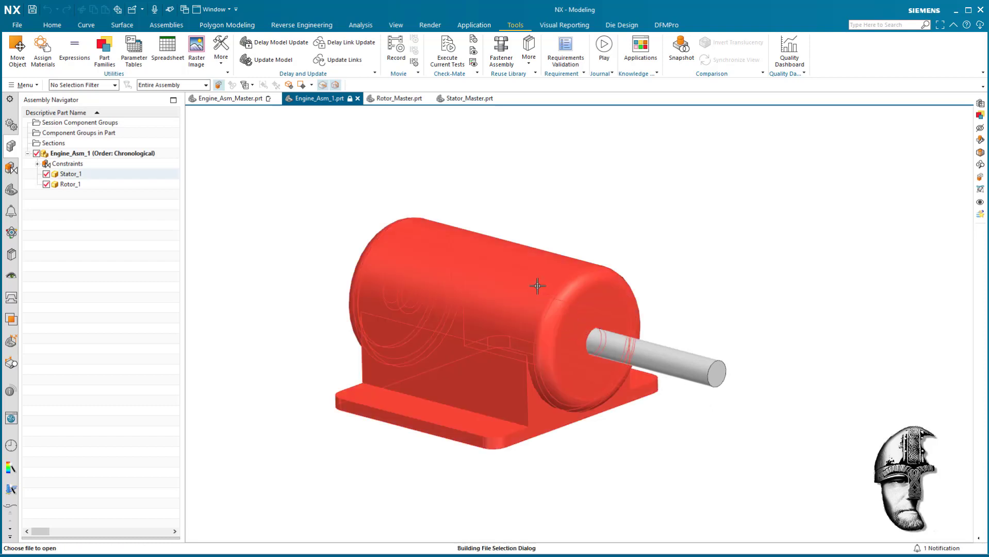
left_click(193, 75)
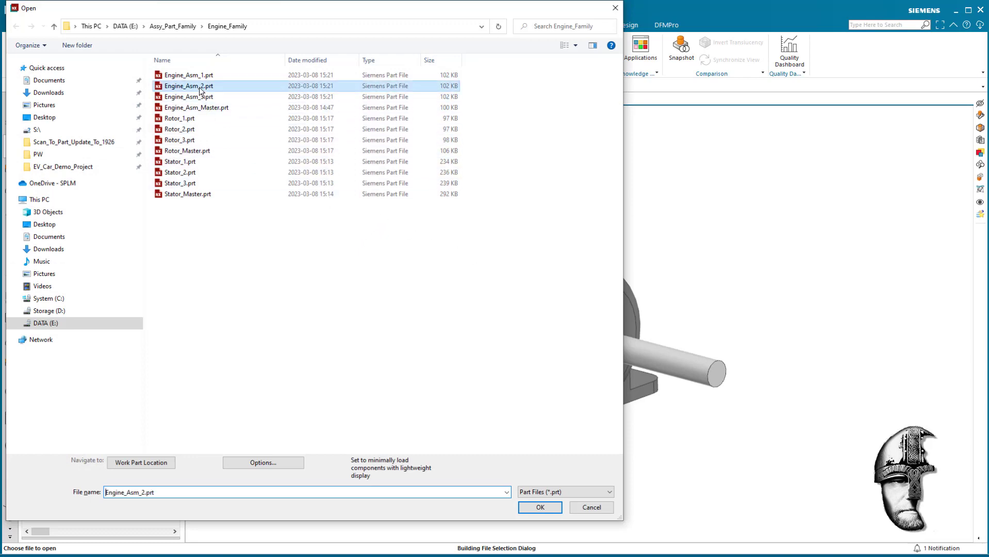
left_click(540, 507)
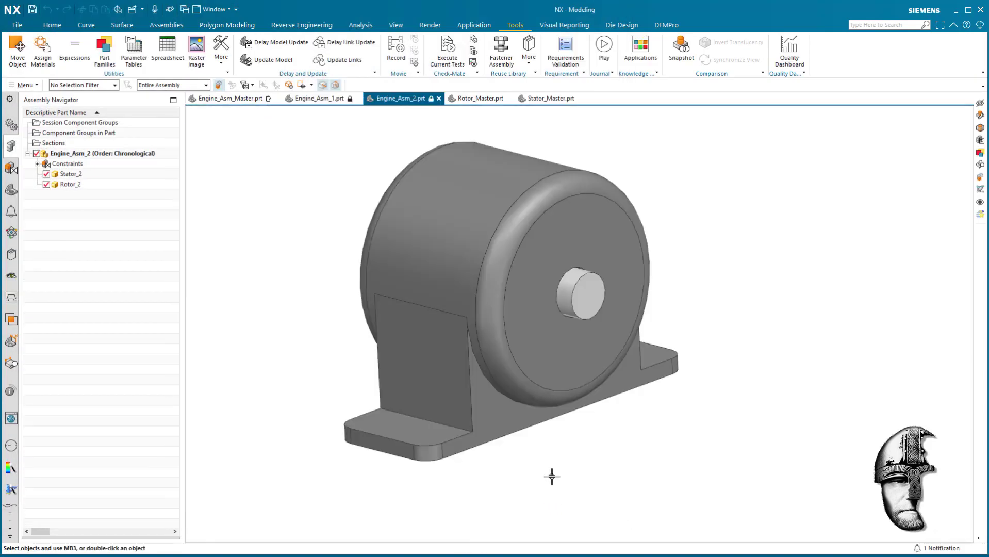
Step: Open the family member Engine_Asm_3.prt from the Engine_Family folder
key("ctrl+o")
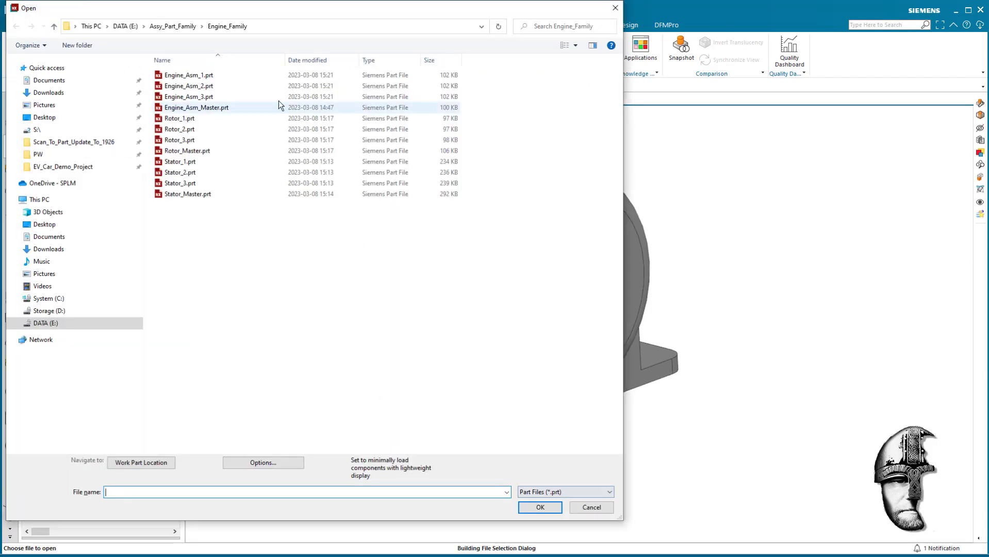
left_click(201, 98)
left_click(540, 507)
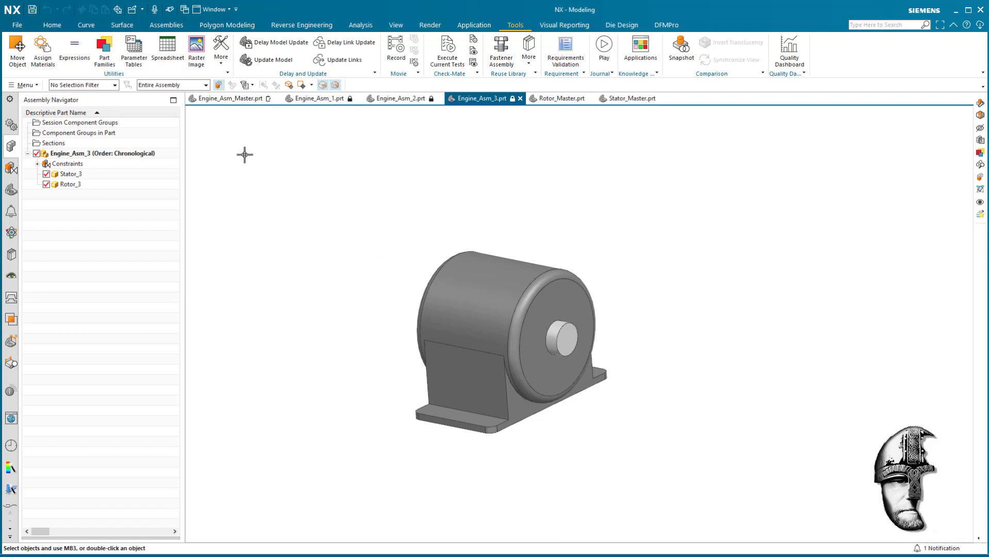
Step: Switch to Engine_Asm_Master.prt and open its Stator_Master component in its own window
left_click(231, 98)
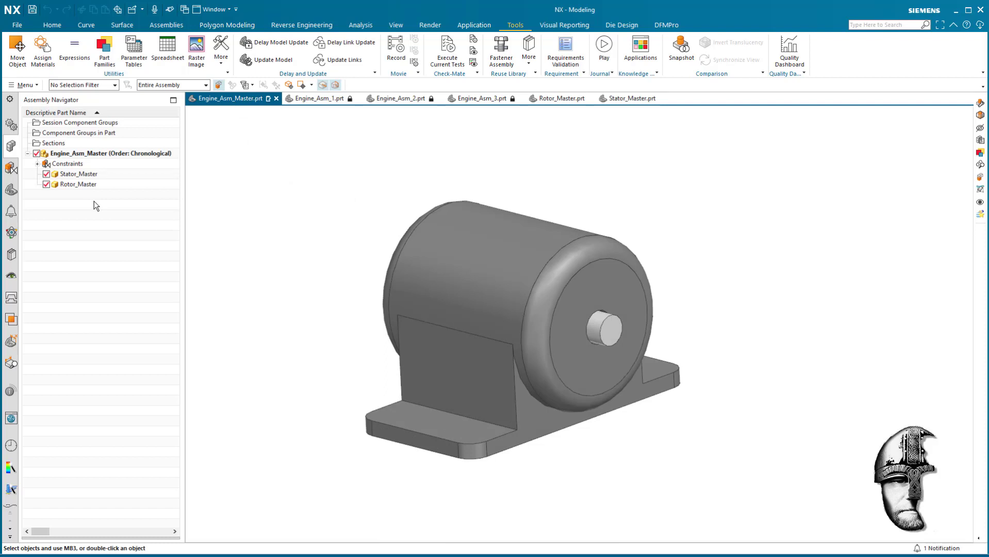
left_click(87, 175)
right_click(88, 176)
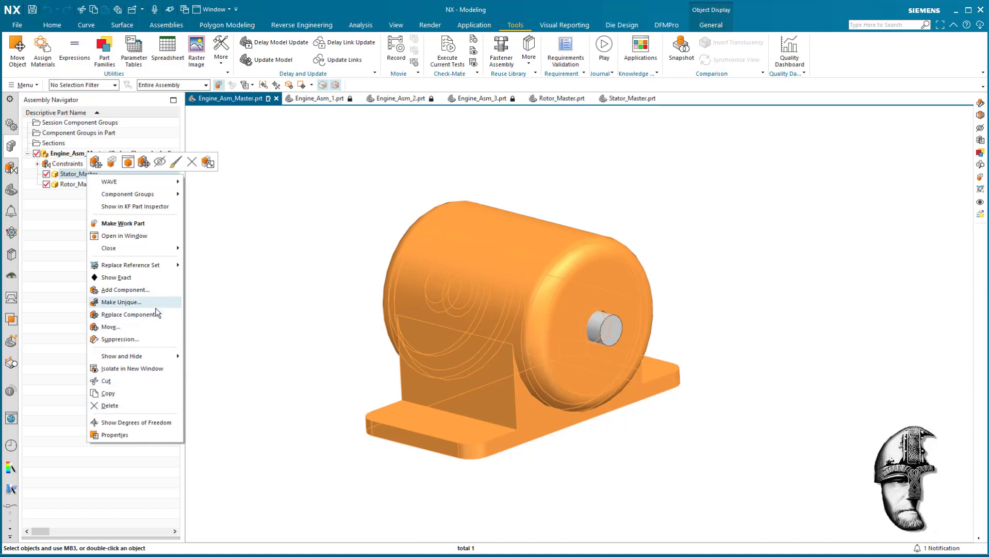
left_click(128, 162)
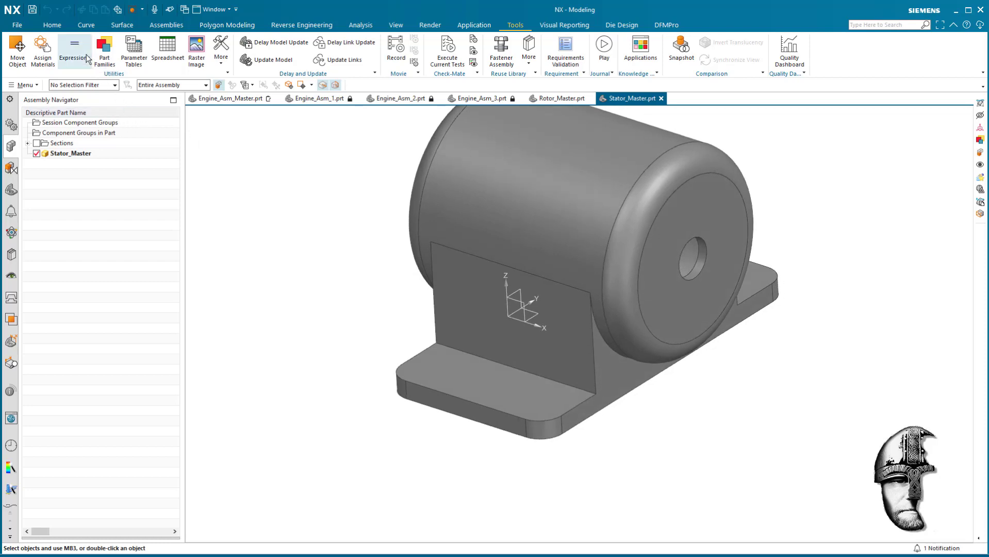
Step: Cut a simple 10 mm diameter hole through the body near the outer corner of the stator's base flange
left_click(52, 27)
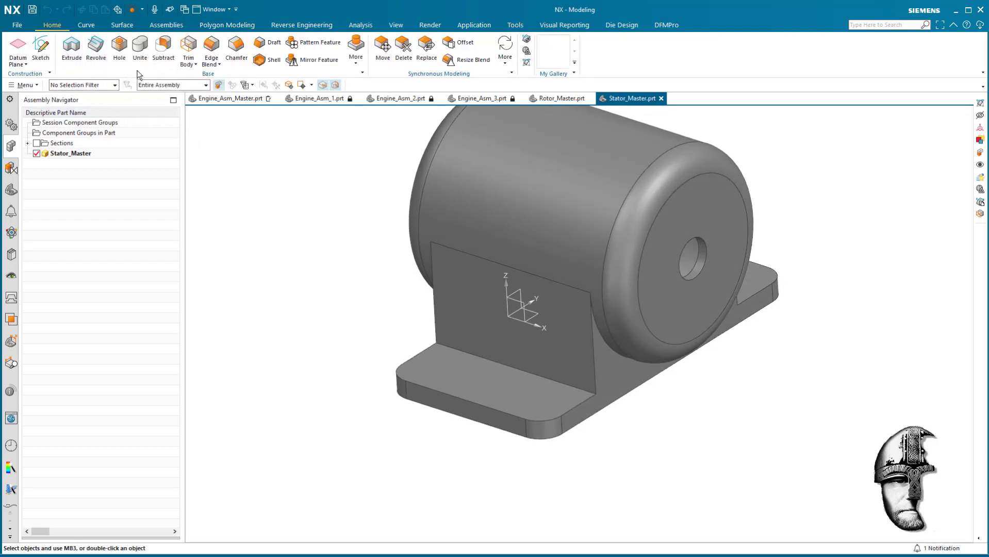
left_click(122, 46)
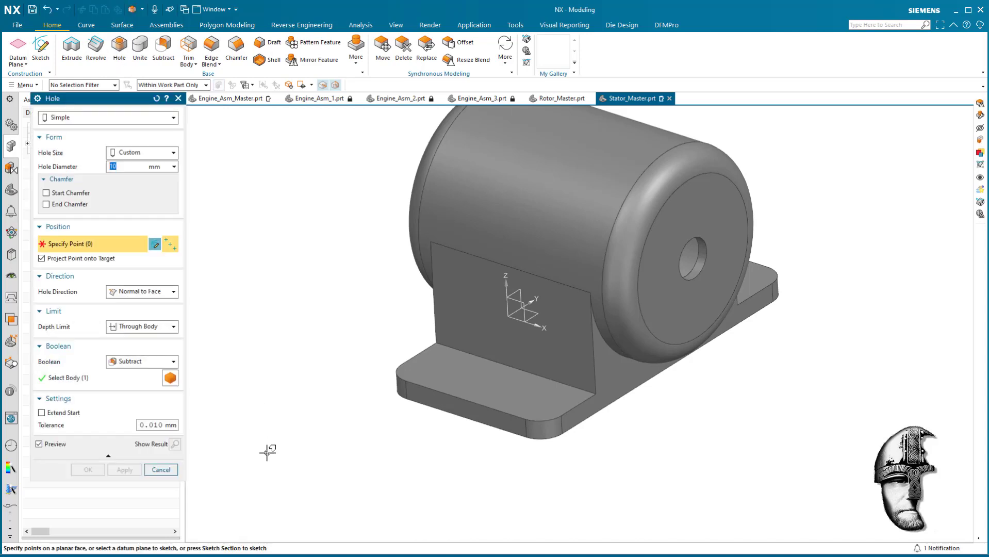
scroll(274, 447, "up", 1)
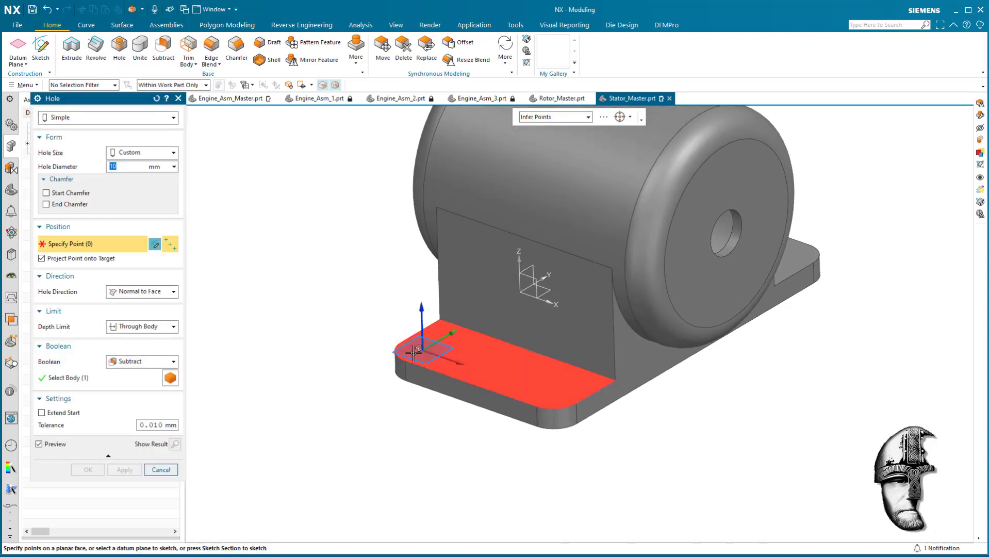
left_click(417, 348)
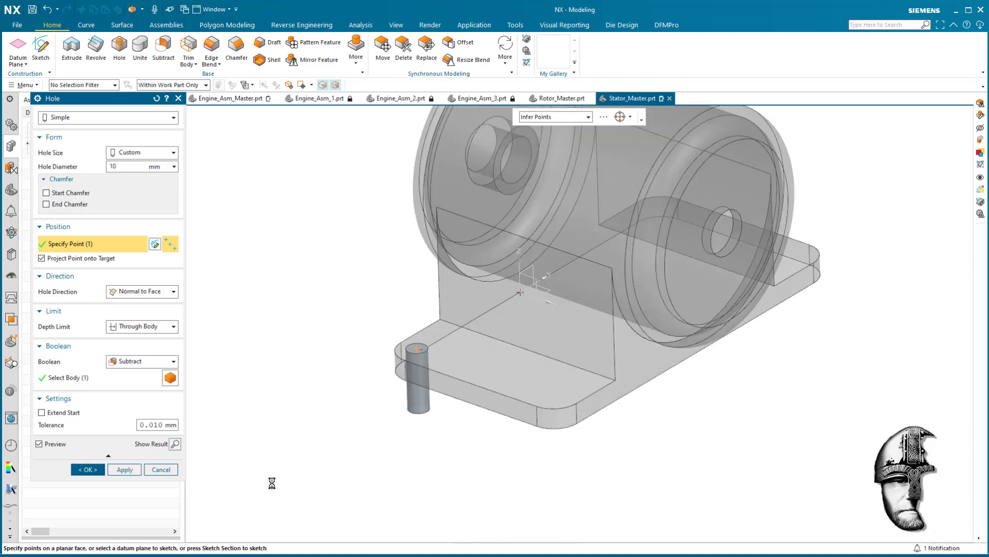
scroll(265, 471, "down", 2)
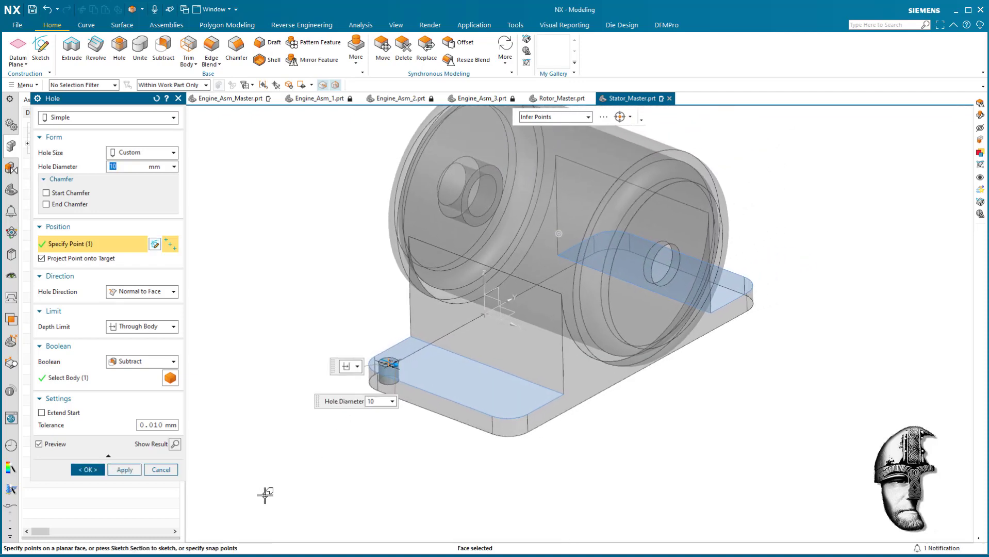
left_click(103, 472)
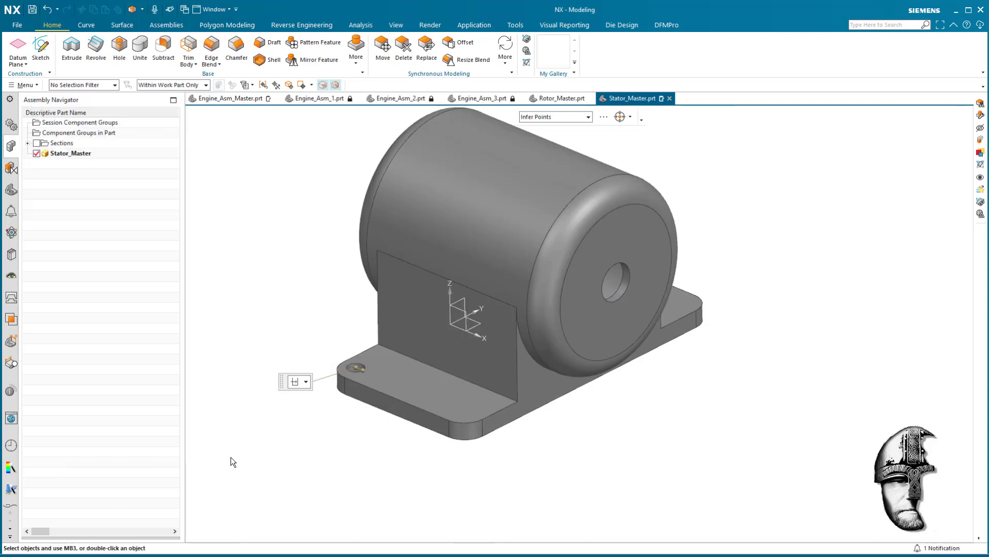
scroll(361, 432, "up", 3)
middle_click_drag(361, 431, 360, 432)
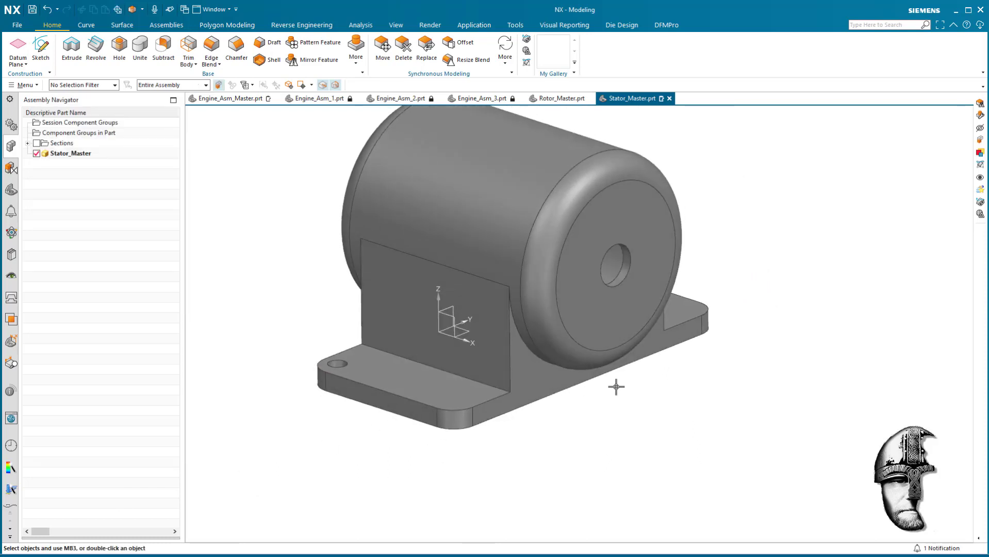
Step: Mirror the hole's face about the mid-plane between the two end faces of the base, using Mirror Face
mouse_move(616, 387)
middle_mouse_down()
mouse_move(603, 398)
mouse_move(217, 314)
mouse_move(198, 218)
middle_mouse_up()
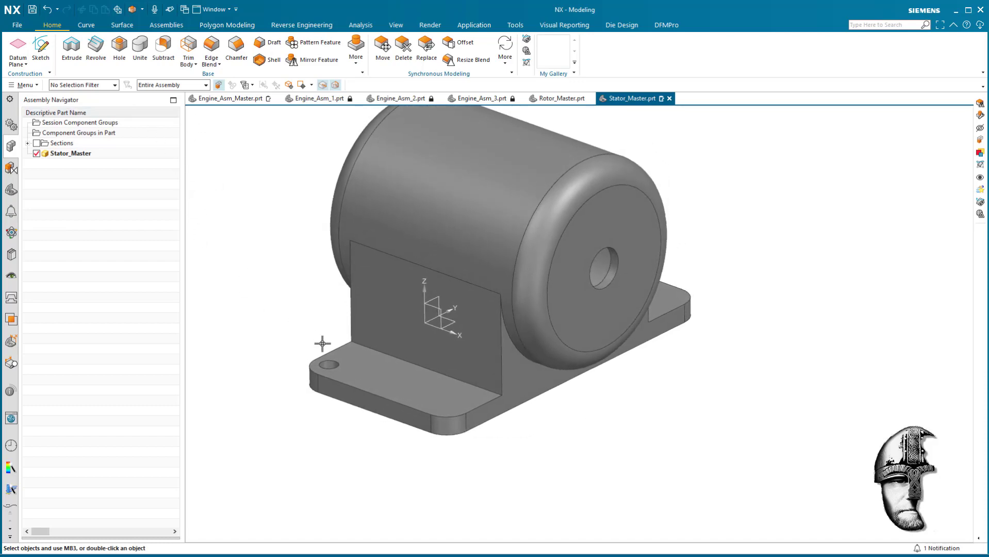
mouse_move(531, 402)
middle_mouse_down()
mouse_move(559, 401)
mouse_move(646, 318)
middle_mouse_up()
middle_click_drag(361, 261, 185, 267)
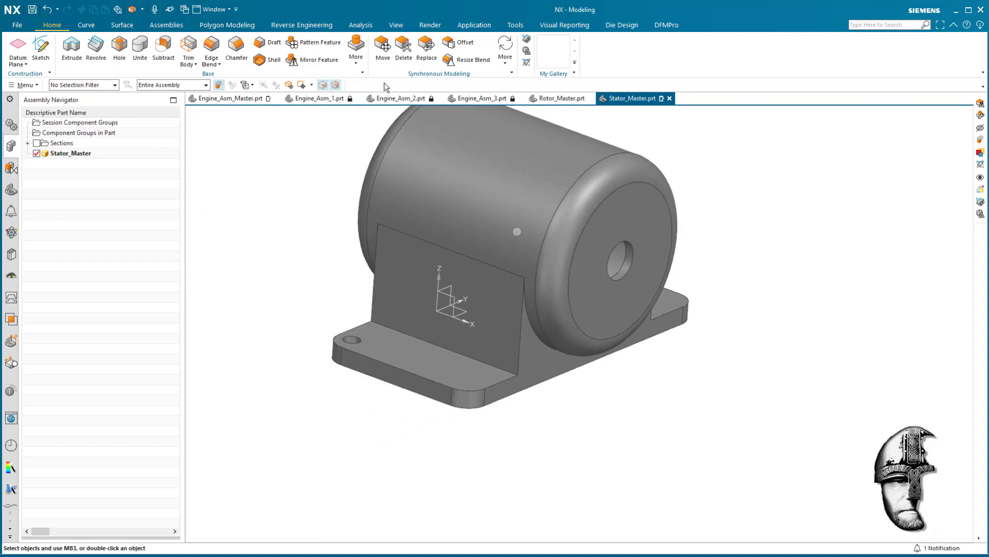
left_click(355, 49)
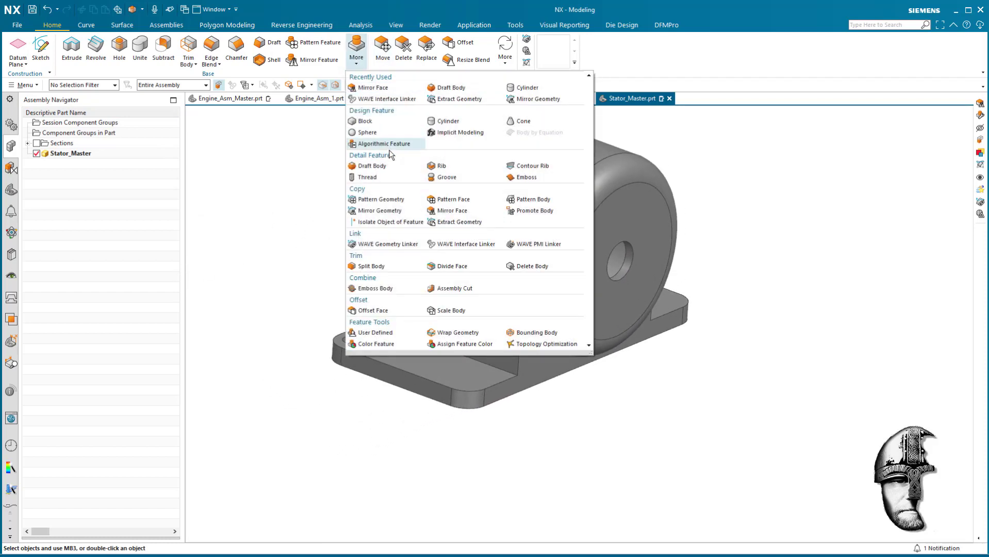
left_click(450, 210)
left_click(360, 338)
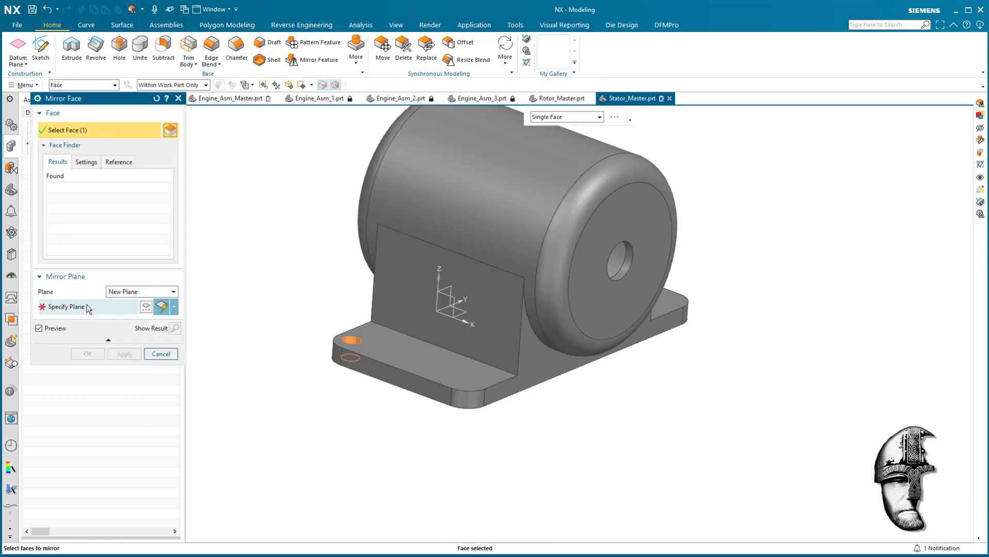
middle_click_drag(261, 309, 396, 355)
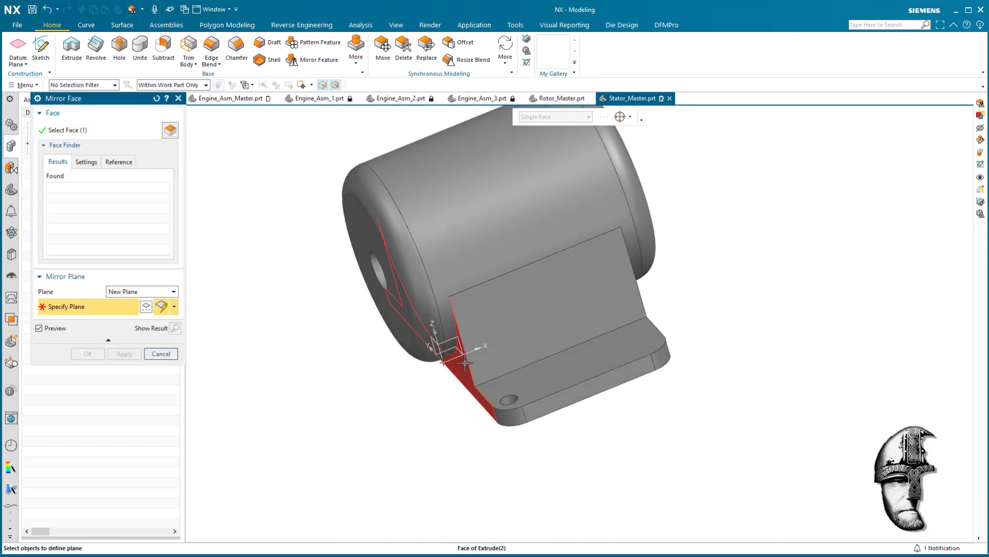
left_click(465, 362)
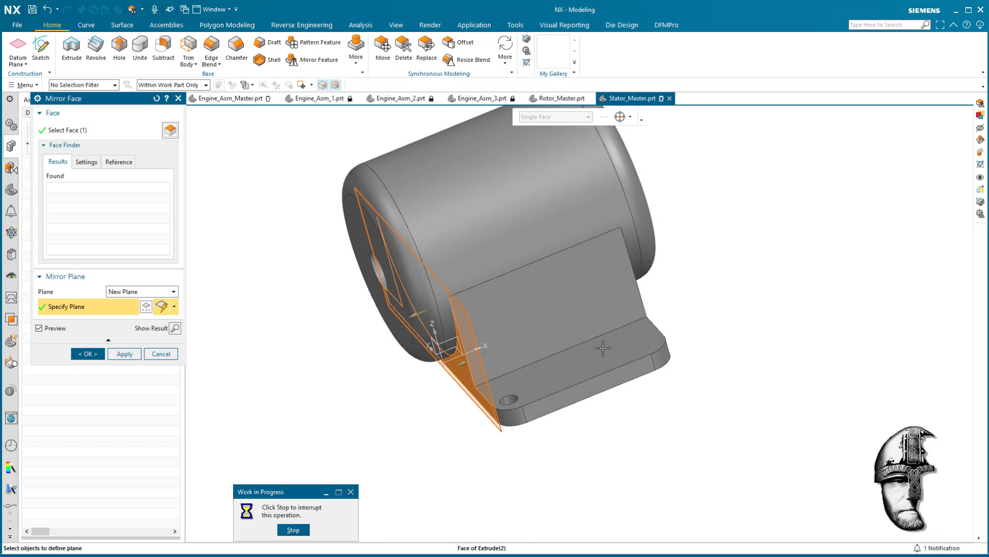
middle_click_drag(603, 350, 557, 346)
left_click(557, 347)
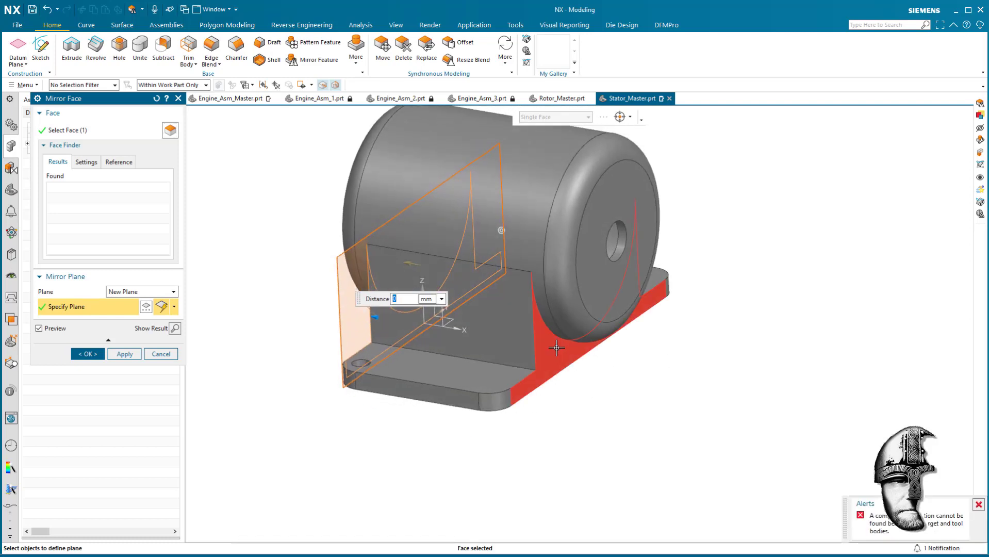
left_click(126, 355)
Step: Mirror both flange hole faces about the XZ plane of the datum coordinate system and save Stator_Master.prt
middle_click_drag(316, 400, 258, 408)
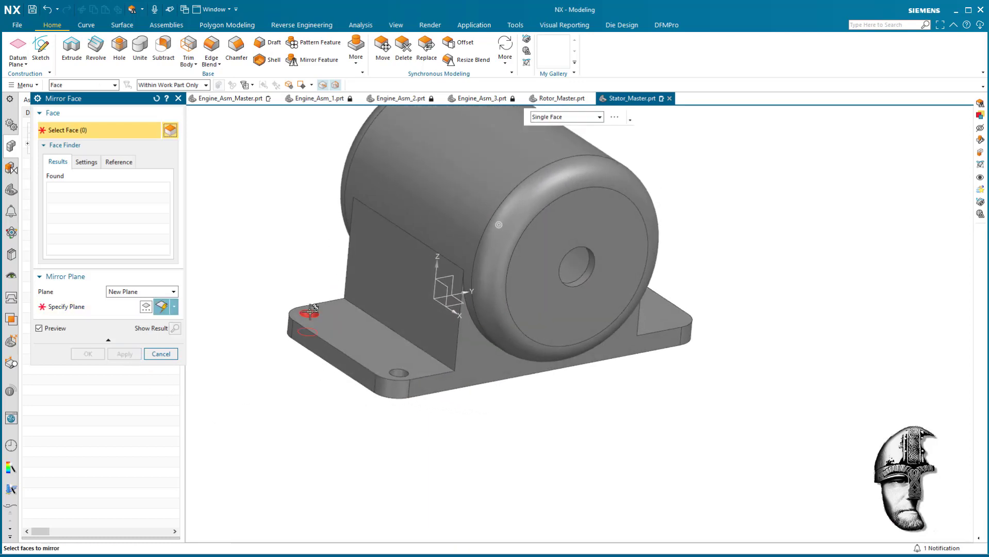
left_click(309, 314)
left_click(395, 372)
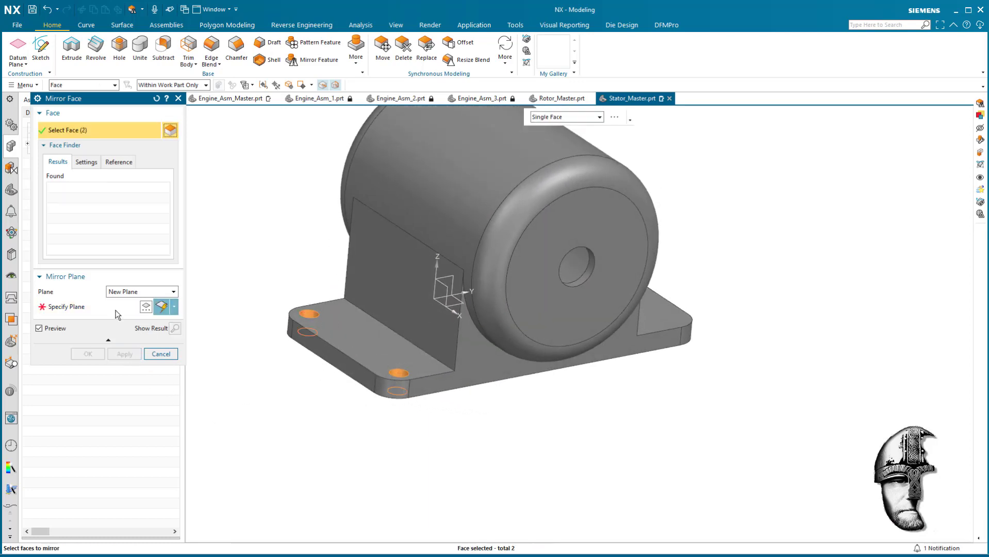
left_click(70, 310)
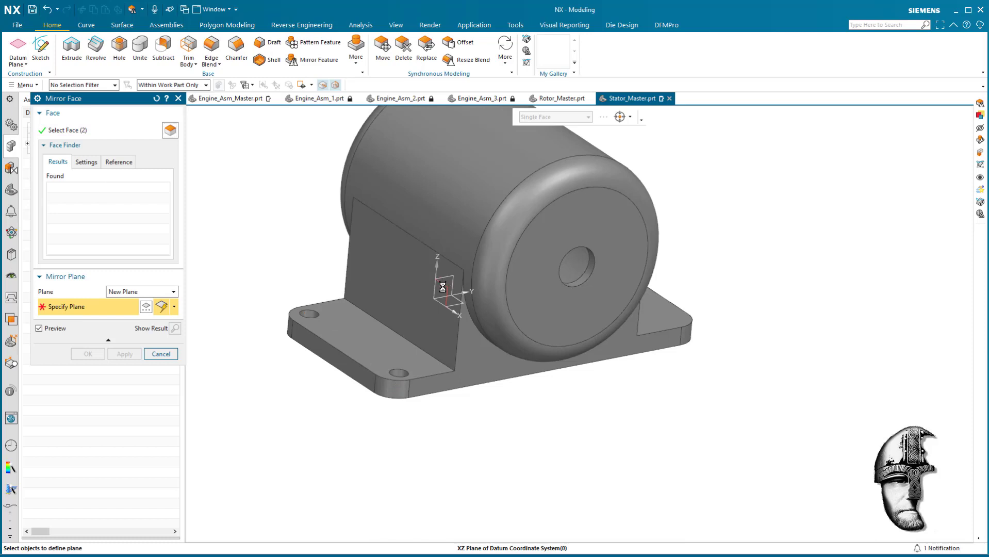
left_click(442, 286)
left_click(91, 355)
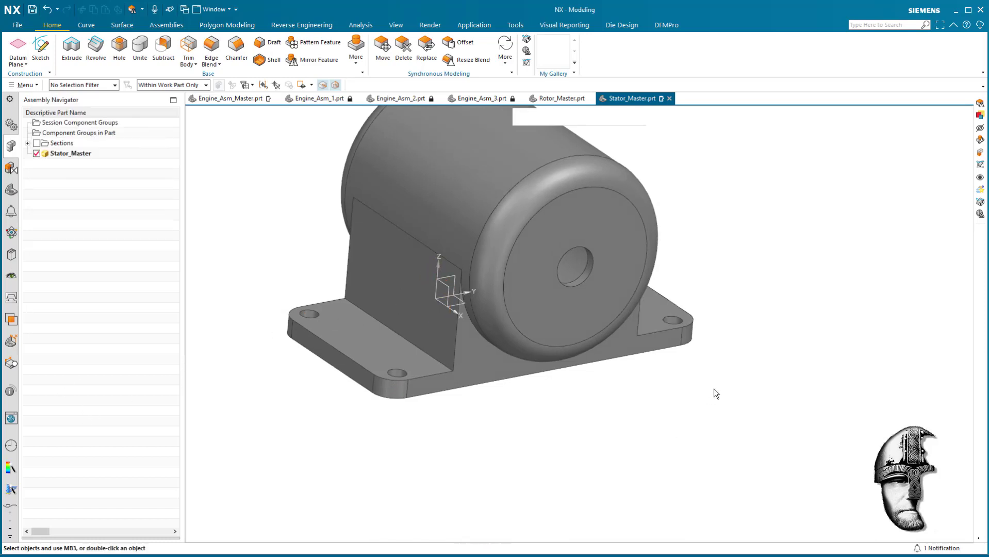
middle_click_drag(714, 392, 629, 377)
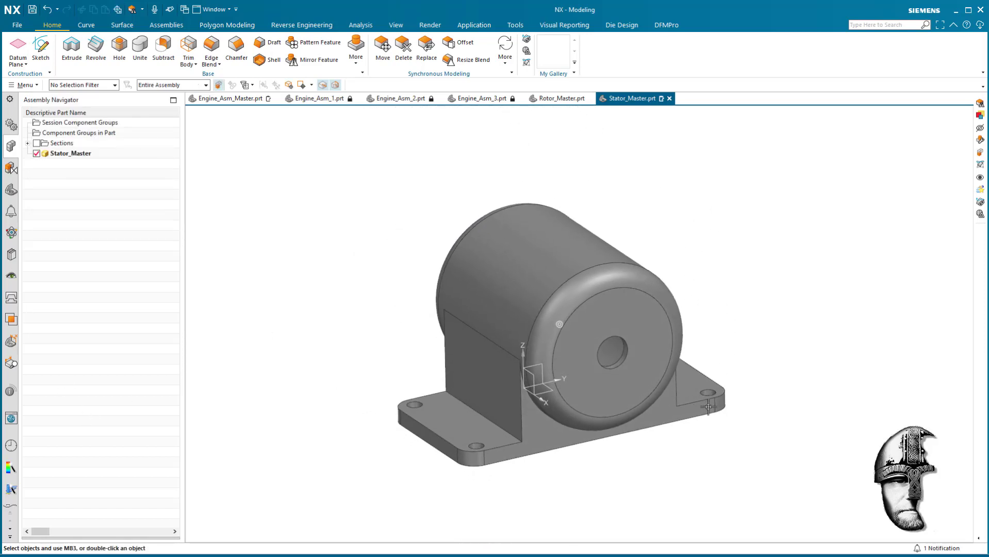
left_click(32, 9)
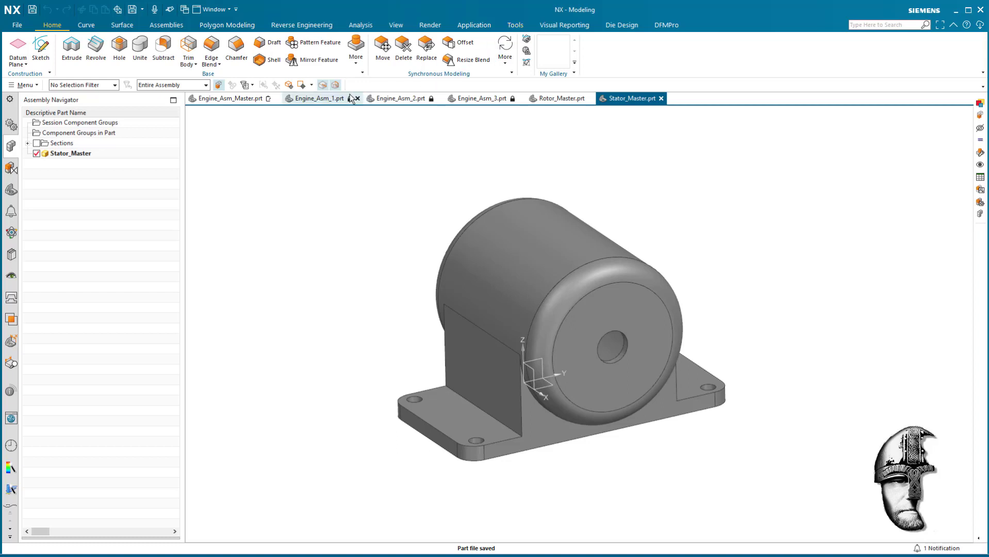
Step: Check the base flanges of Engine_Asm_1, Engine_Asm_2 and Engine_Asm_3 for the mounting holes
left_click(323, 99)
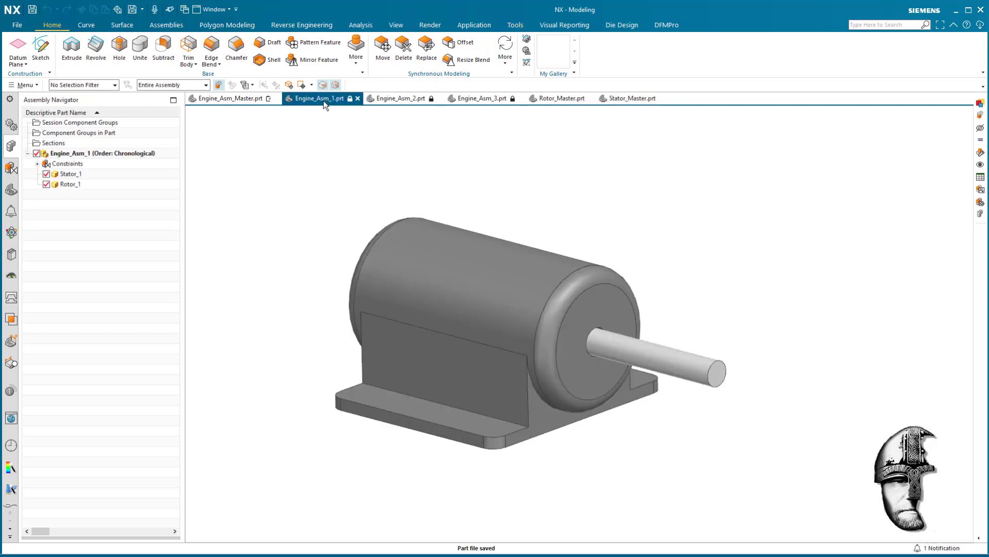
left_click(397, 99)
left_click(462, 99)
Step: Update the Stator_Master family members in rows 1 to 3, accept the Part Families dialog and dismiss the report
left_click(619, 99)
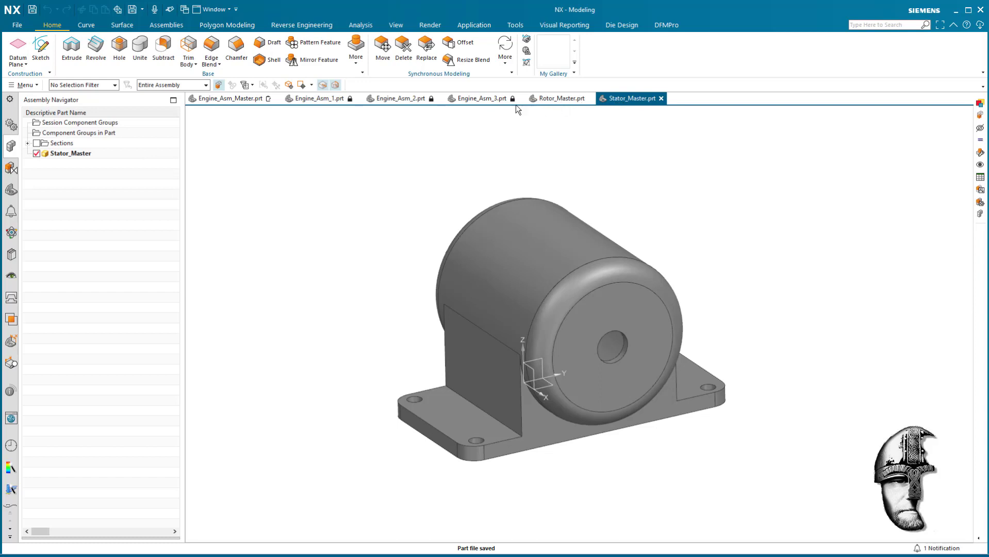
left_click(402, 28)
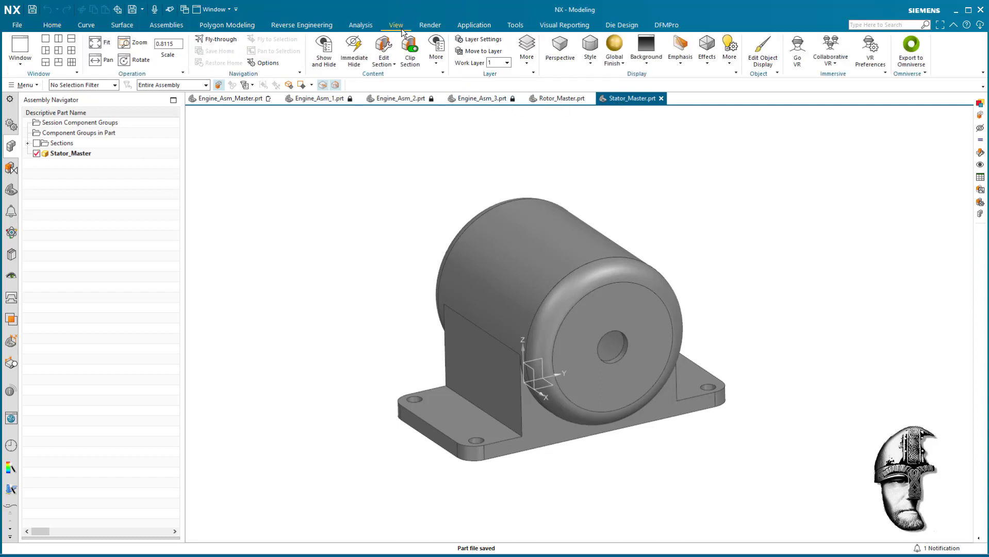
left_click(513, 26)
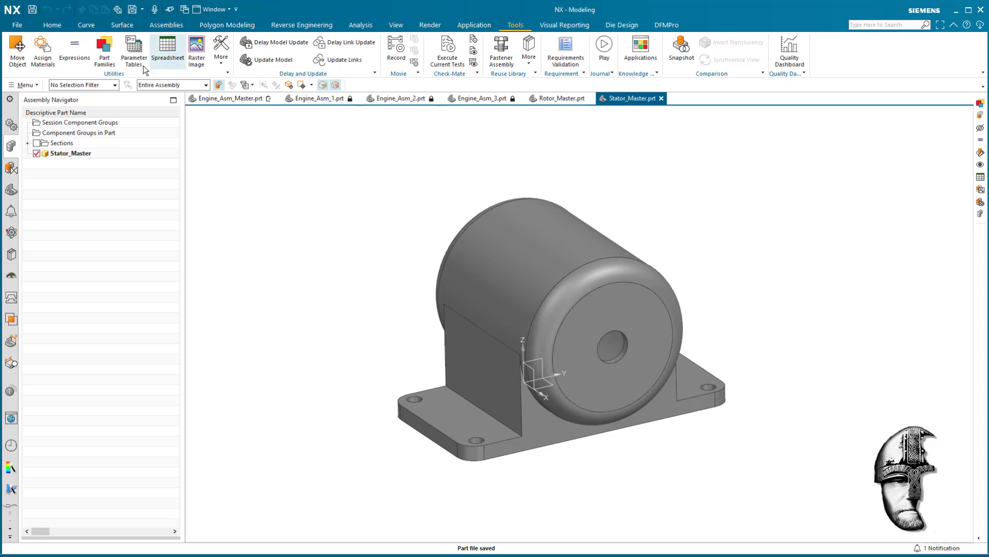
left_click(104, 50)
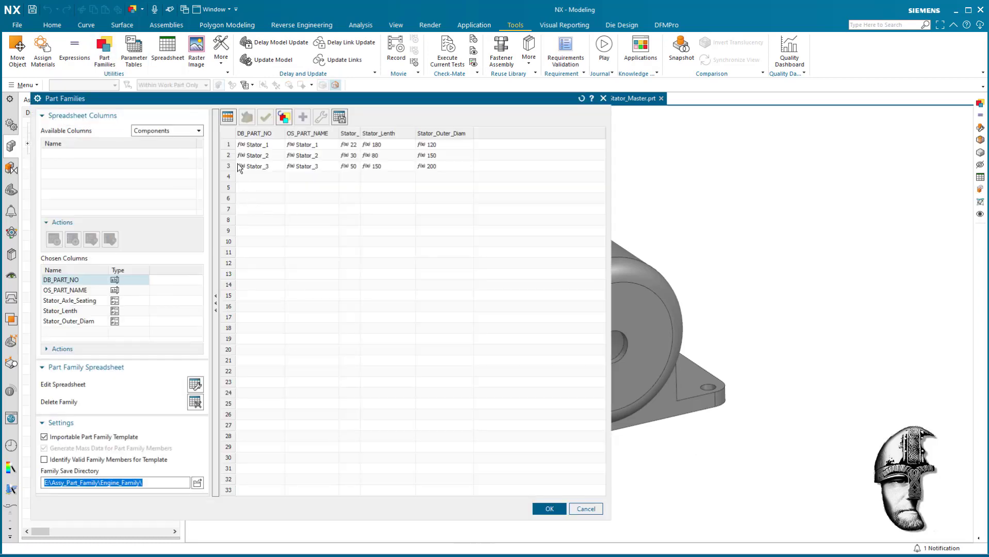
left_click_drag(228, 144, 230, 167)
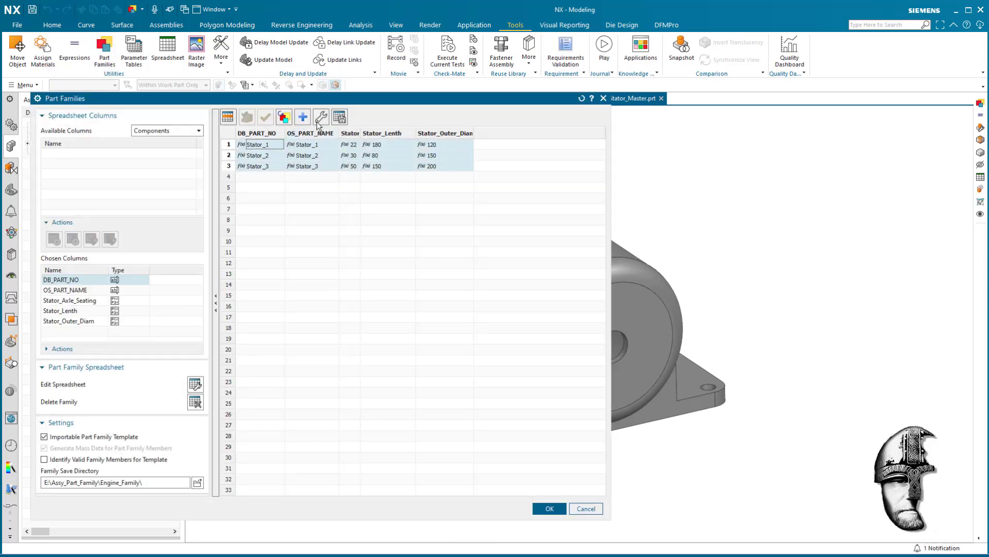
left_click(284, 118)
left_click(549, 509)
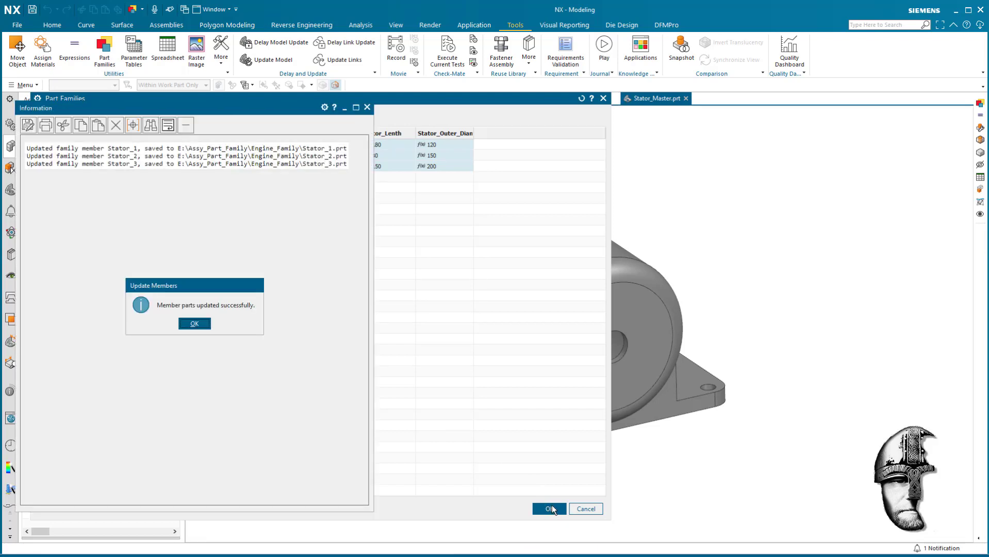
left_click(195, 324)
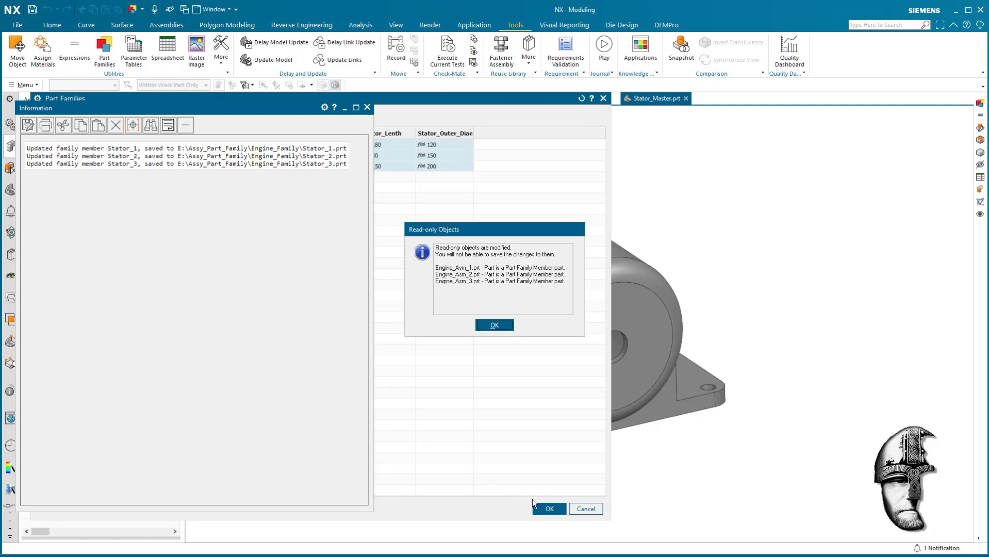
left_click(494, 326)
left_click(549, 510)
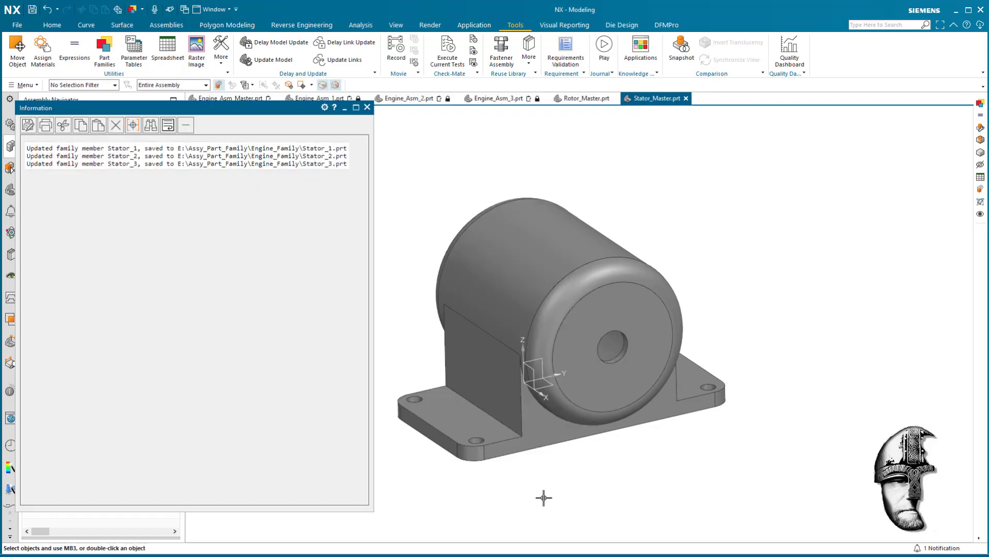
left_click(367, 107)
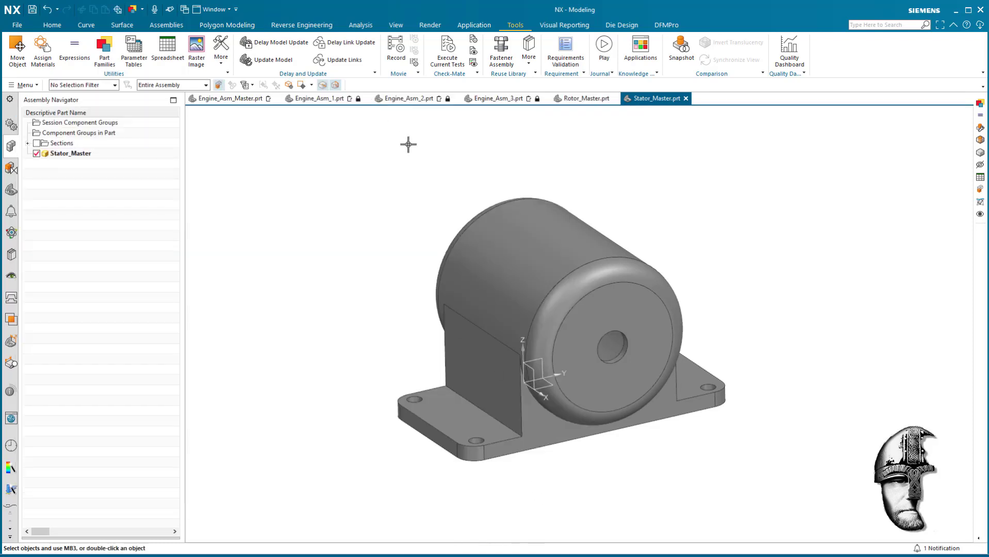
Step: Examine the base holes in the updated Engine_Asm_1 and Engine_Asm_2 assemblies
left_click(329, 98)
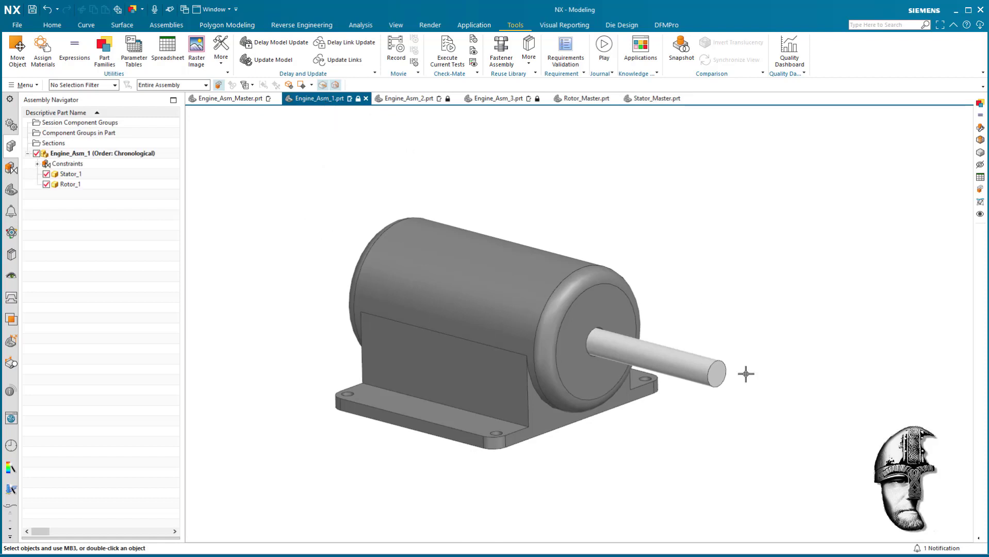
mouse_move(776, 348)
middle_mouse_down()
mouse_move(769, 334)
mouse_move(757, 342)
mouse_move(717, 328)
mouse_move(784, 351)
mouse_move(640, 289)
mouse_move(512, 121)
mouse_move(525, 132)
middle_mouse_up()
left_click(428, 101)
Step: Examine the updated Engine_Asm_3 from both ends, including its base holes and the rotor inside the stator bore
left_click(503, 99)
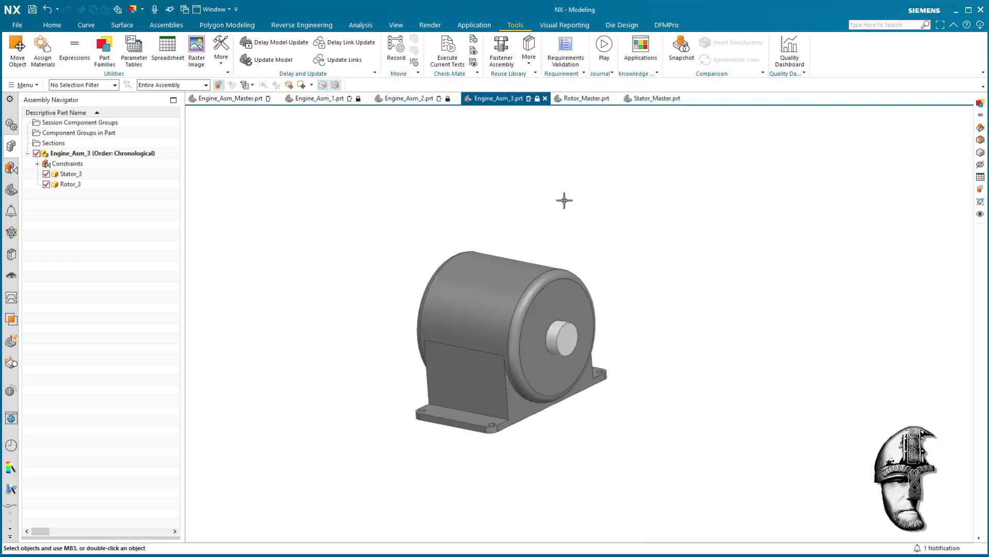
middle_click_drag(565, 200, 674, 368)
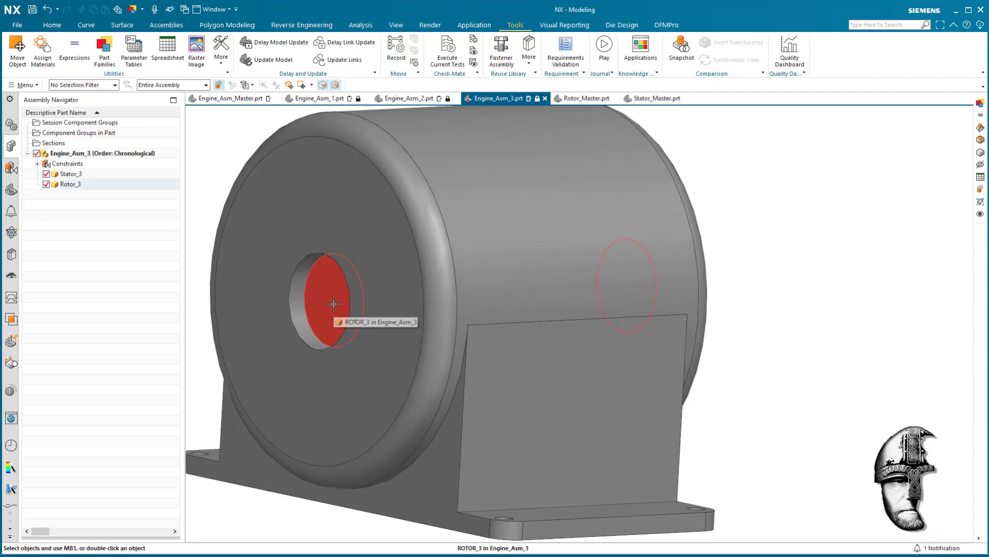
mouse_move(334, 304)
middle_mouse_down()
mouse_move(374, 297)
mouse_move(380, 312)
mouse_move(404, 285)
mouse_move(415, 295)
mouse_move(411, 321)
mouse_move(796, 363)
mouse_move(954, 400)
mouse_move(888, 386)
mouse_move(575, 383)
mouse_move(468, 309)
mouse_move(448, 316)
mouse_move(408, 289)
middle_mouse_up()
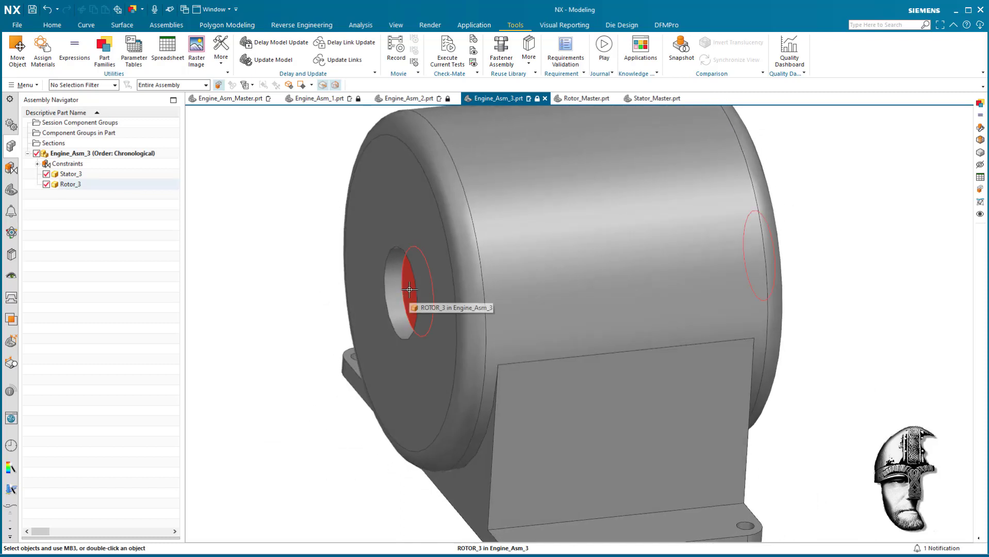
mouse_move(895, 257)
middle_mouse_down()
mouse_move(896, 243)
mouse_move(884, 265)
middle_mouse_up()
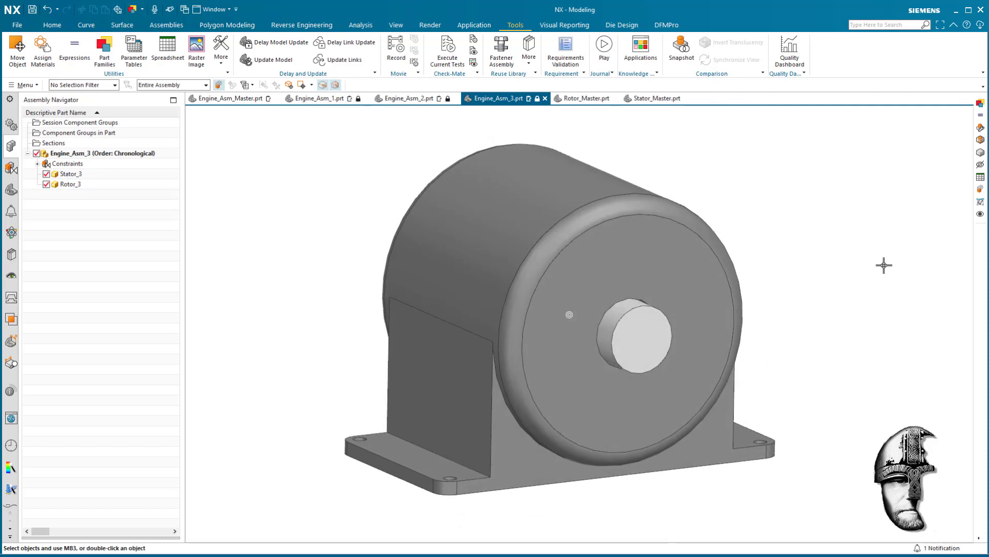